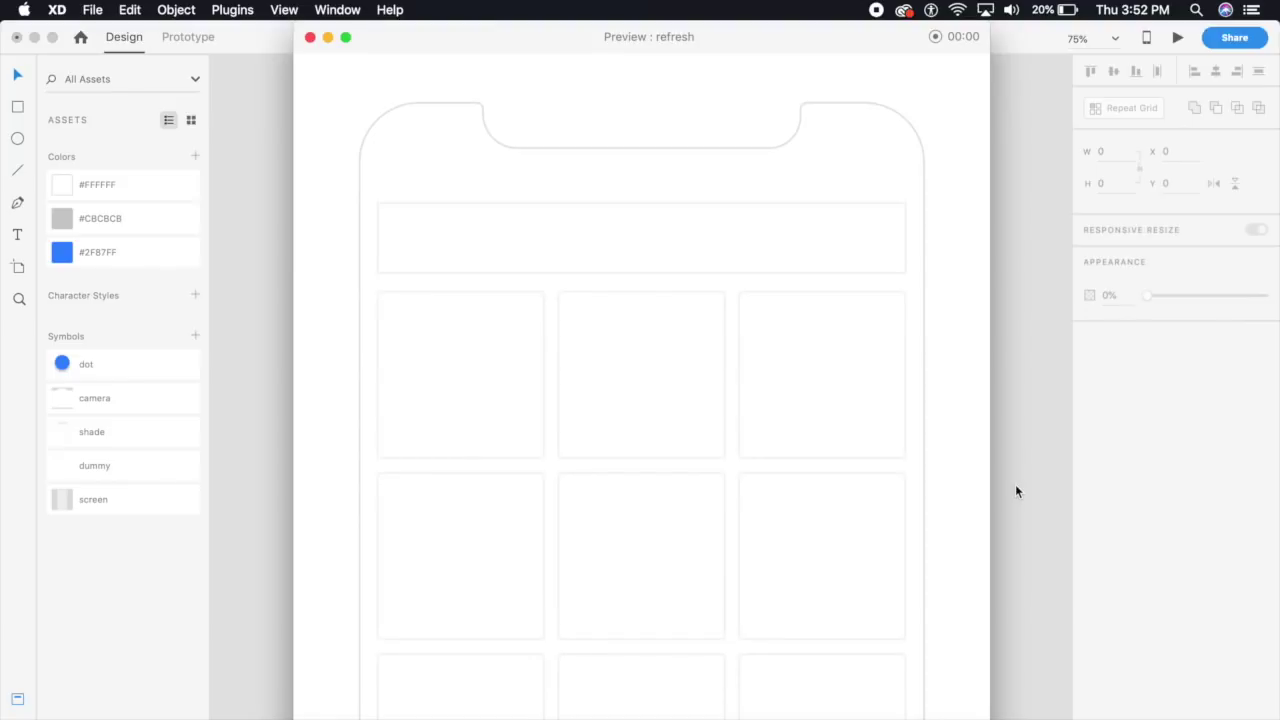
Step: Play through the pull-to-refresh camera animation in the prototype preview and close the preview window
left_click_drag(799, 315, 794, 429)
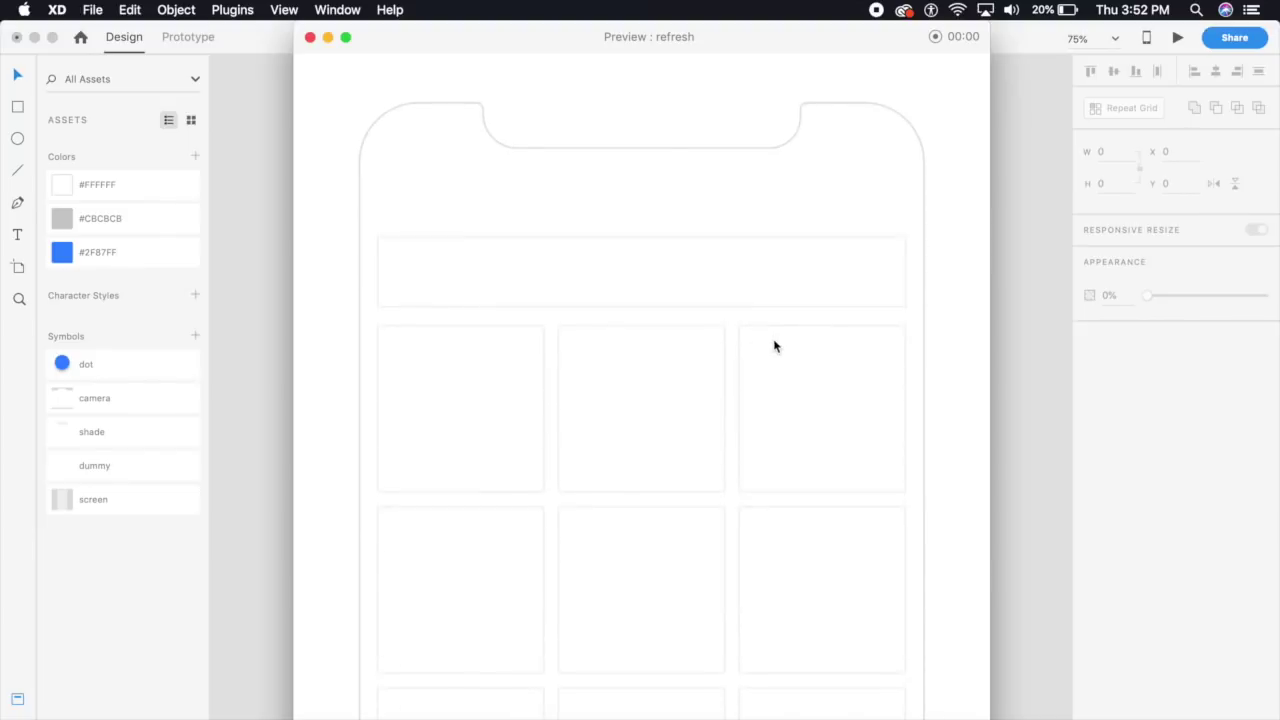
left_click(774, 346)
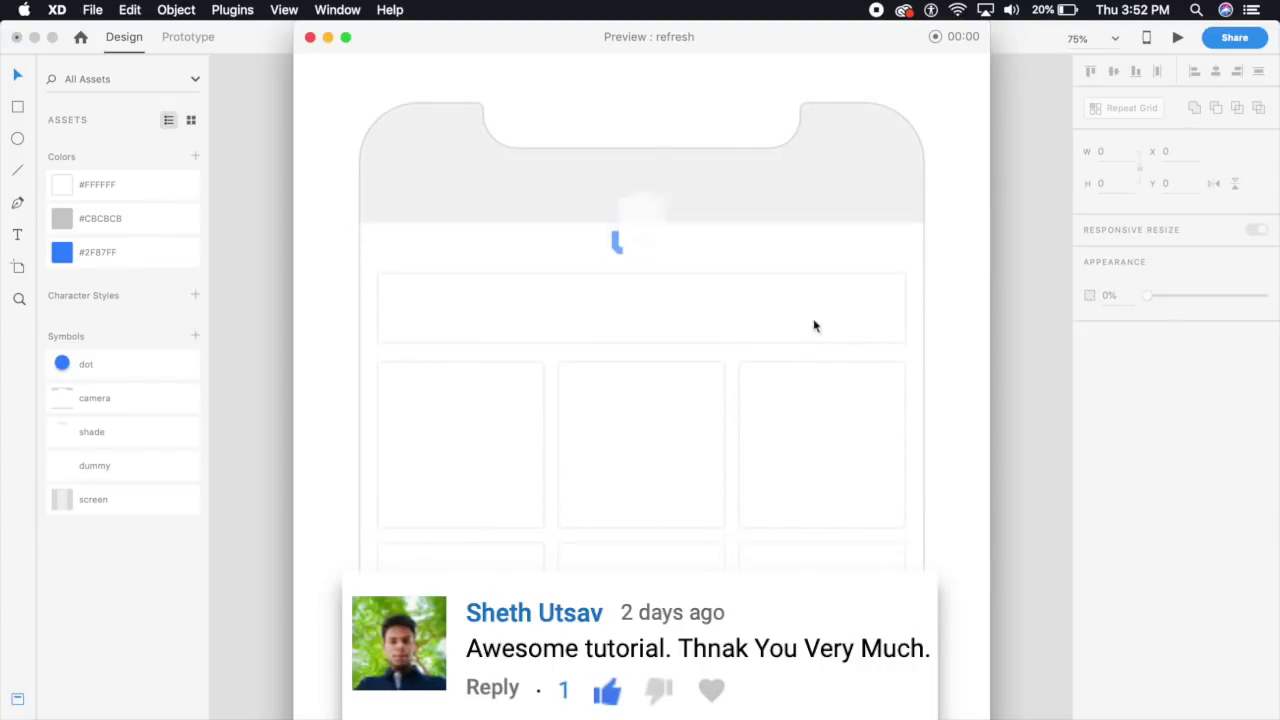
left_click(489, 320)
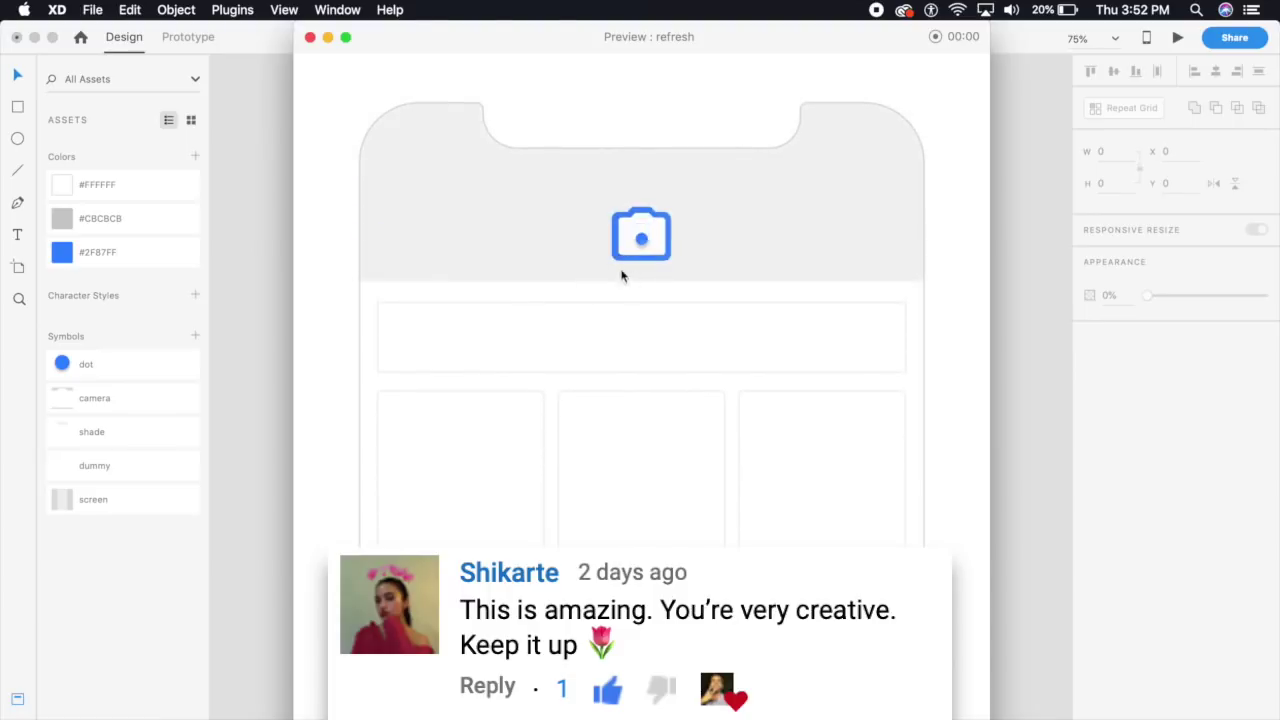
left_click(646, 240)
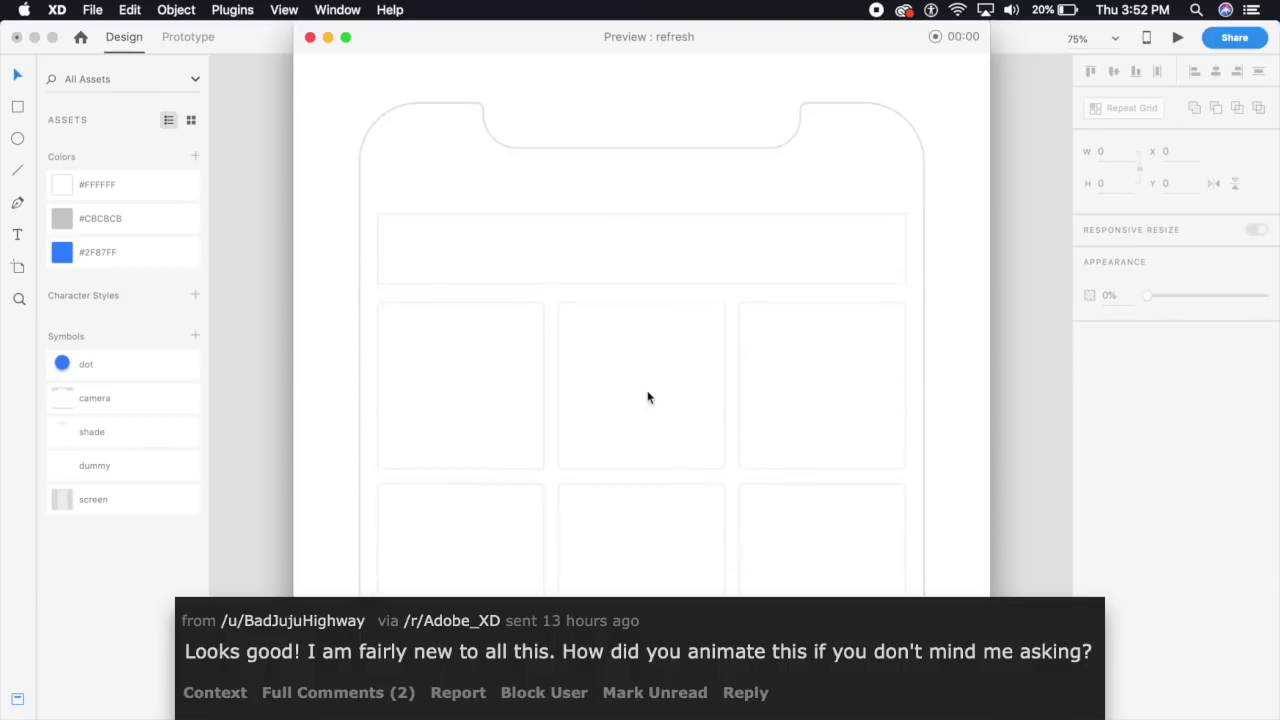
left_click(310, 37)
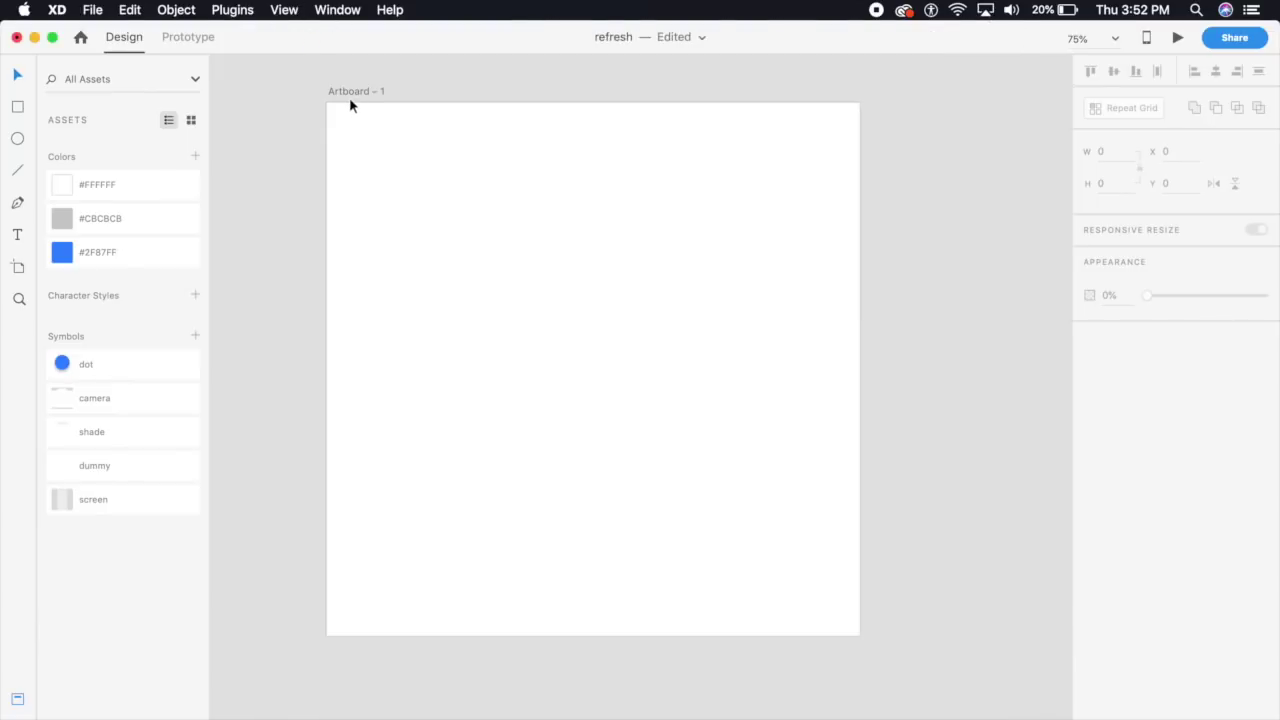
Step: Place the screen and dummy symbols on Artboard – 1 to form the phone outline with its content grid
left_click(825, 290)
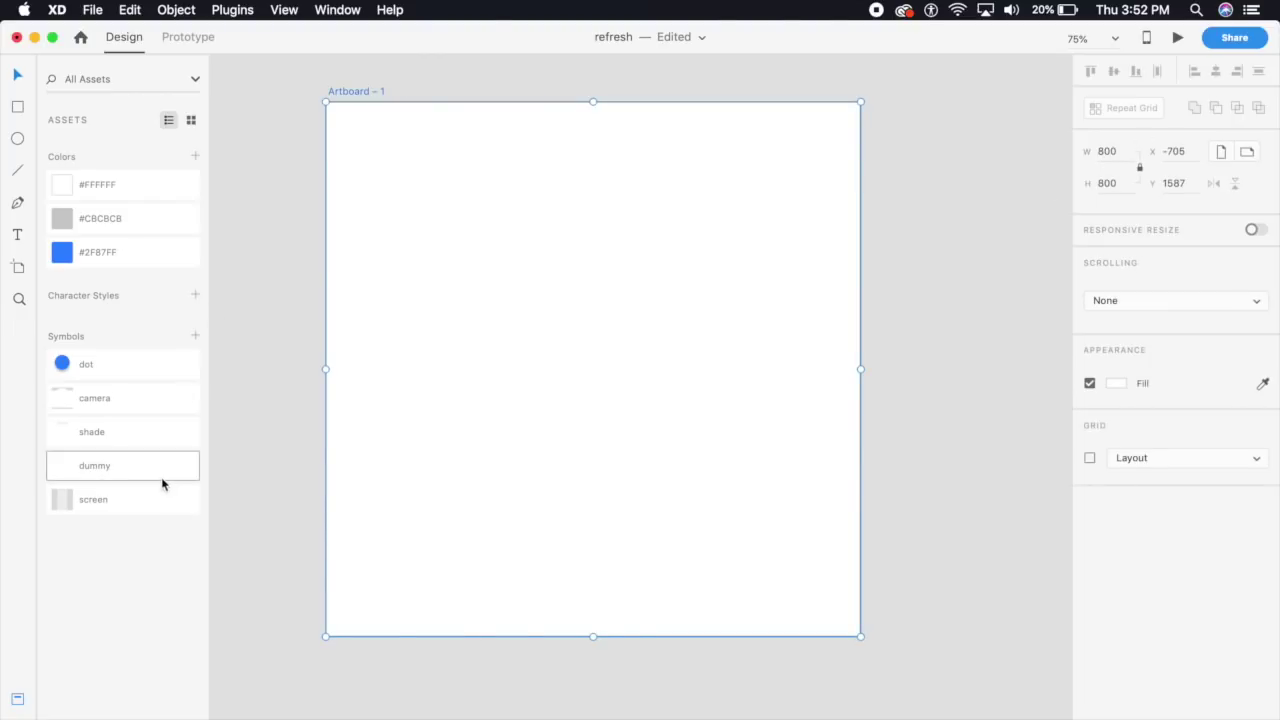
left_click_drag(163, 502, 691, 386)
left_click_drag(115, 475, 580, 371)
Step: Ungroup both the screen and dummy symbols on Artboard – 1
left_click(454, 209)
right_click(647, 350)
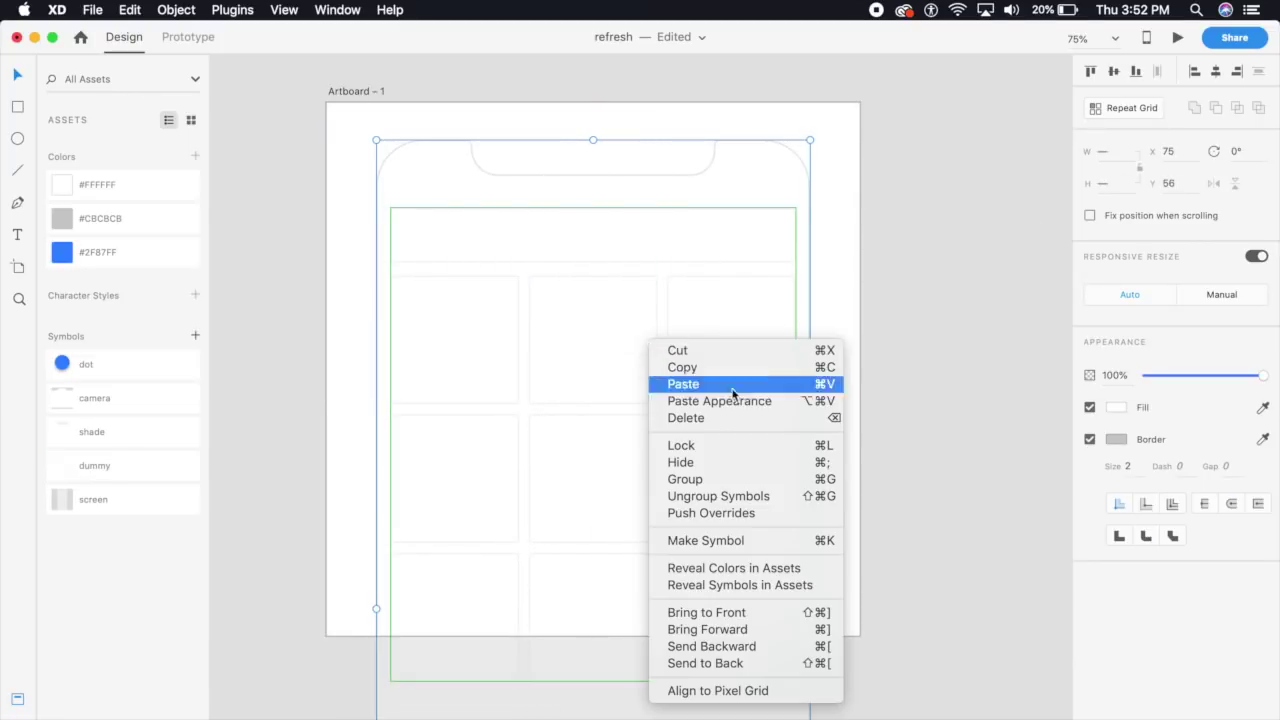
left_click(756, 498)
left_click(857, 251)
left_click(809, 188)
left_click(748, 295)
key("Escape")
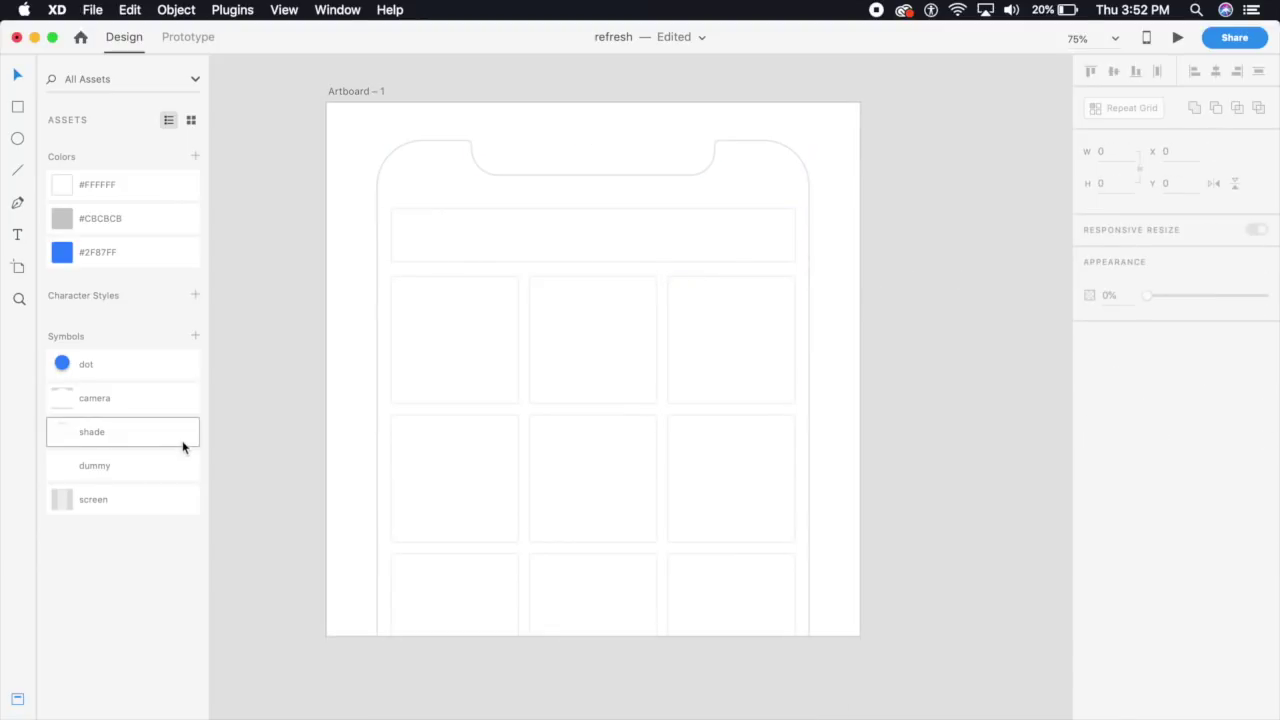
Step: Place the shade symbol over the phone screen on Artboard – 1 and ungroup it
left_click_drag(153, 431, 568, 234)
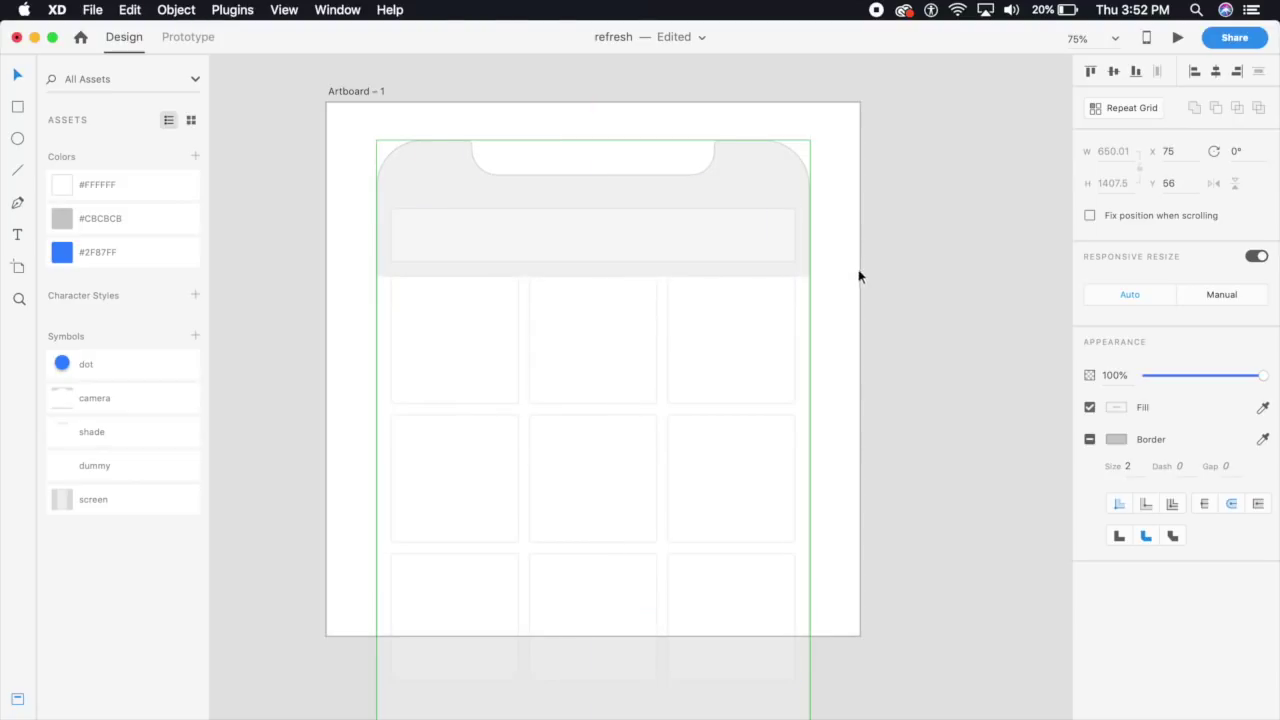
left_click(886, 191)
right_click(762, 184)
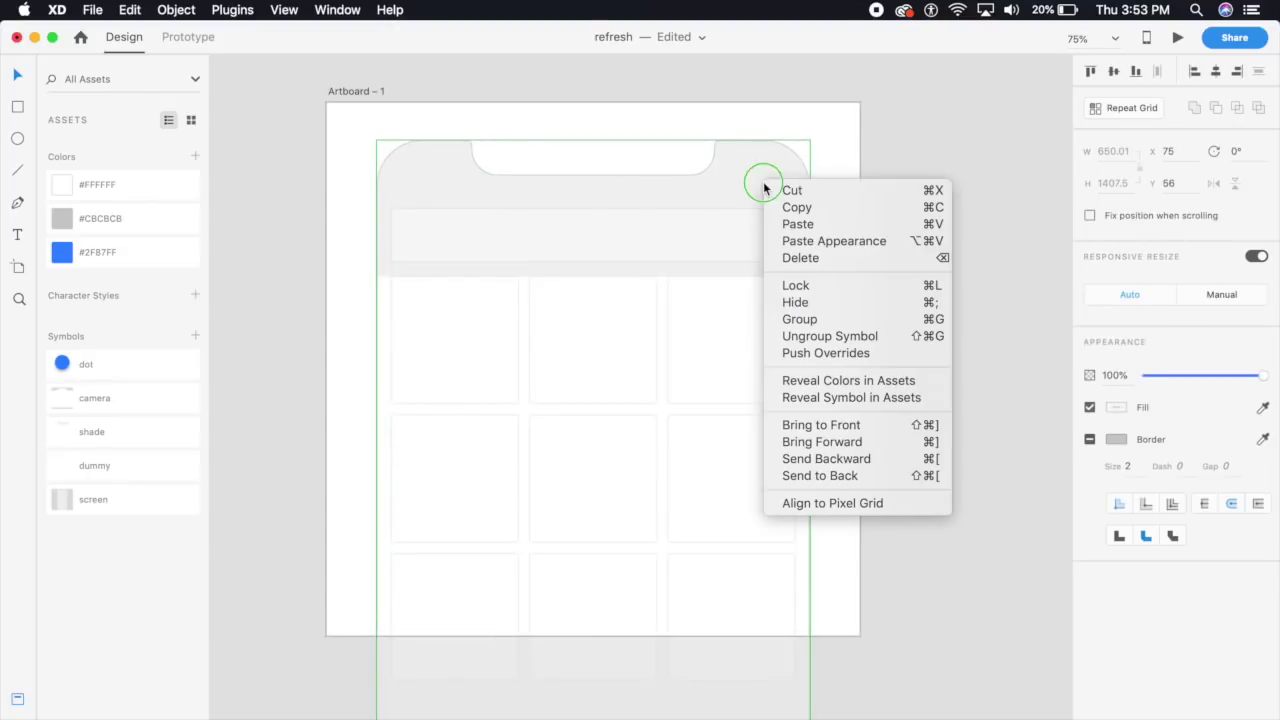
left_click(830, 336)
Step: Move the grey rectangle inside the shade mask straight up until it sits just above the phone outline
left_click(733, 185)
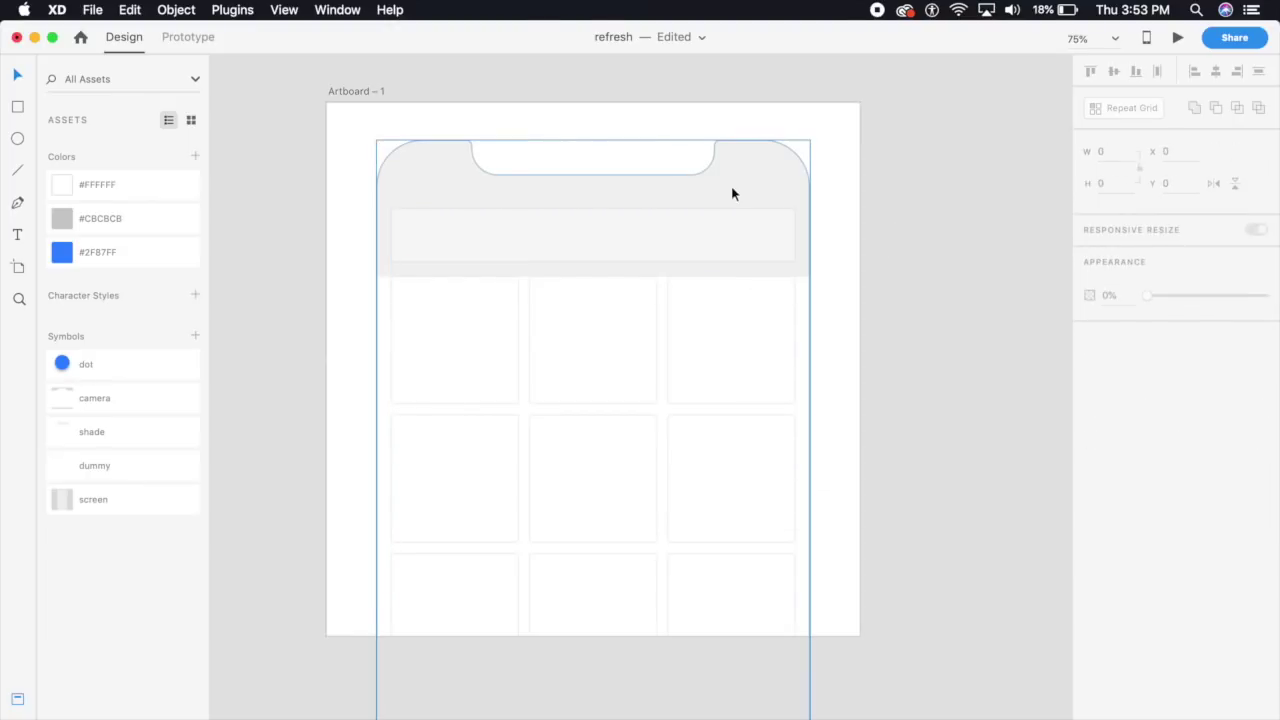
left_click_drag(745, 202, 743, 63)
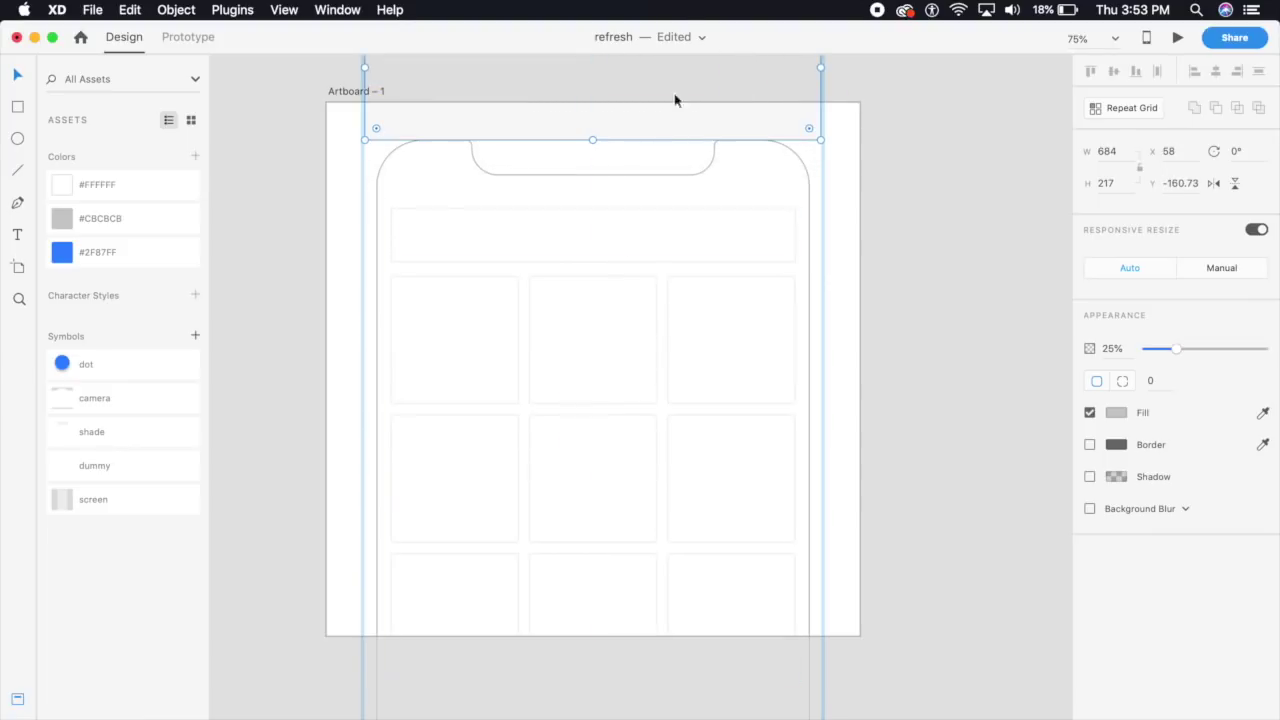
left_click(863, 160)
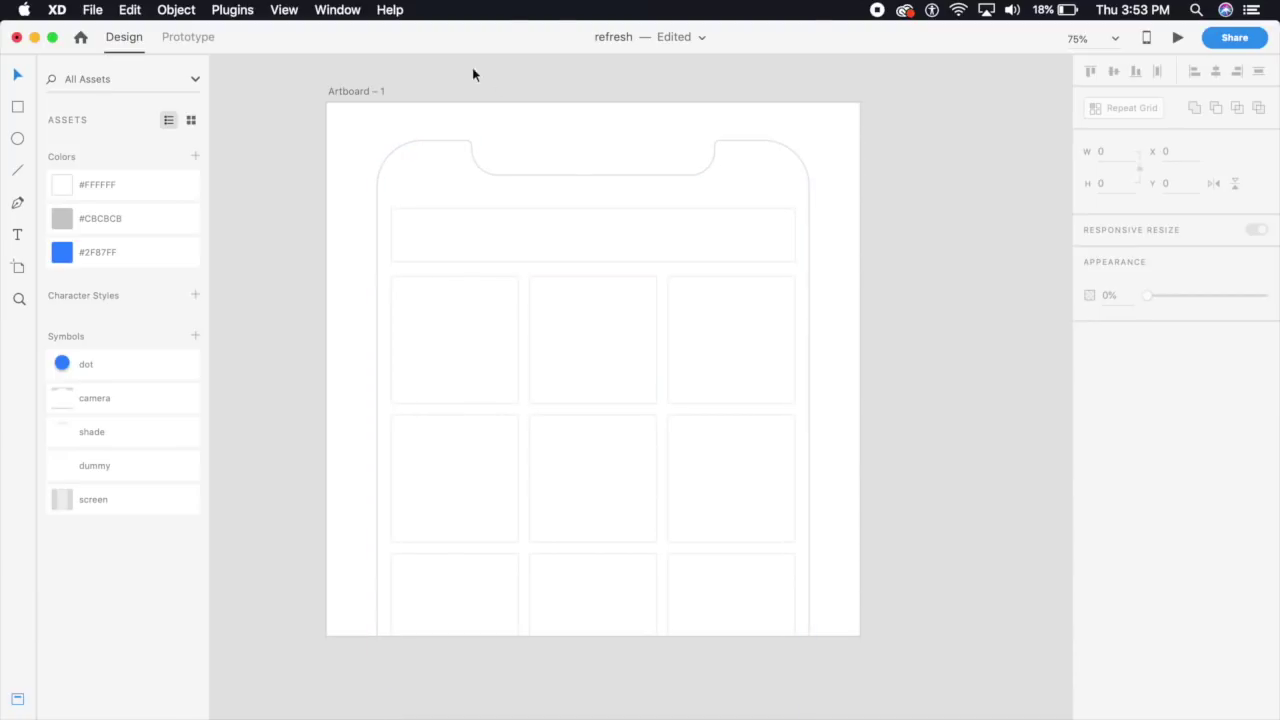
Step: Duplicate Artboard – 1
key("super+minus")
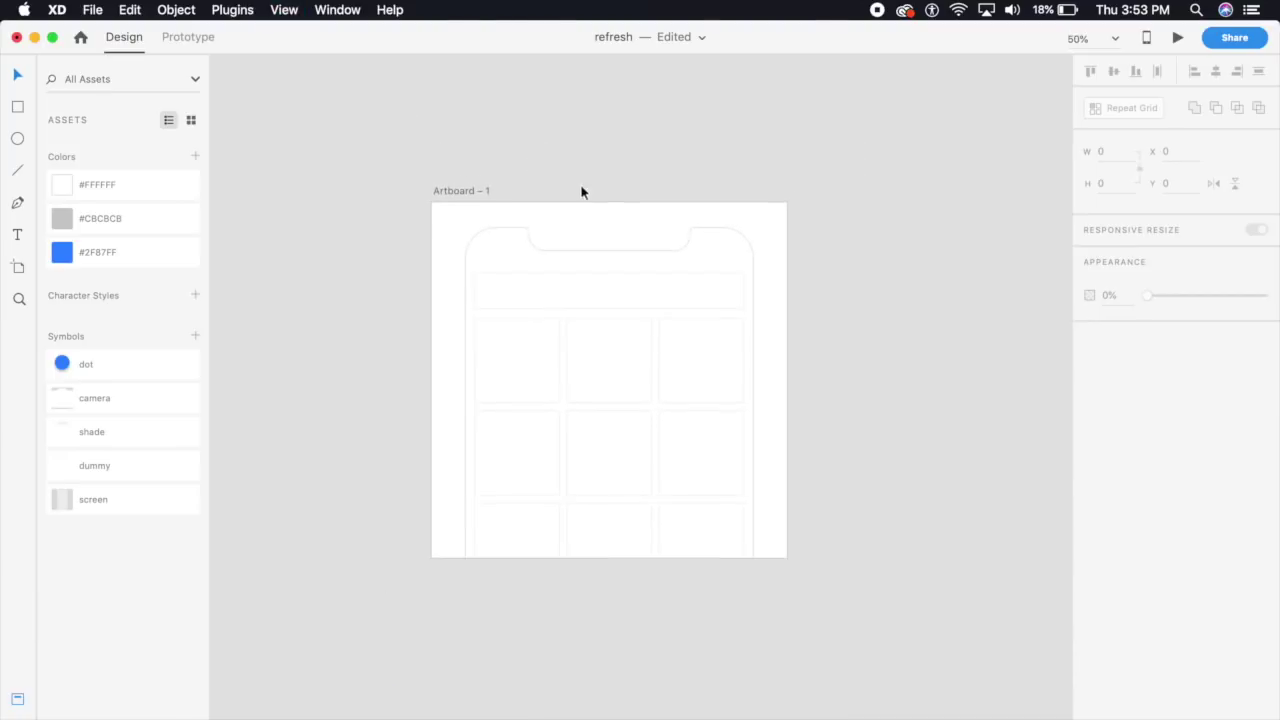
left_click_drag(731, 161, 670, 156)
left_click(413, 186)
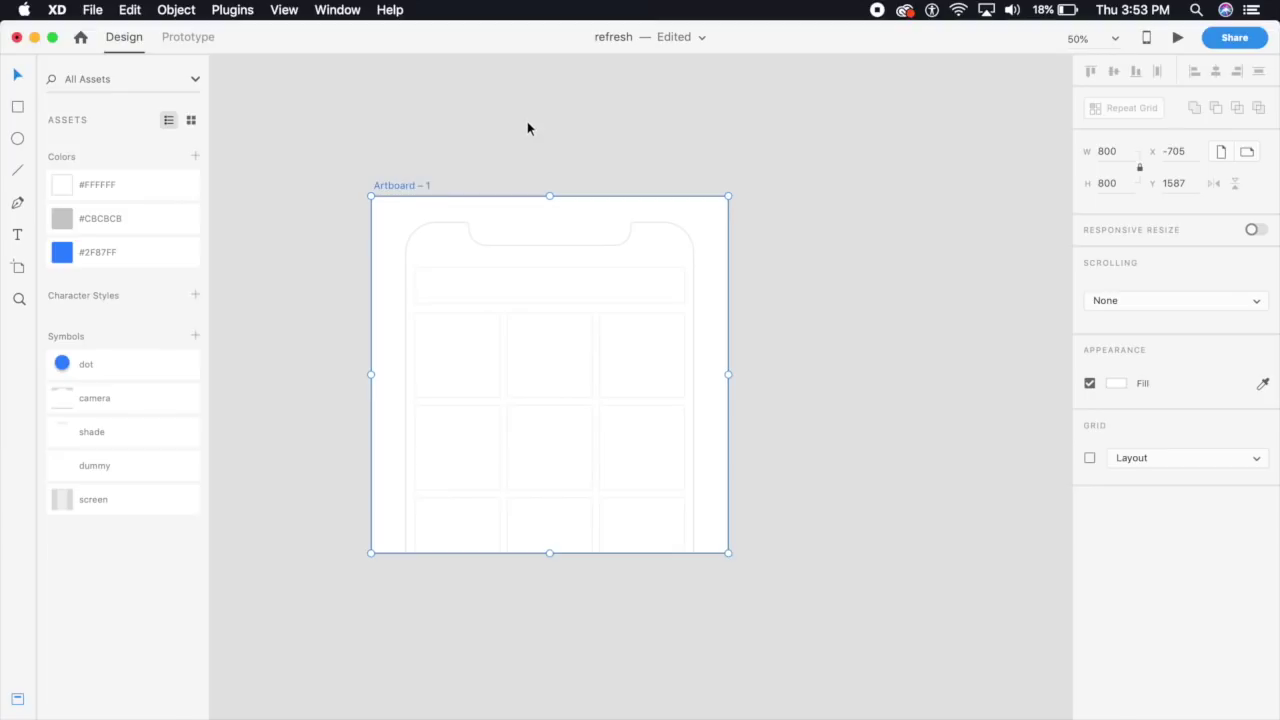
key("super+d")
scroll(527, 121, "right", 3)
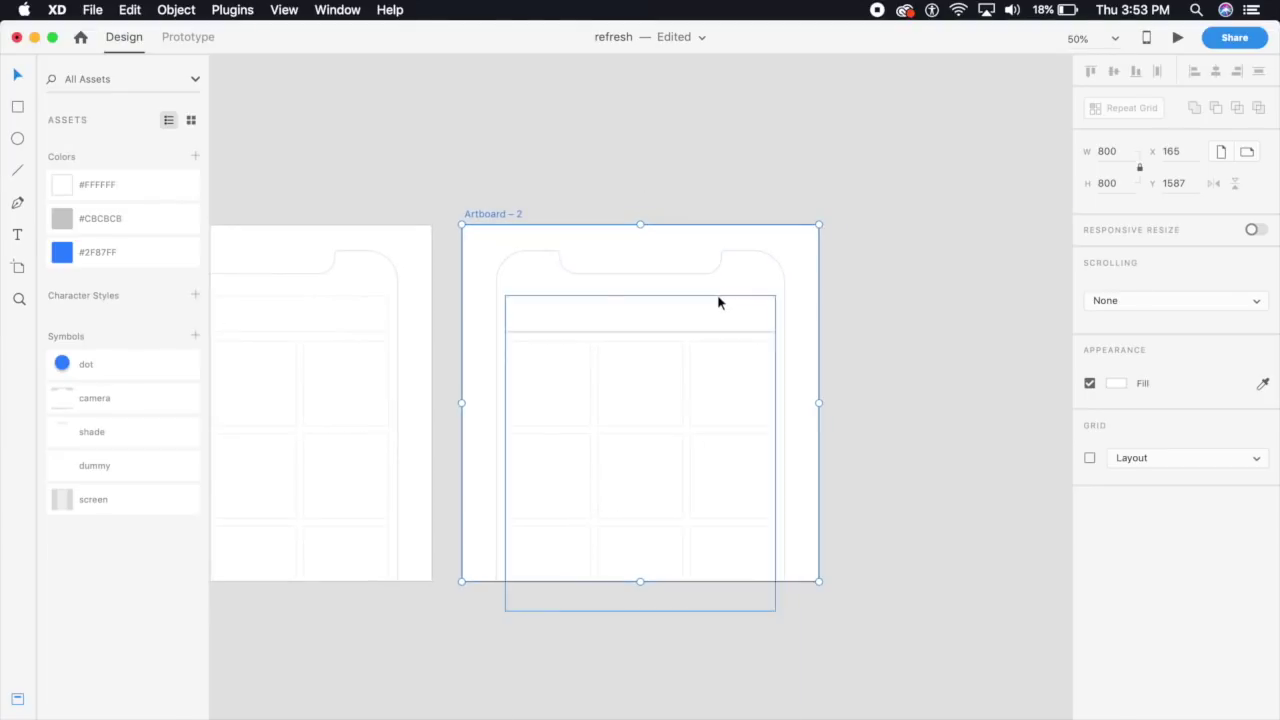
Step: Move the dummy content group on Artboard – 2 straight down to open a gap below the notch
key("super+plus")
left_click_drag(690, 272, 689, 332)
left_click(949, 294)
Step: Try to select the hidden shade rectangle directly on Artboard – 2
left_click(669, 228)
double_click(669, 228)
left_click(723, 146)
left_click(500, 193)
Step: Select the rectangle inside Mask Group 1 of Artboard – 2 and move it down to fill the gap above the content
left_click(417, 129)
key("super+y")
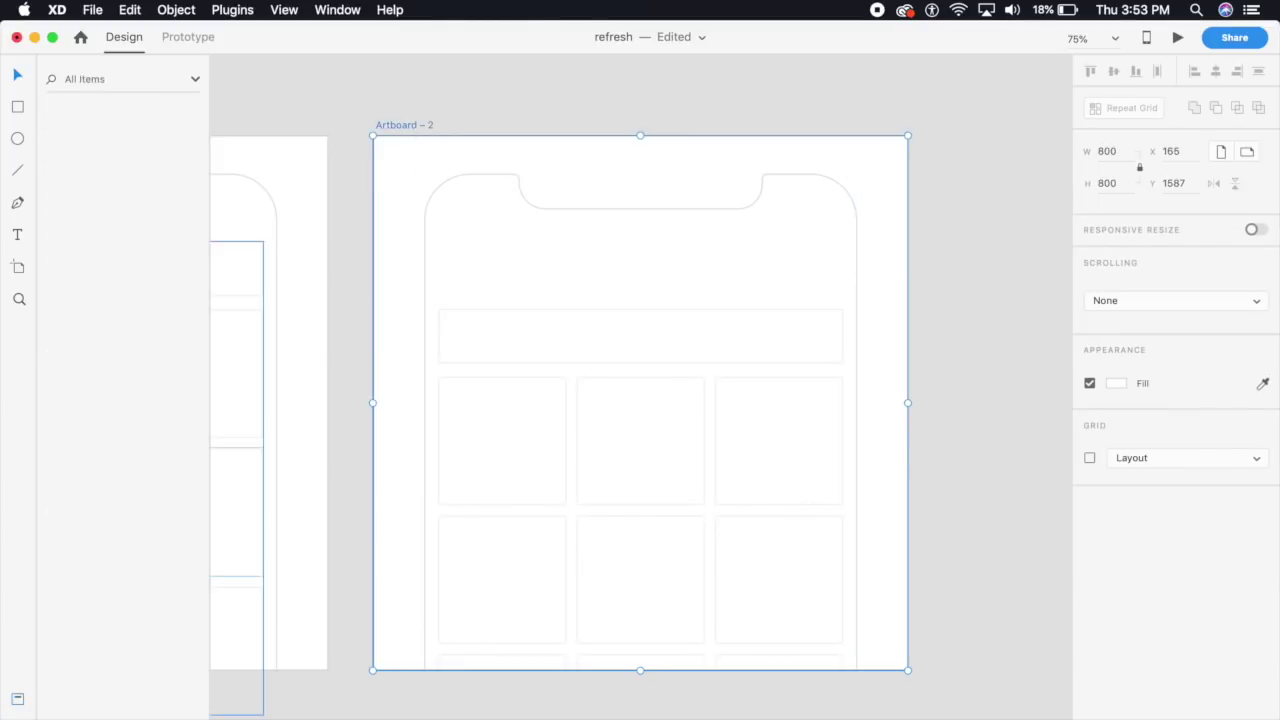
double_click(128, 143)
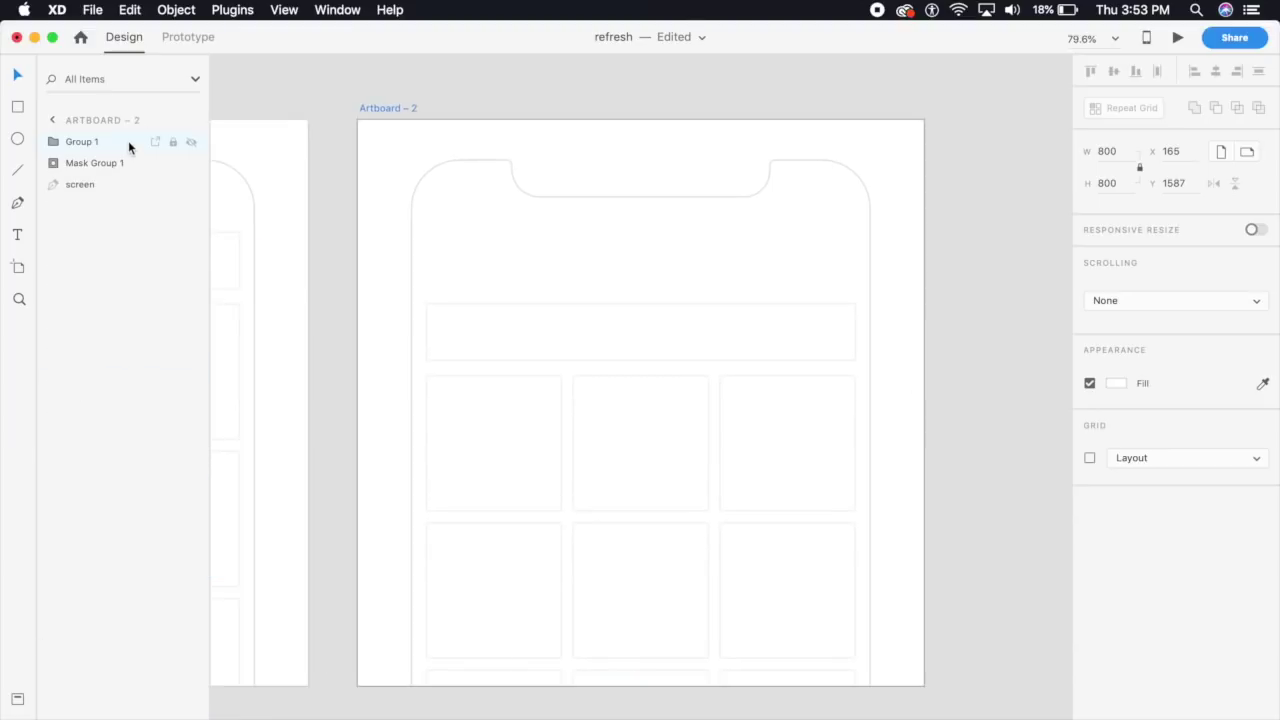
left_click(126, 171)
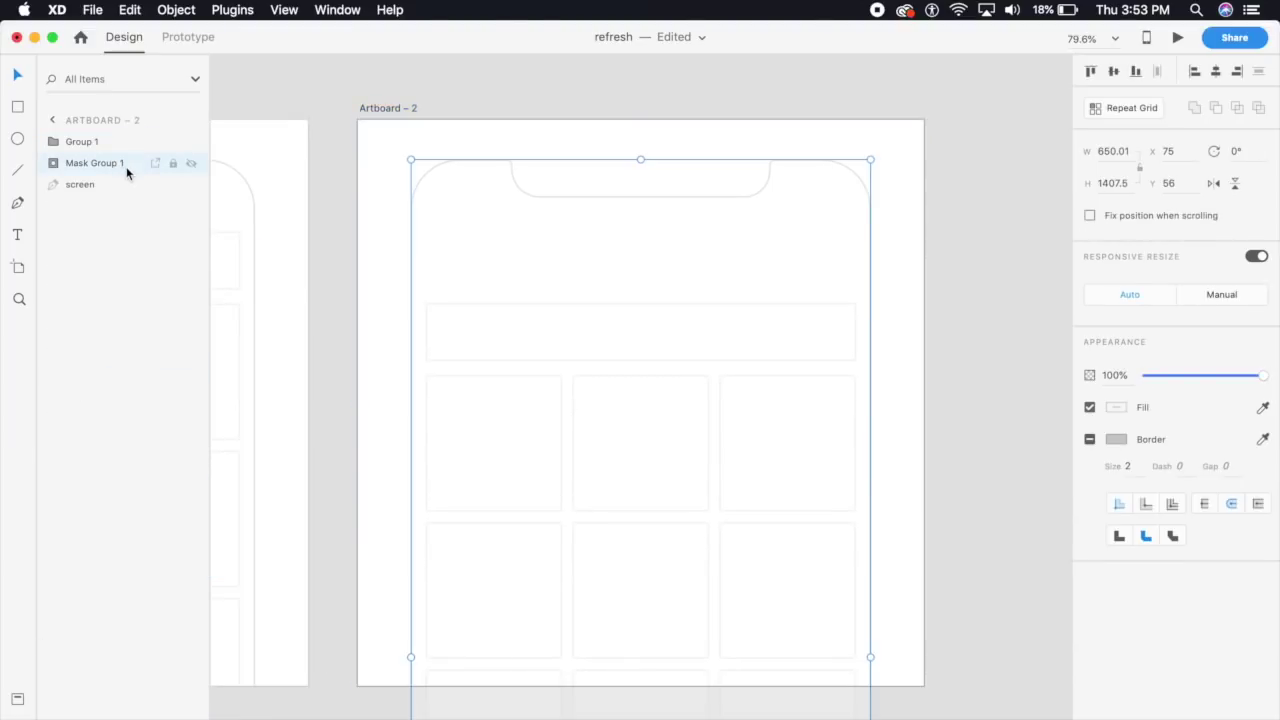
double_click(128, 170)
left_click(128, 182)
left_click(135, 163)
double_click(135, 163)
left_click(123, 191)
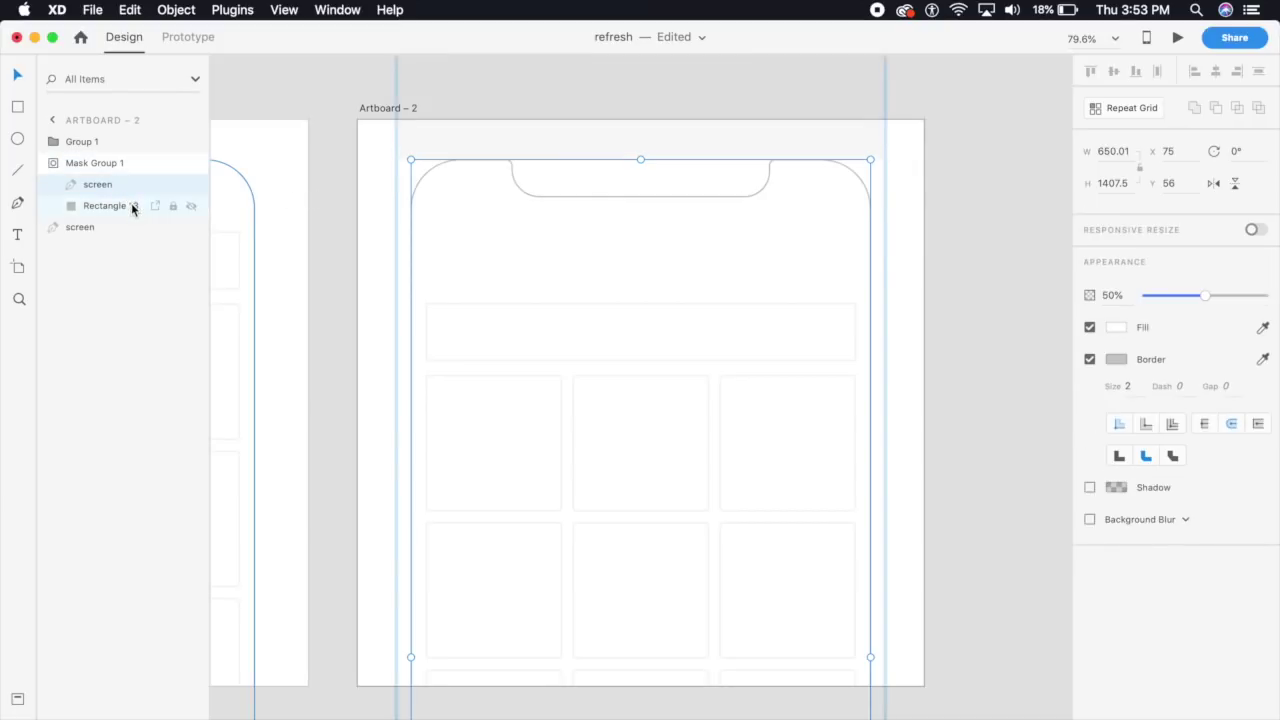
left_click_drag(548, 121, 541, 251)
left_click(972, 268)
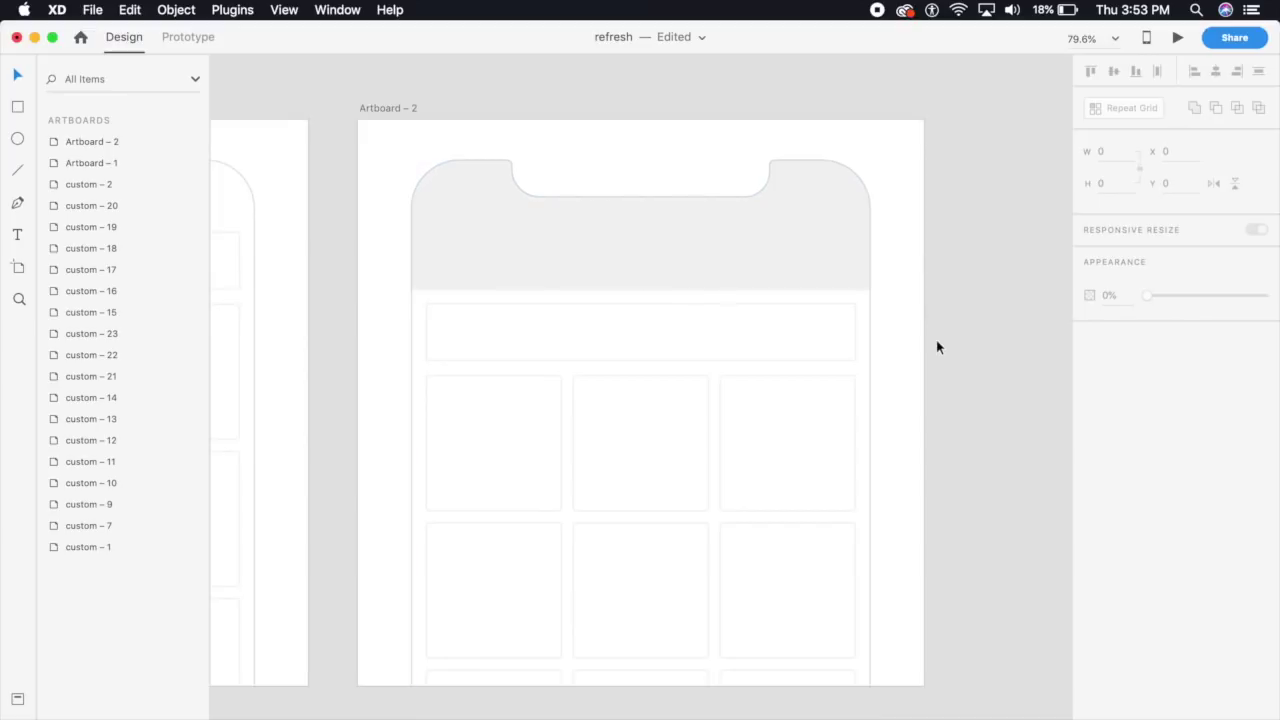
Step: Duplicate Artboard – 2 with its revealed grey shade
left_click_drag(938, 342, 819, 339)
left_click(290, 107)
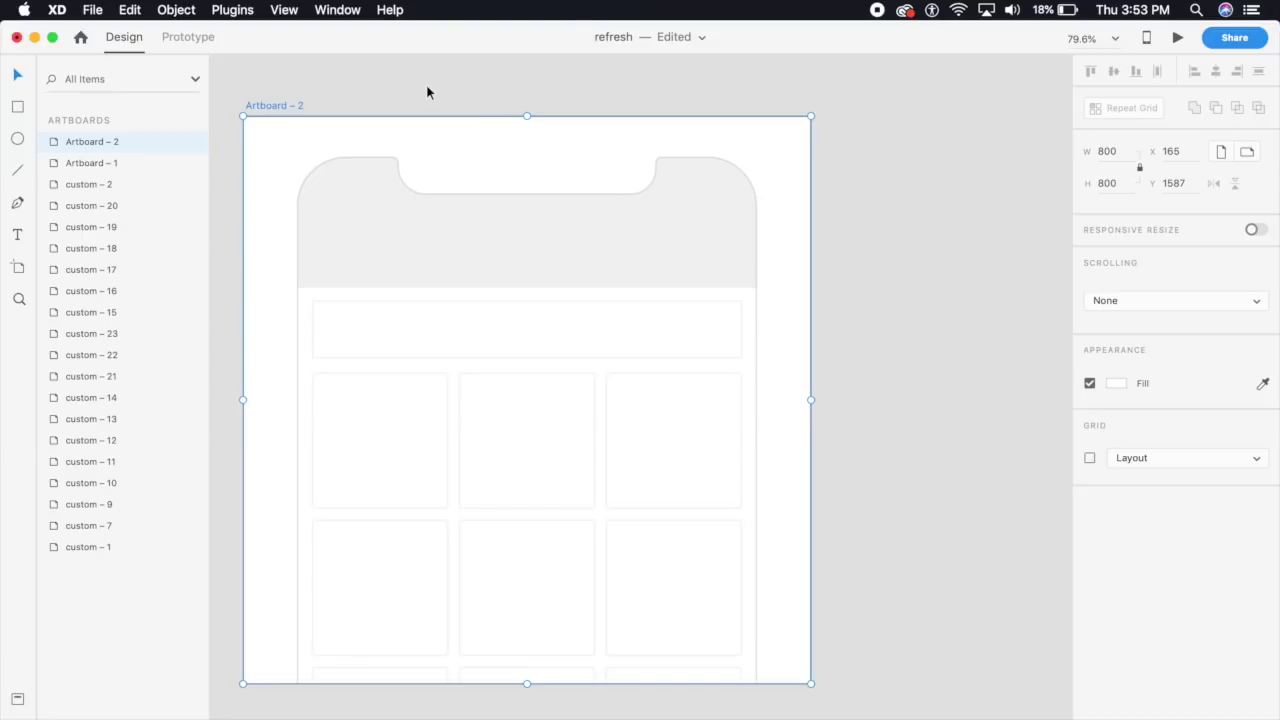
key("super+d")
left_click(461, 86)
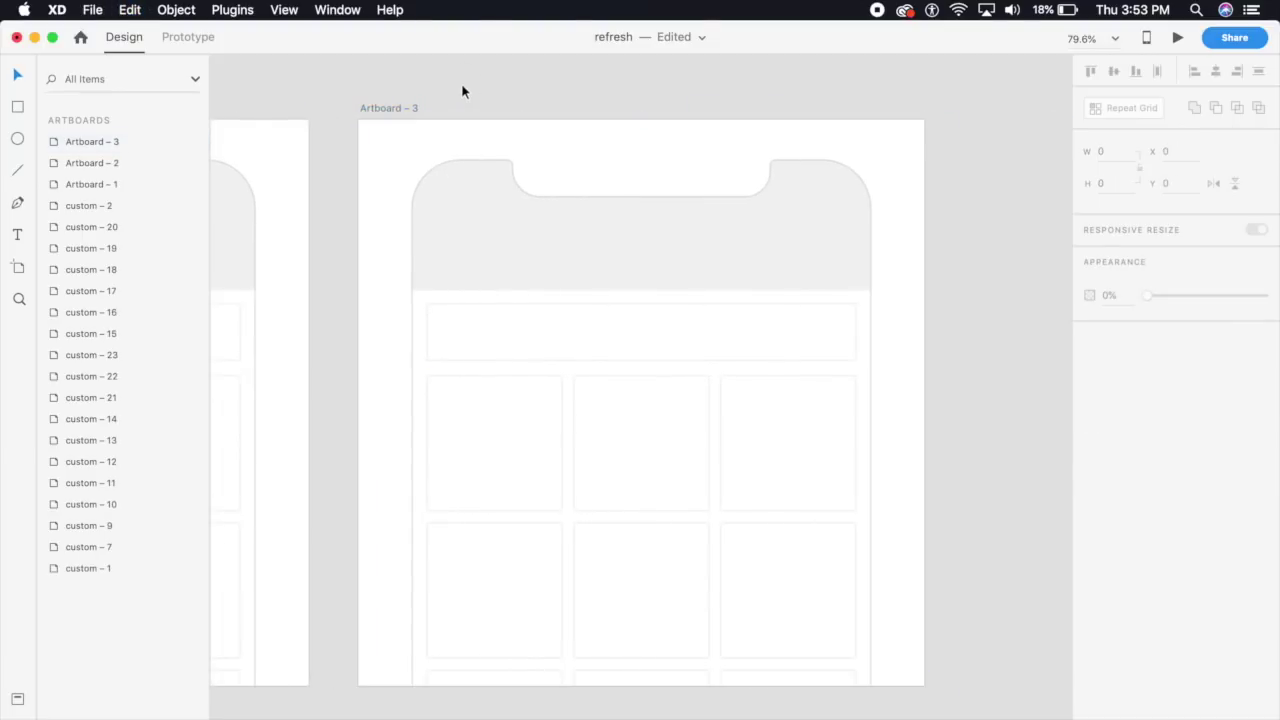
Step: Place the camera symbol in the grey area below the notch on Artboard – 3 and ungroup it
left_click(16, 701)
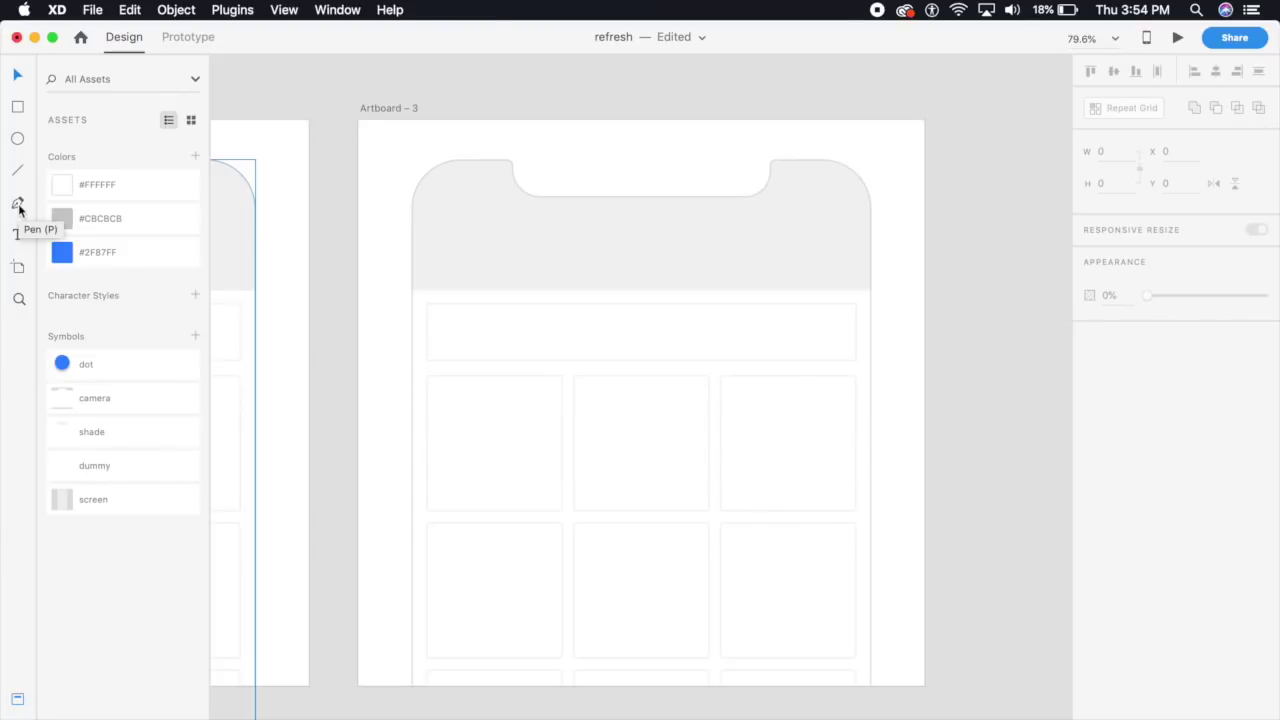
left_click(19, 208)
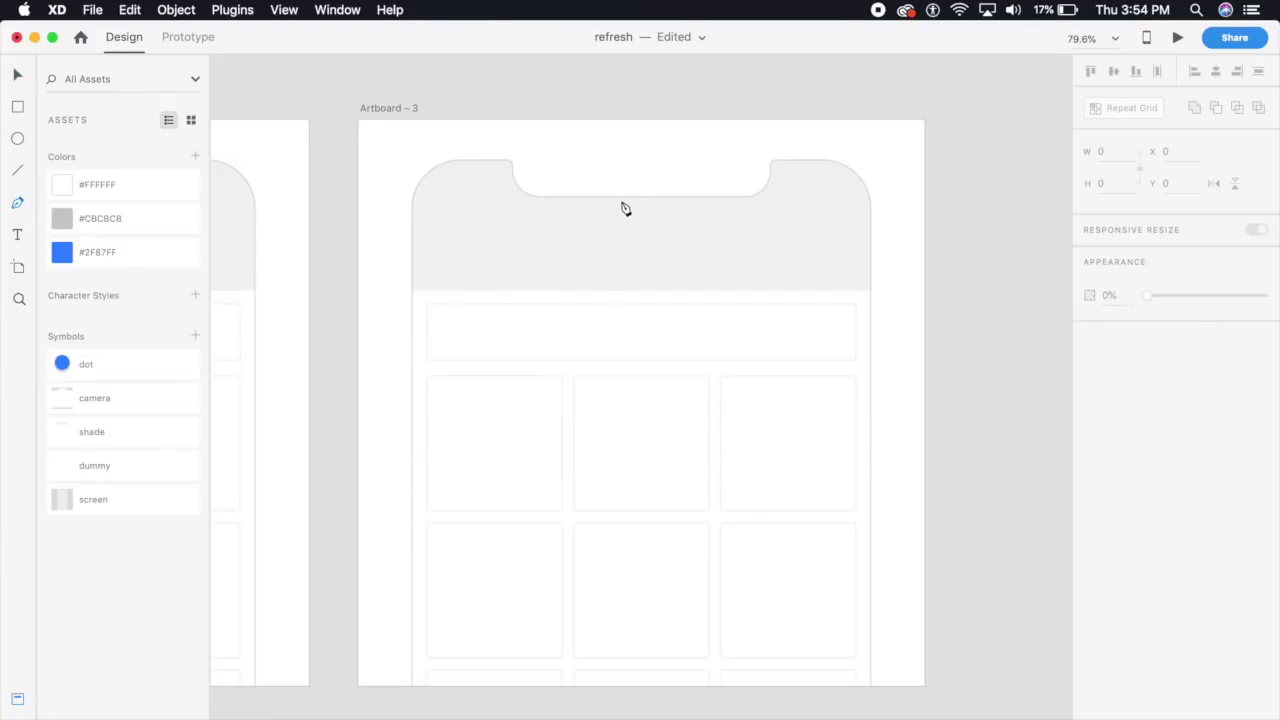
key("super+equal")
key("super+equal")
key("super+equal")
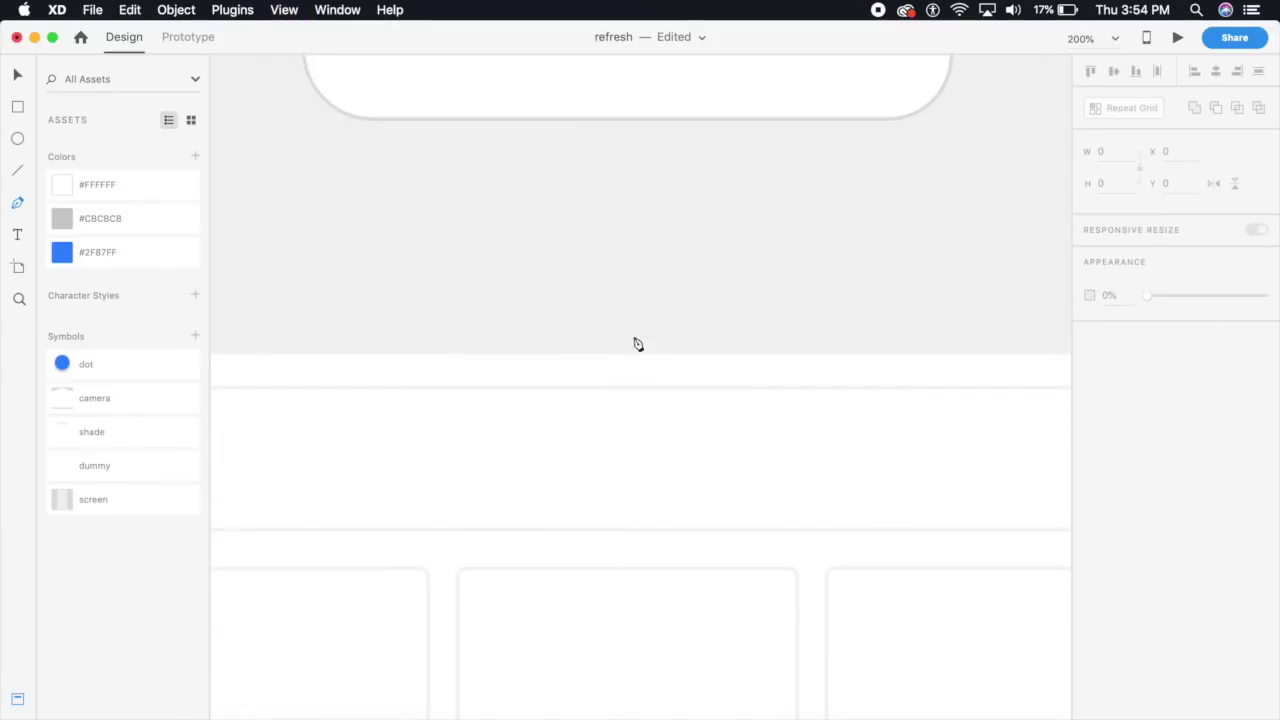
left_click_drag(123, 397, 603, 246)
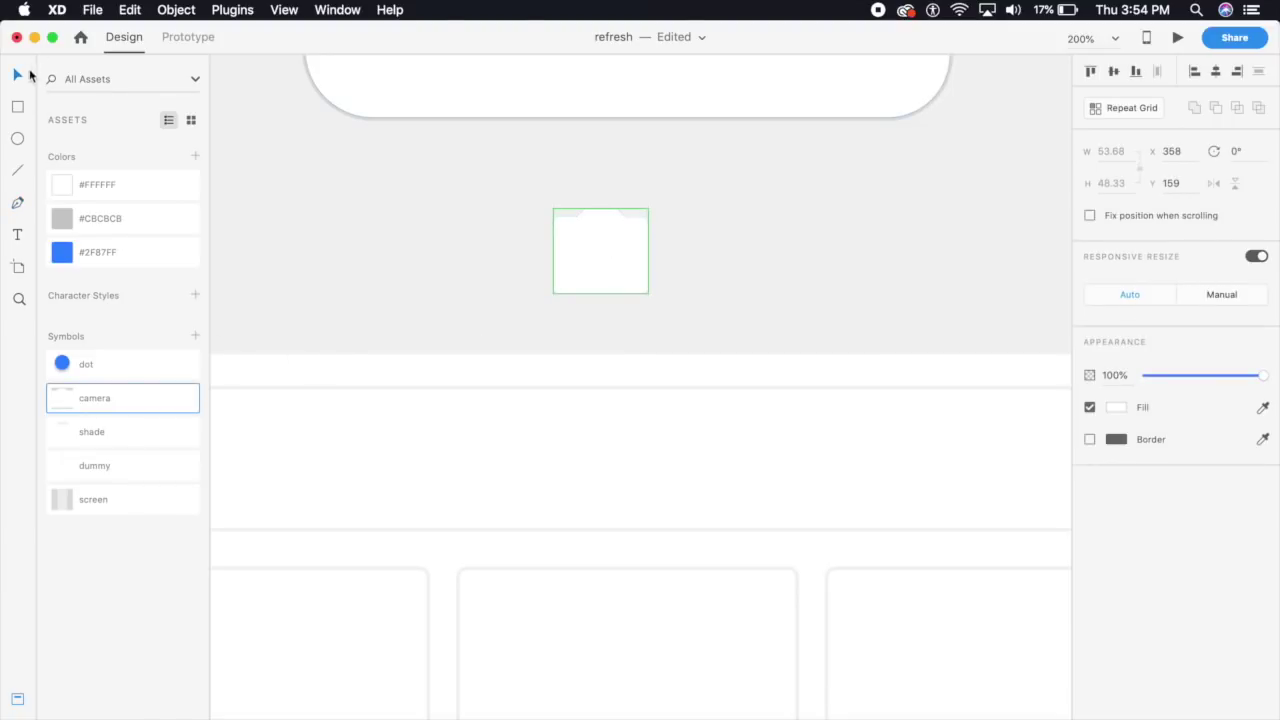
right_click(611, 254)
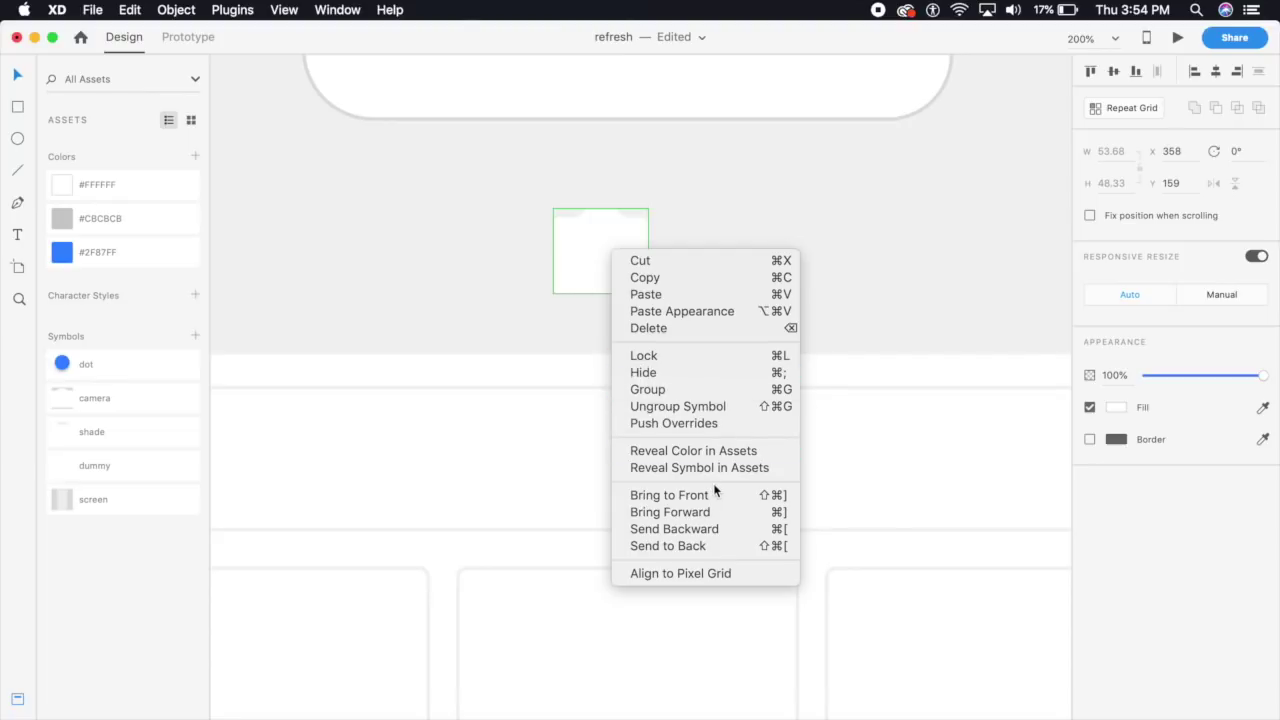
left_click(698, 407)
Step: Trace the white camera shape's top edge with the Pen tool from its left corner over the raised bump
key("super+equal")
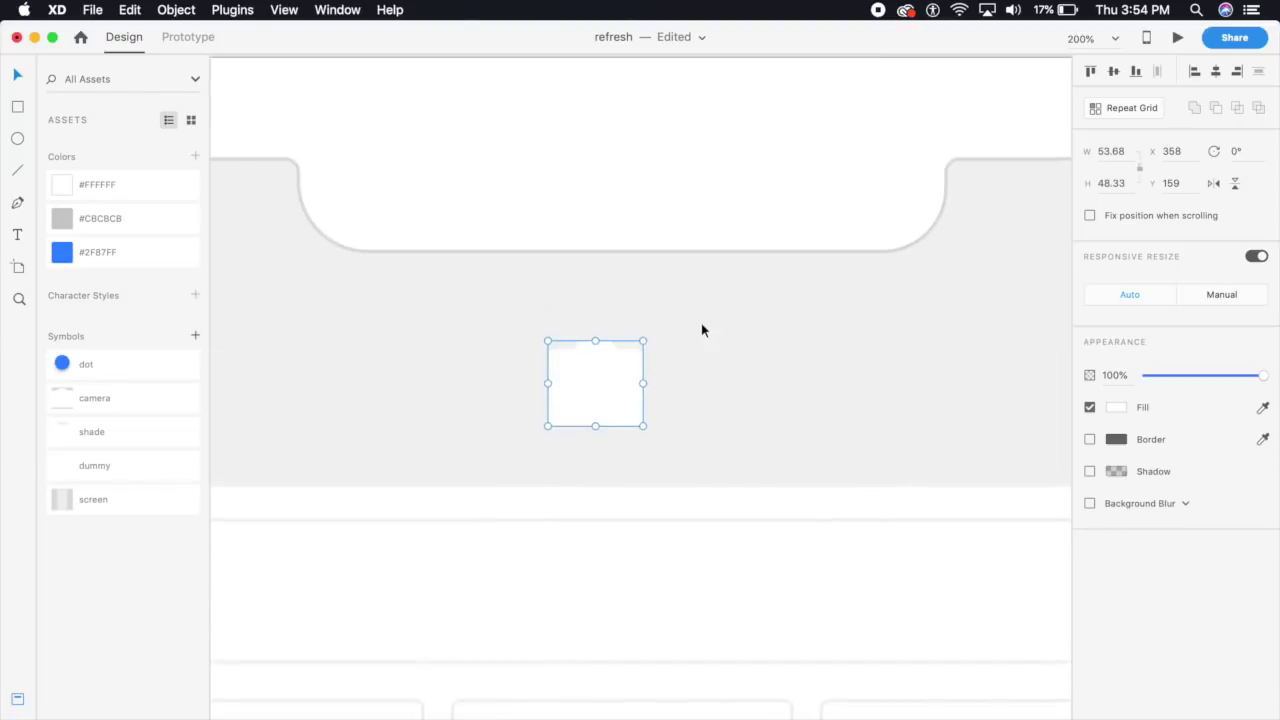
left_click(17, 203)
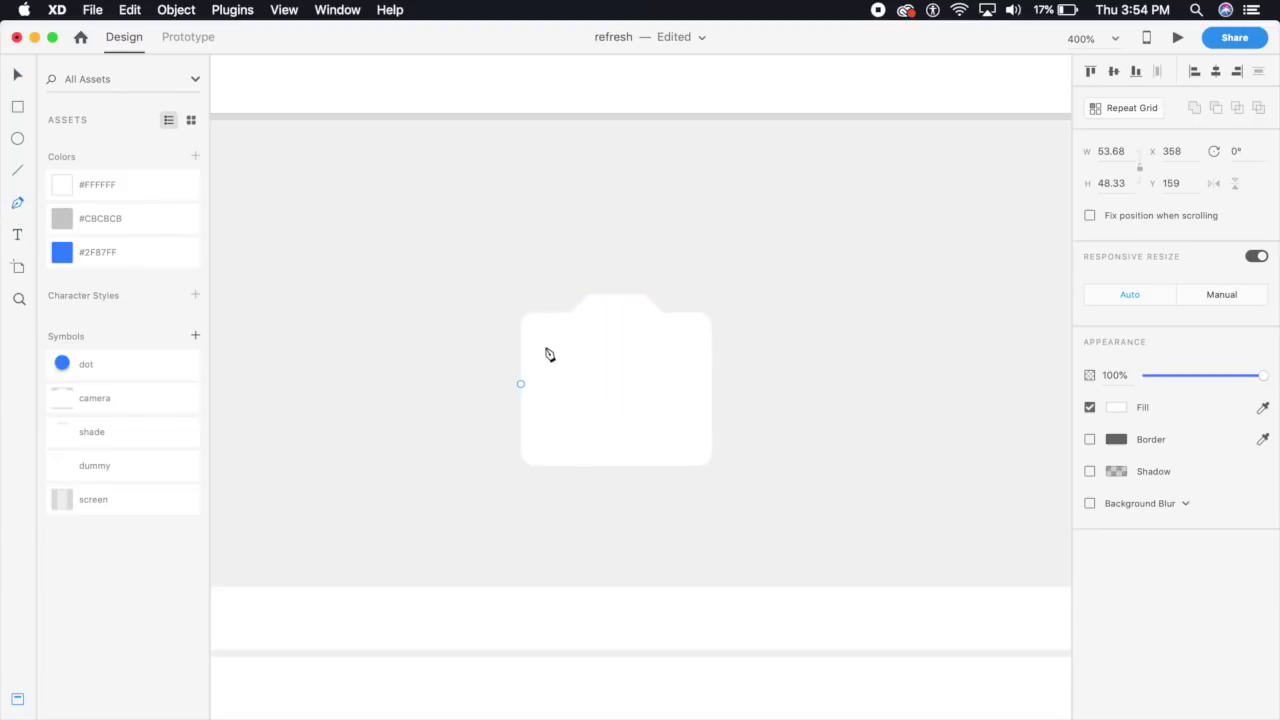
key("super+equal")
left_click_drag(489, 300, 515, 321)
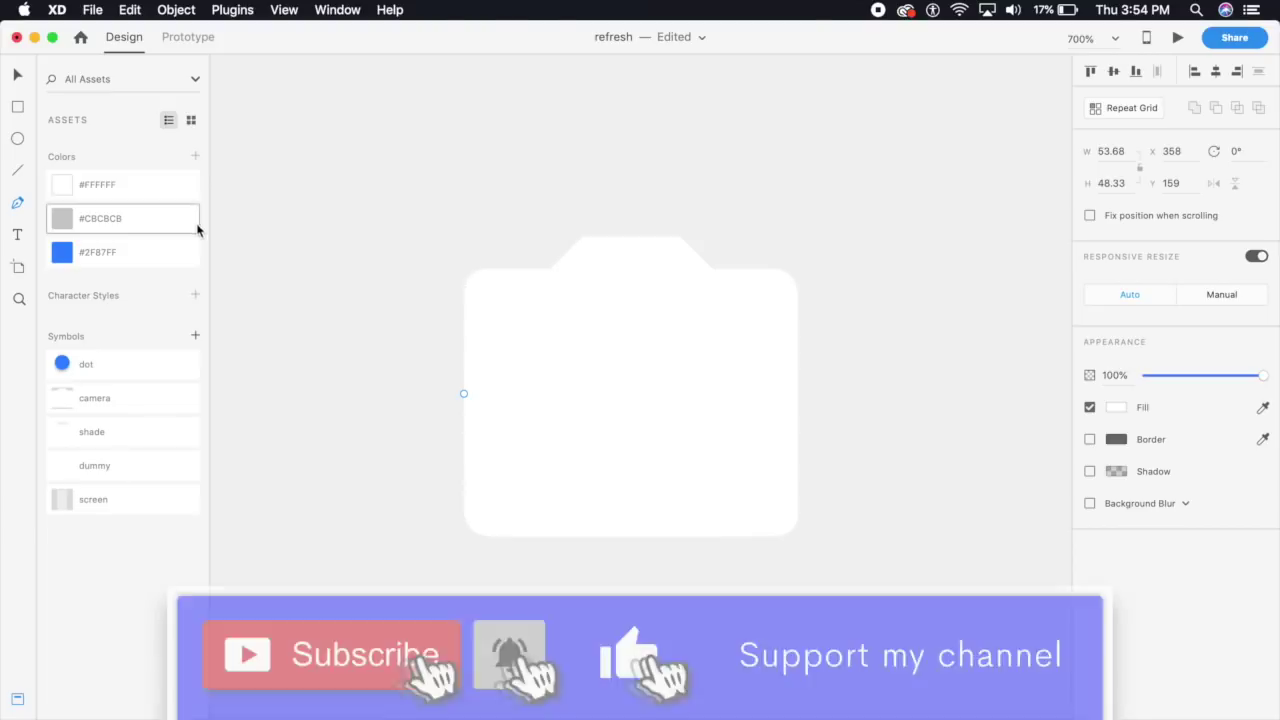
scroll(431, 200, "up", 5)
left_click(390, 205)
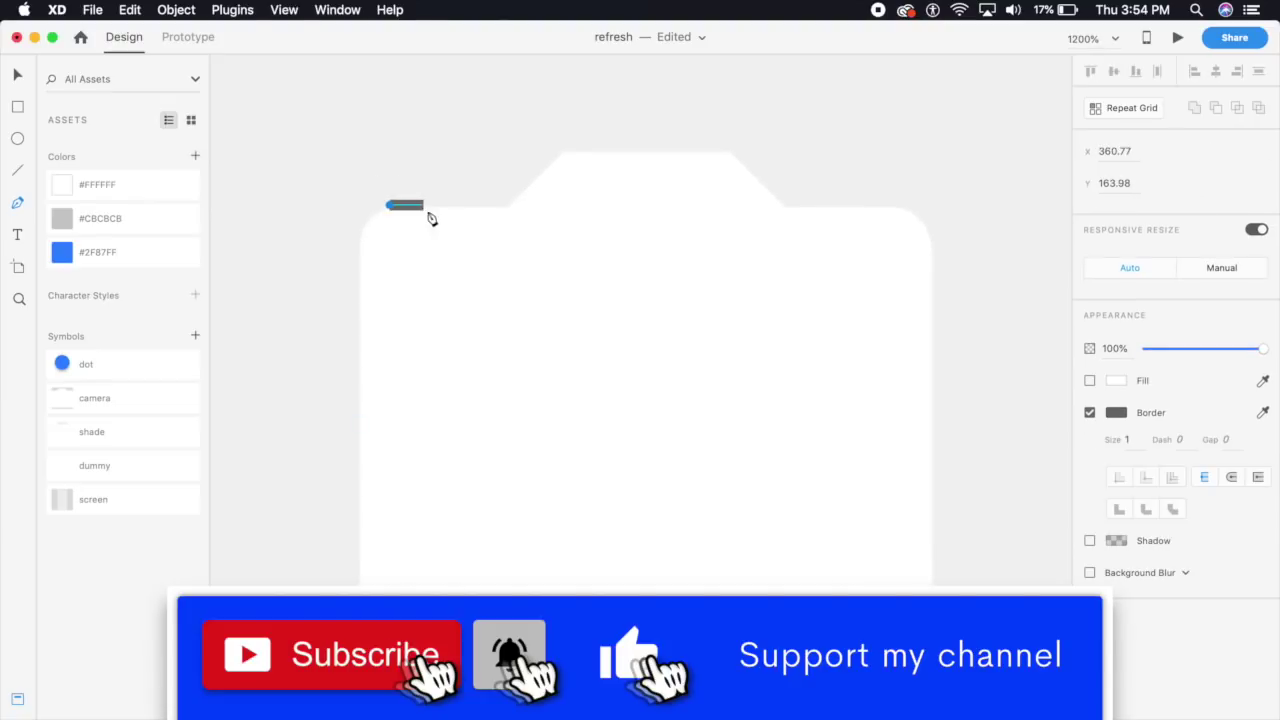
left_click(512, 205)
left_click(566, 152)
left_click(734, 152)
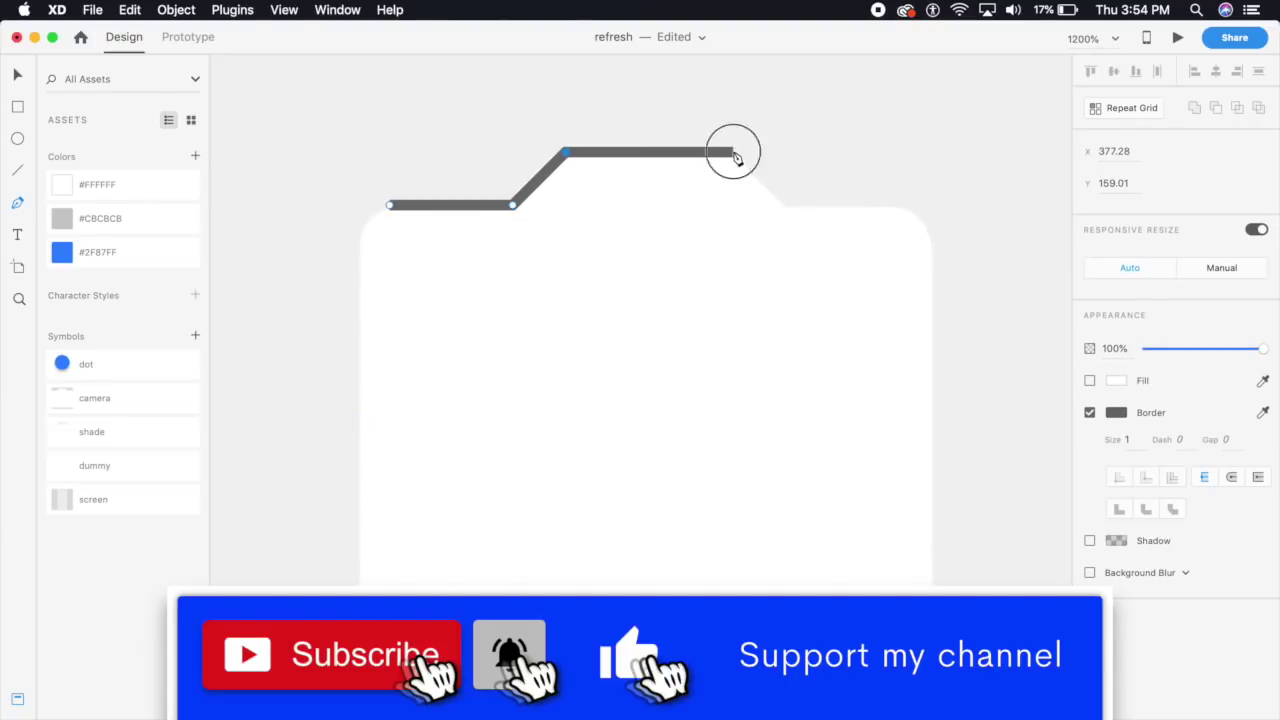
left_click(786, 205)
Step: Continue the path with angled corners down the camera's right side, along its bottom and partway up its left side
left_click(902, 223, "shift")
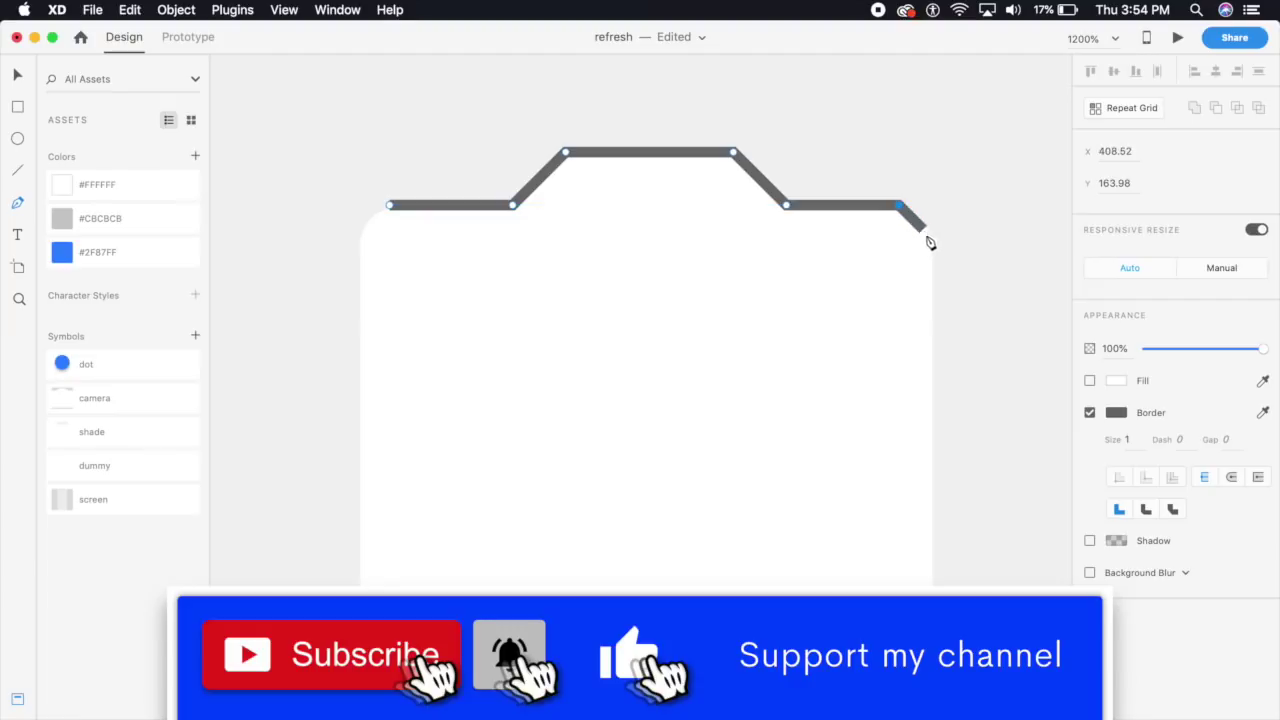
left_click(937, 250, "shift")
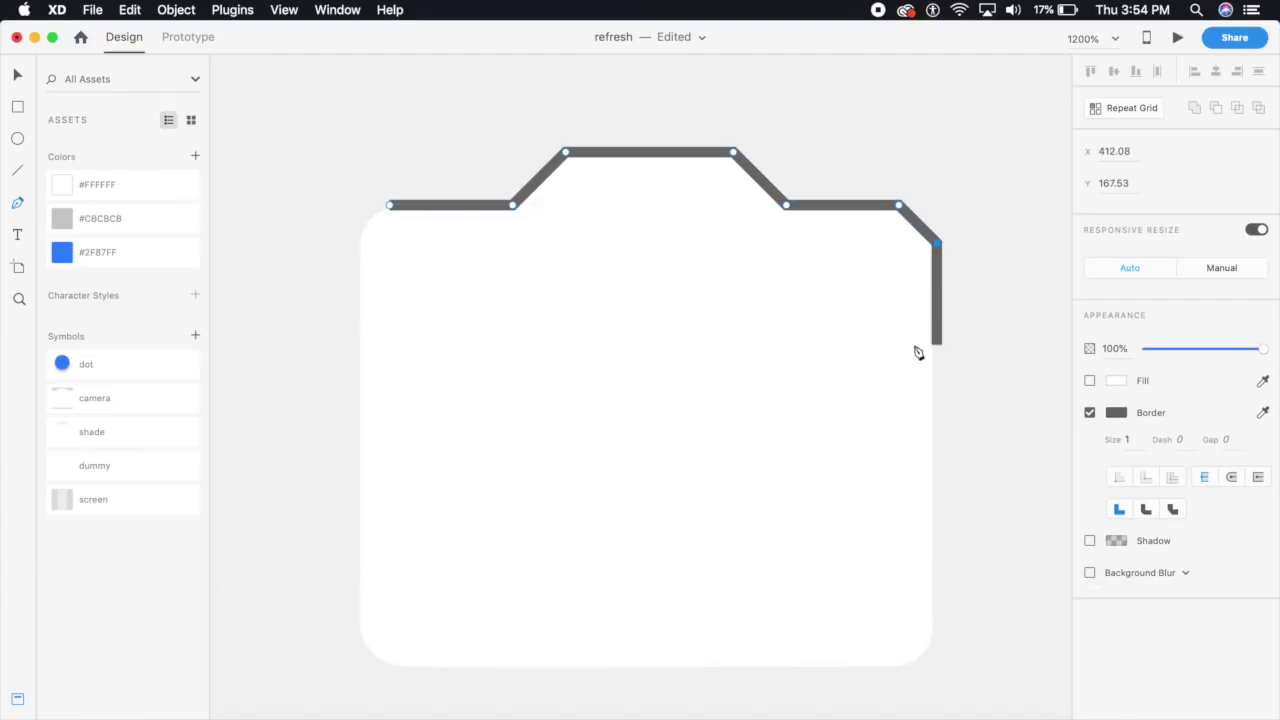
left_click(937, 635)
left_click(899, 673)
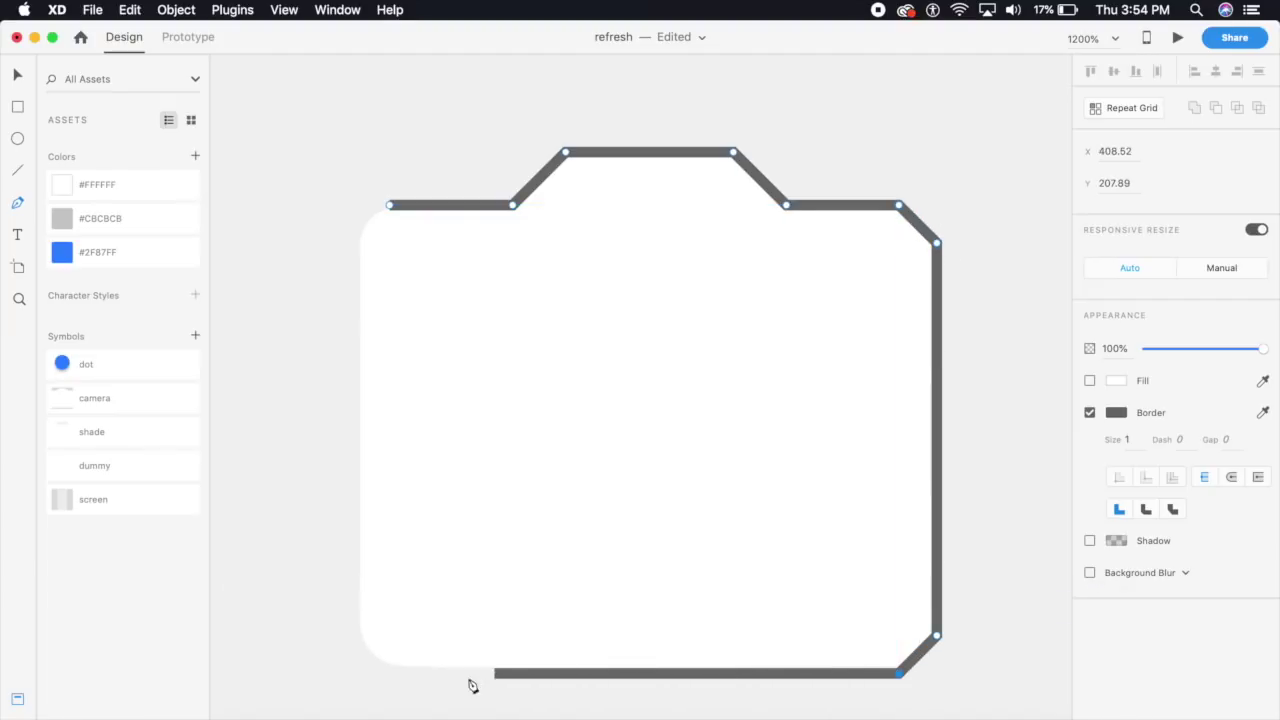
left_click(389, 673)
left_click(352, 635)
key("super+minus")
left_click(470, 415)
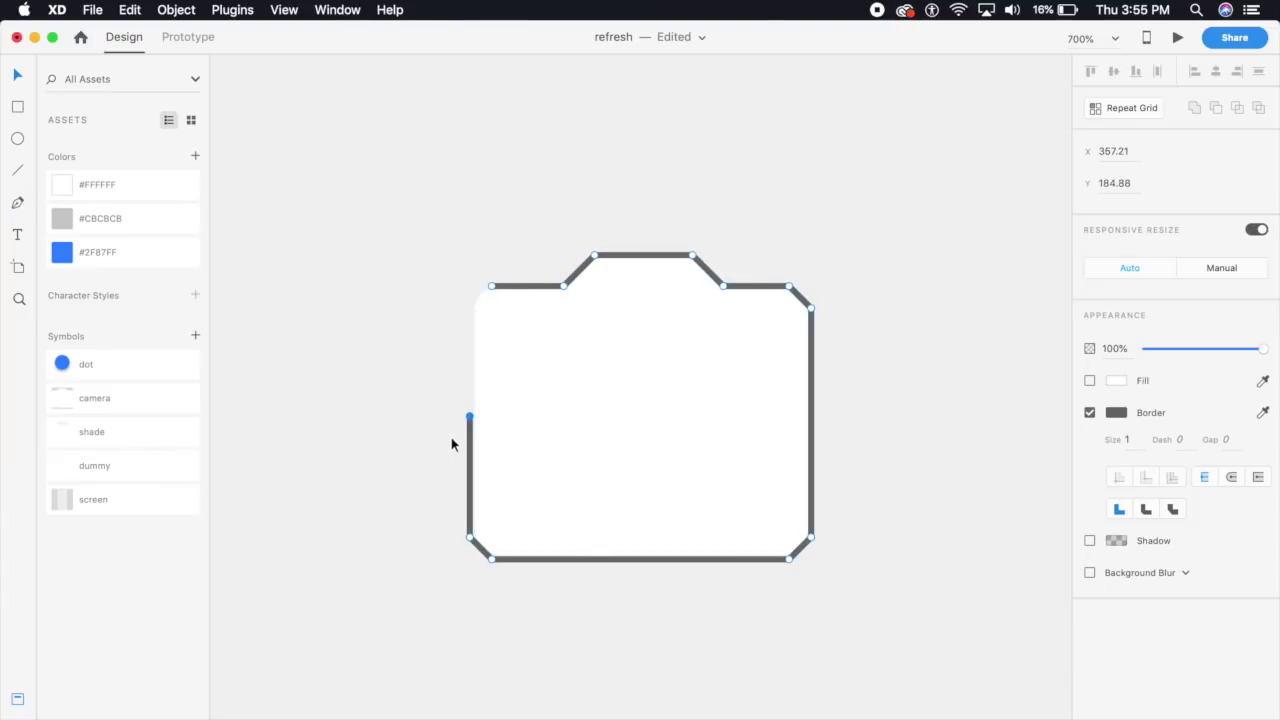
Step: Resume the open path at its starting point and add an angled segment around the camera's upper-left corner
key("super+plus")
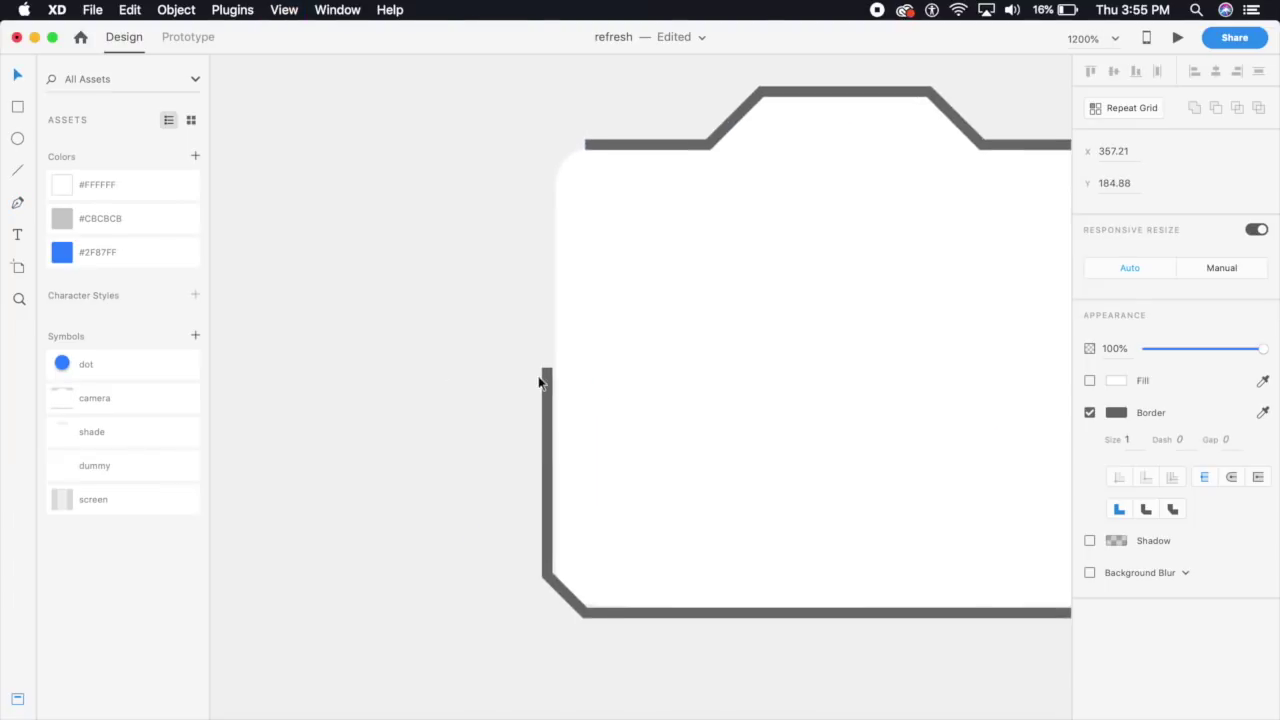
left_click(19, 205)
left_click(587, 146)
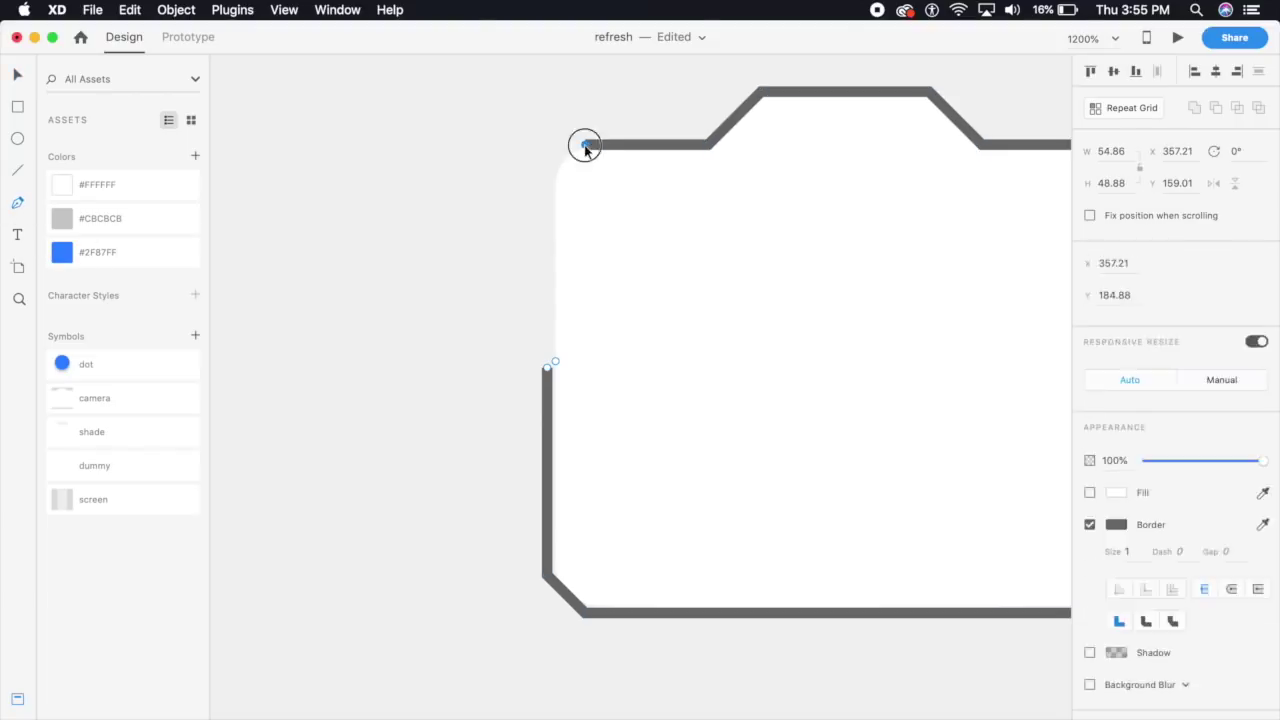
left_click(568, 154)
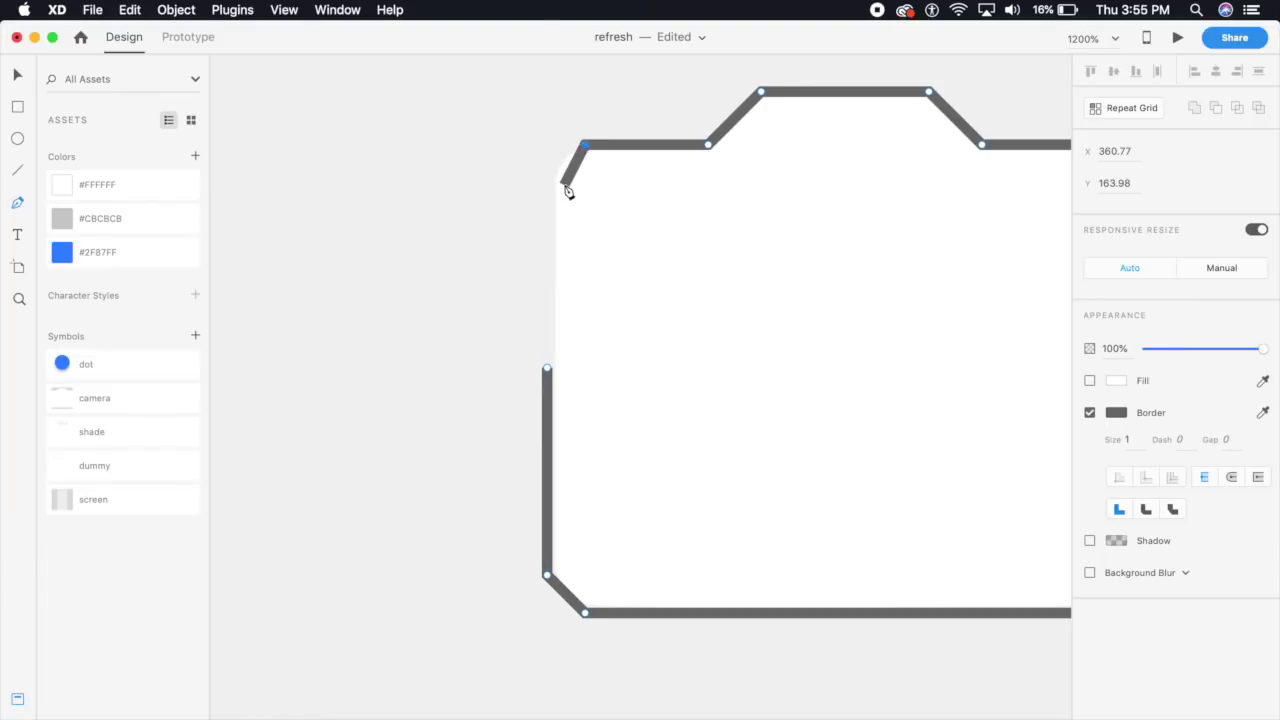
key("super+minus")
left_click_drag(581, 202, 530, 225)
left_click(527, 271)
left_click(529, 275)
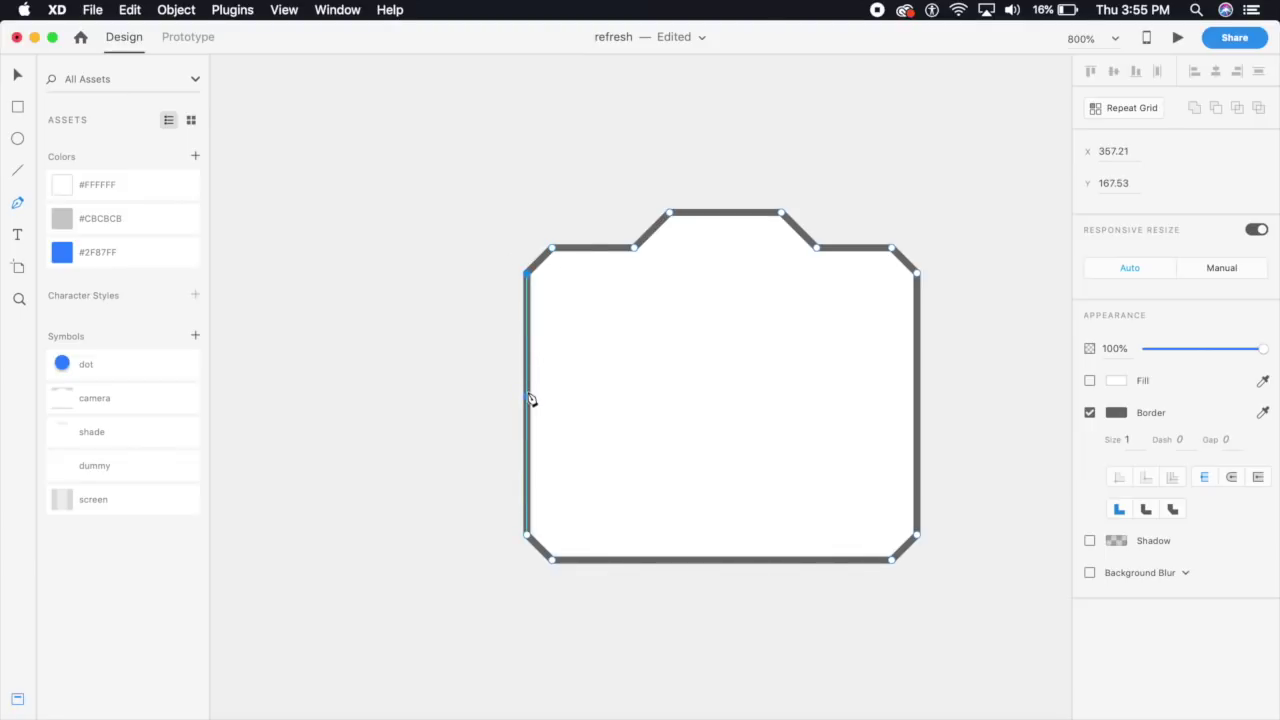
Step: Extend the path down the camera's left side to just above its other end, leaving a small gap between the endpoints
key("super+plus")
key("super+plus")
key("super+plus")
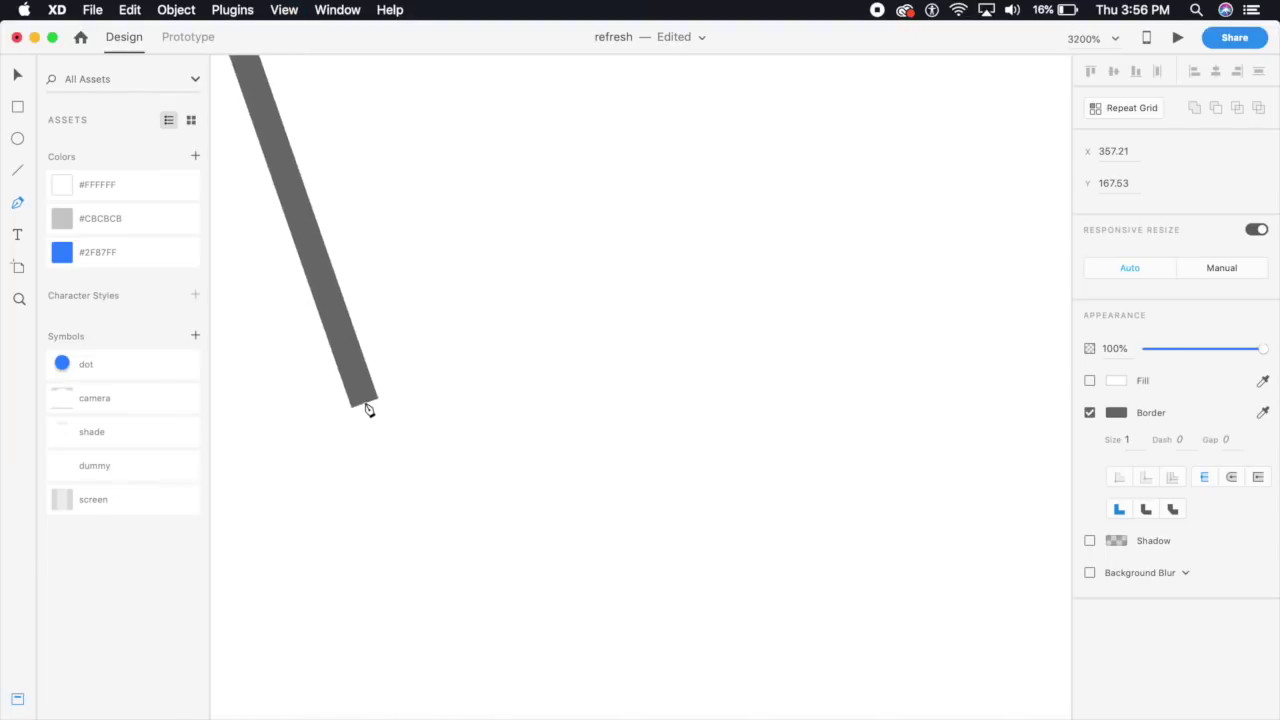
left_click_drag(383, 405, 763, 427)
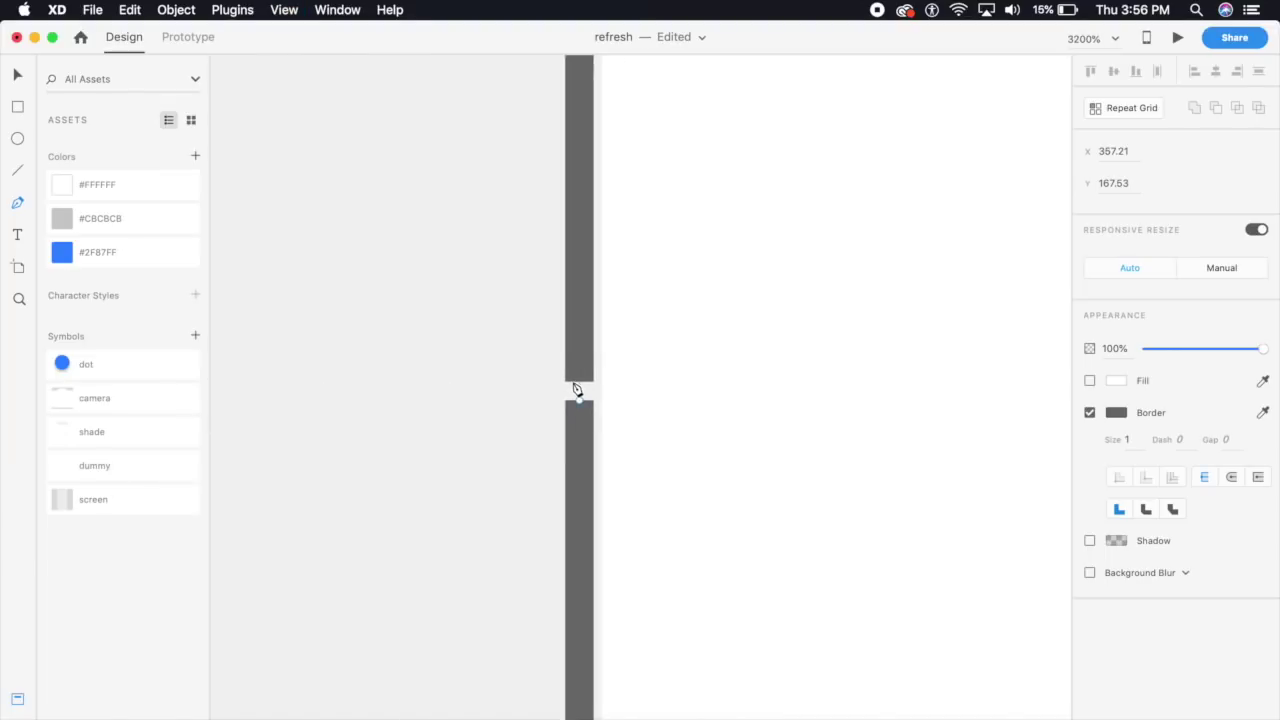
left_click(579, 393)
key("super+z")
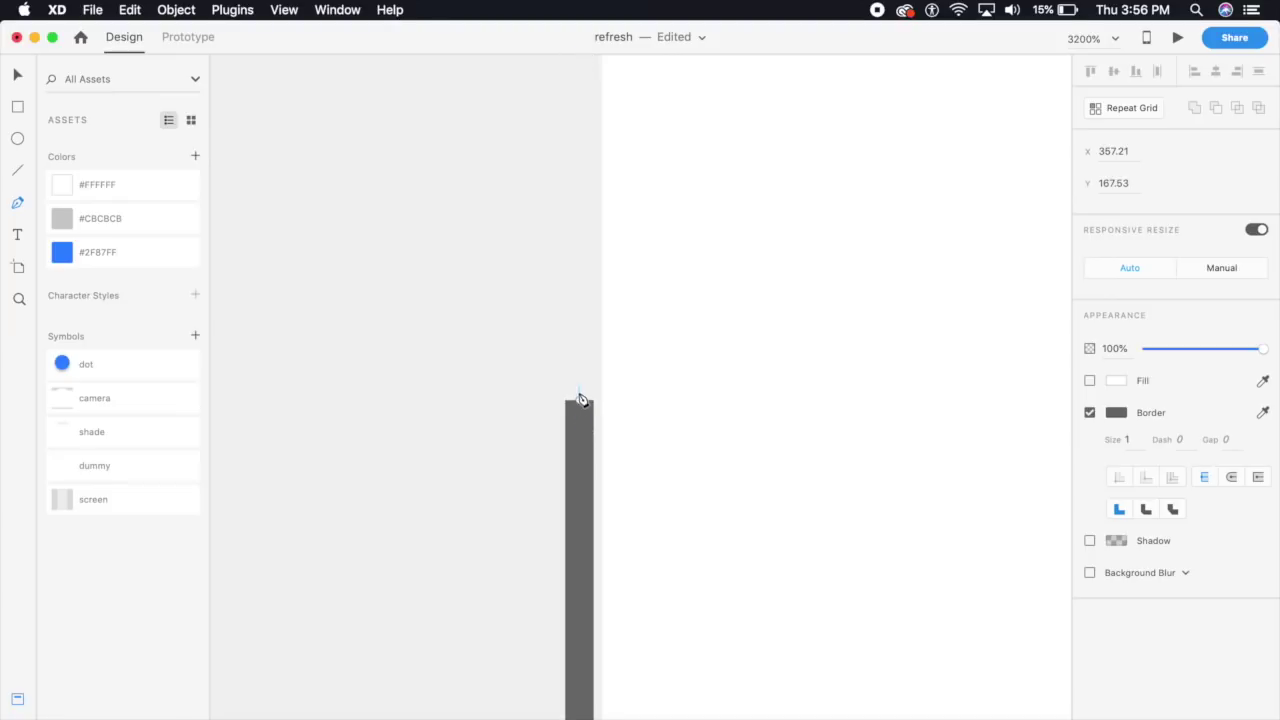
left_click(580, 395)
mouse_move(578, 383)
left_mouse_down()
mouse_move(634, 366)
mouse_move(594, 380)
left_mouse_up()
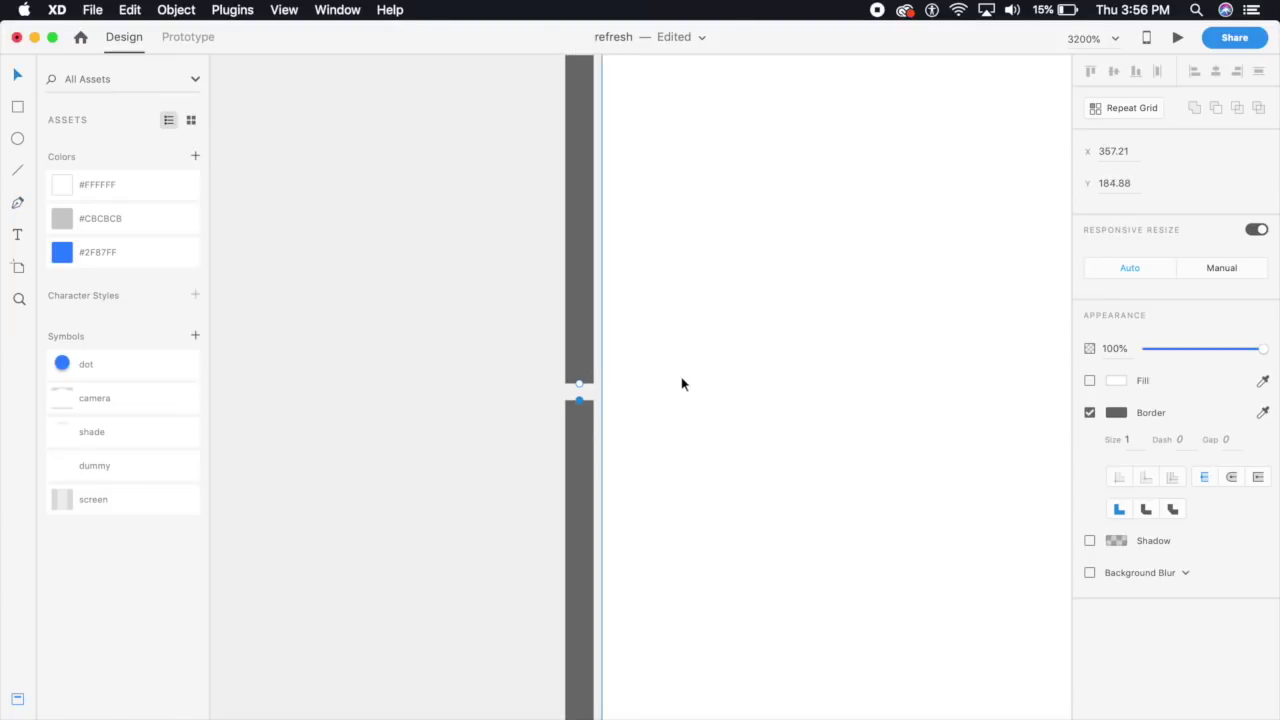
key("Escape")
Step: Move the path's upper endpoint on the left side down to about Y 185.26 so the two ends overlap
key("super+minus")
key("super+minus")
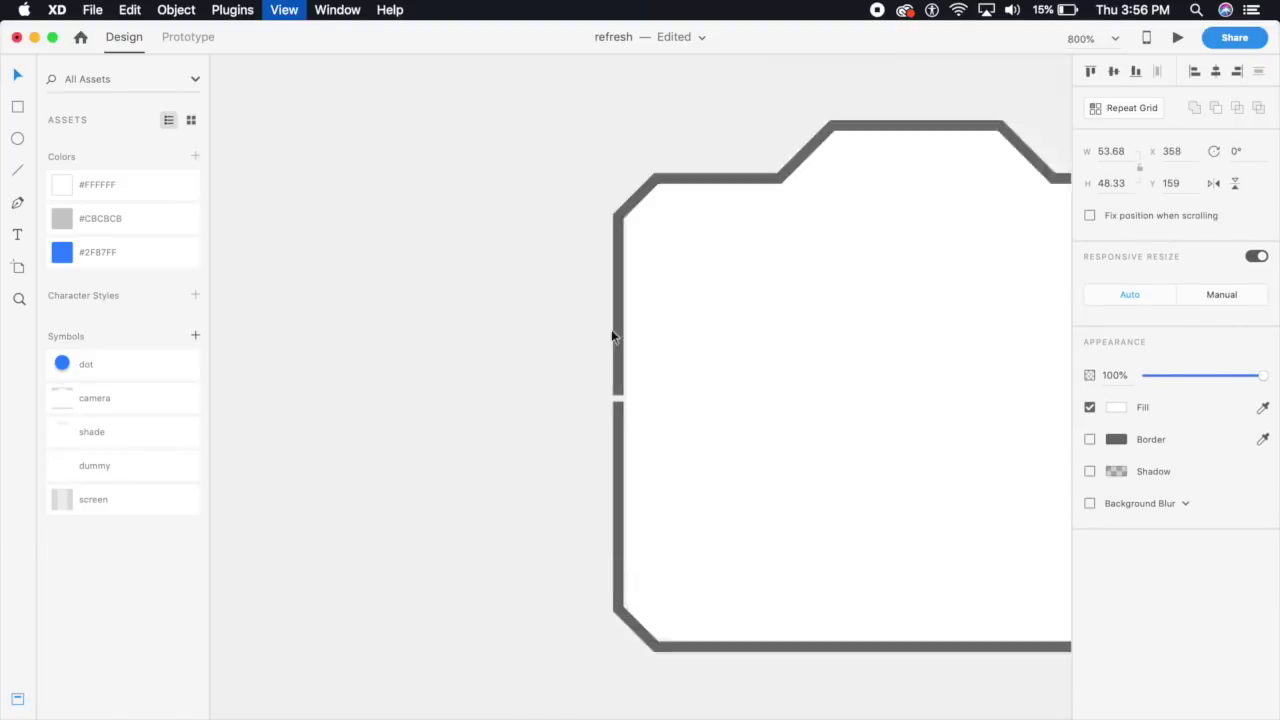
left_click_drag(561, 372, 557, 372)
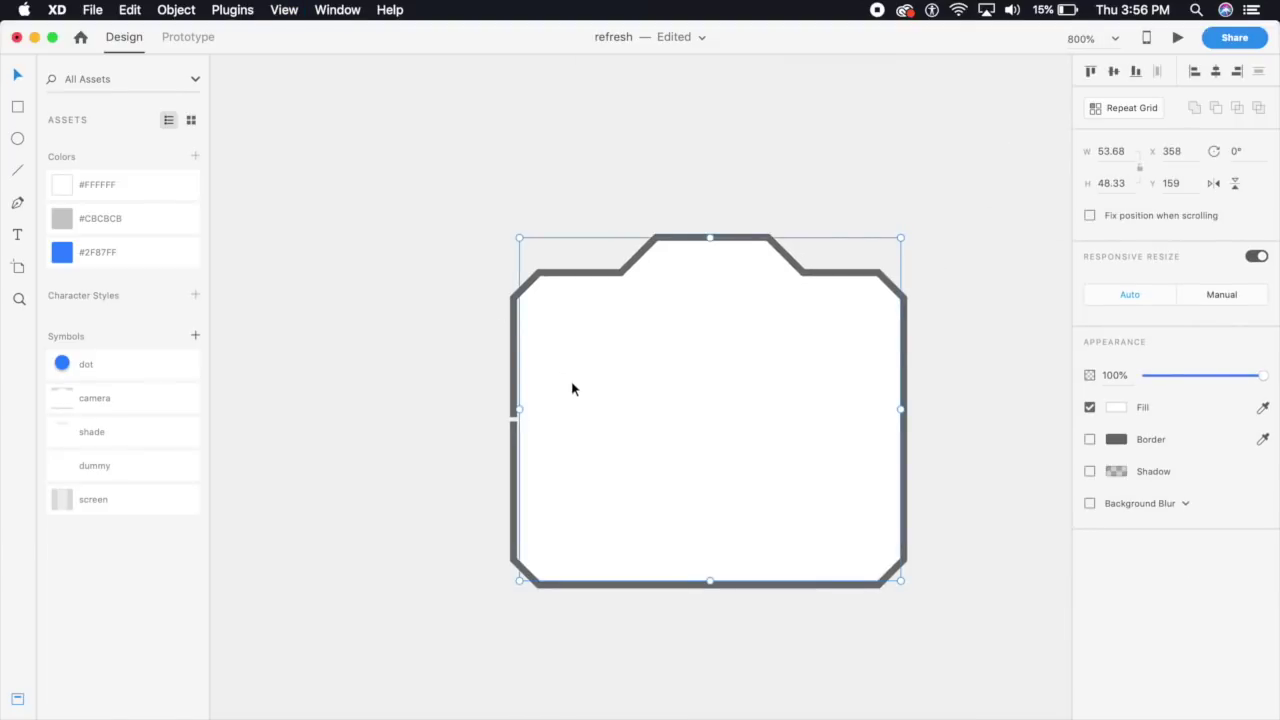
key("super+plus")
key("super+plus")
key("super+plus")
left_click_drag(500, 446, 804, 492)
double_click(520, 333)
left_click_drag(521, 332, 521, 380)
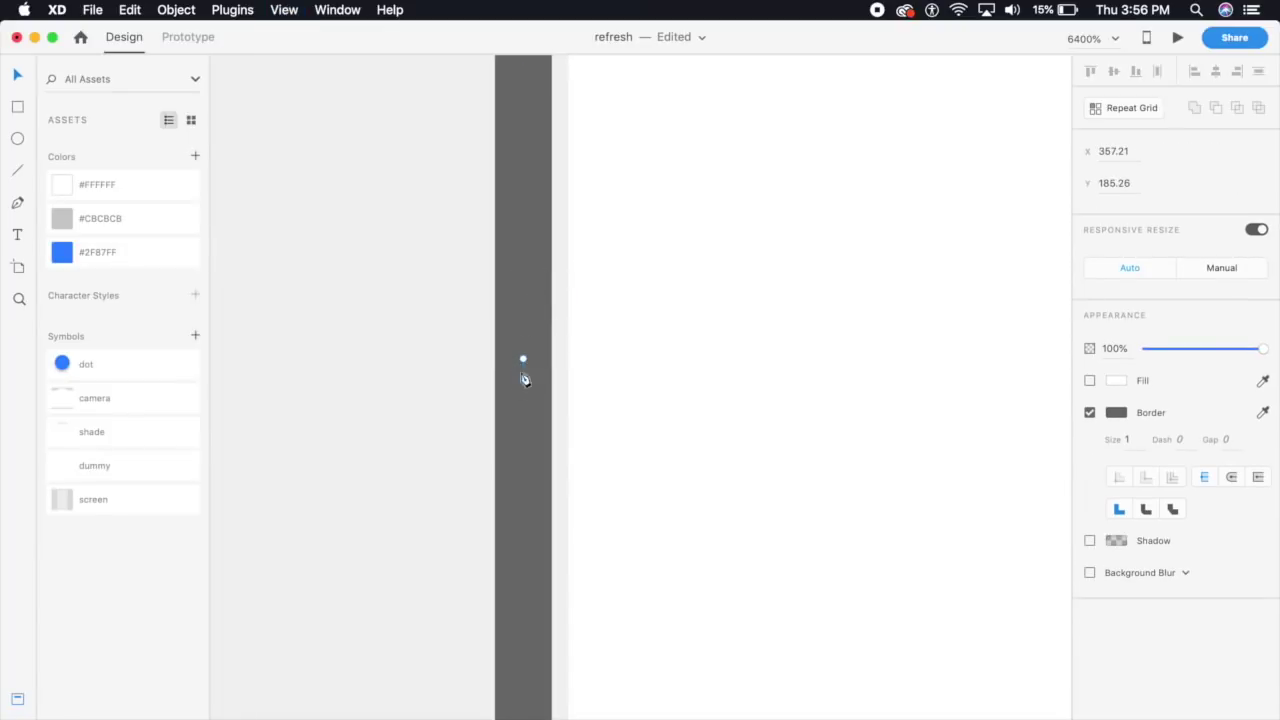
left_click(445, 413)
Step: Set the camera outline's border color to the blue saved in the document's color assets
key("super+minus")
key("super+minus")
key("super+minus")
left_click_drag(612, 331, 530, 361)
left_click(530, 326)
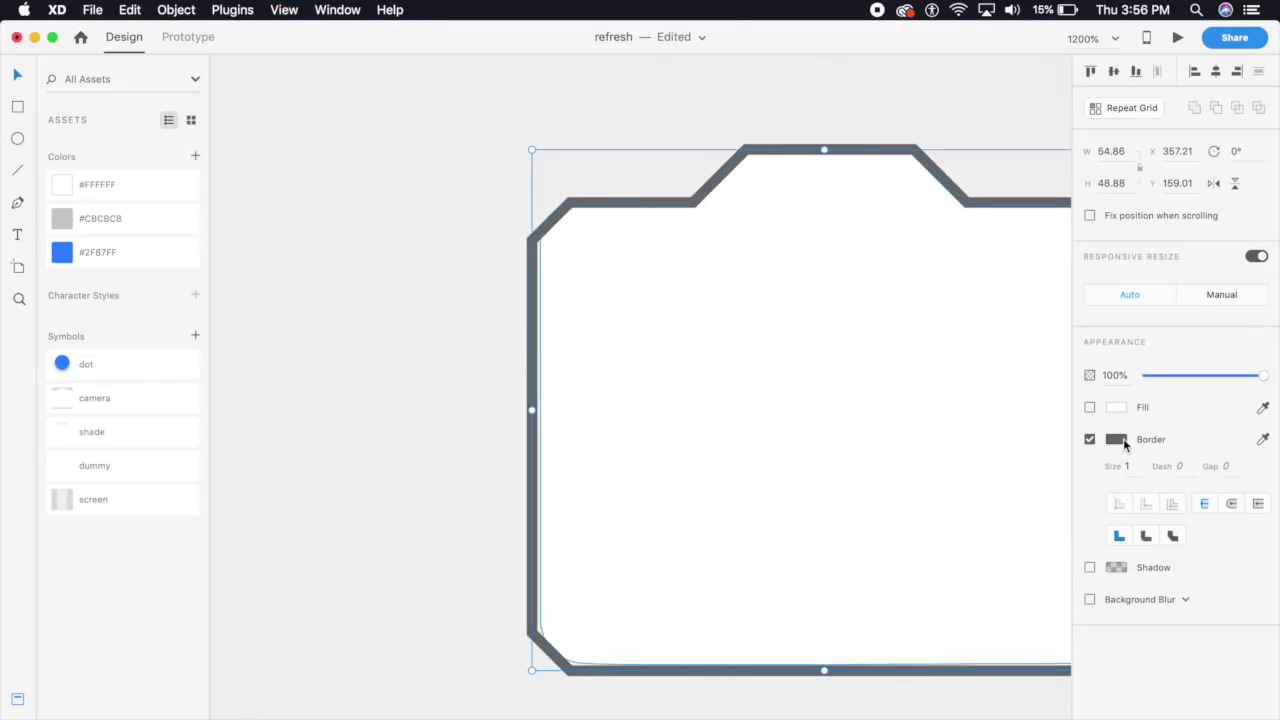
left_click(1123, 438)
left_click(1079, 499)
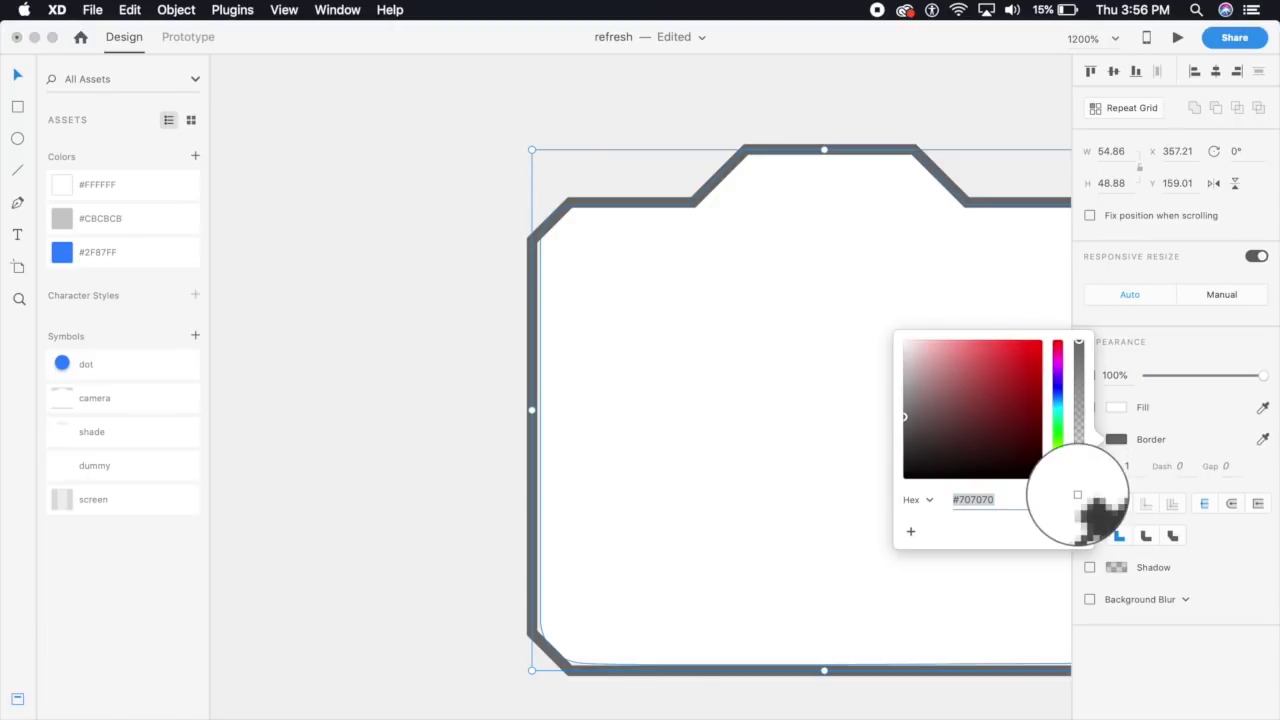
left_click(62, 252)
key("Escape")
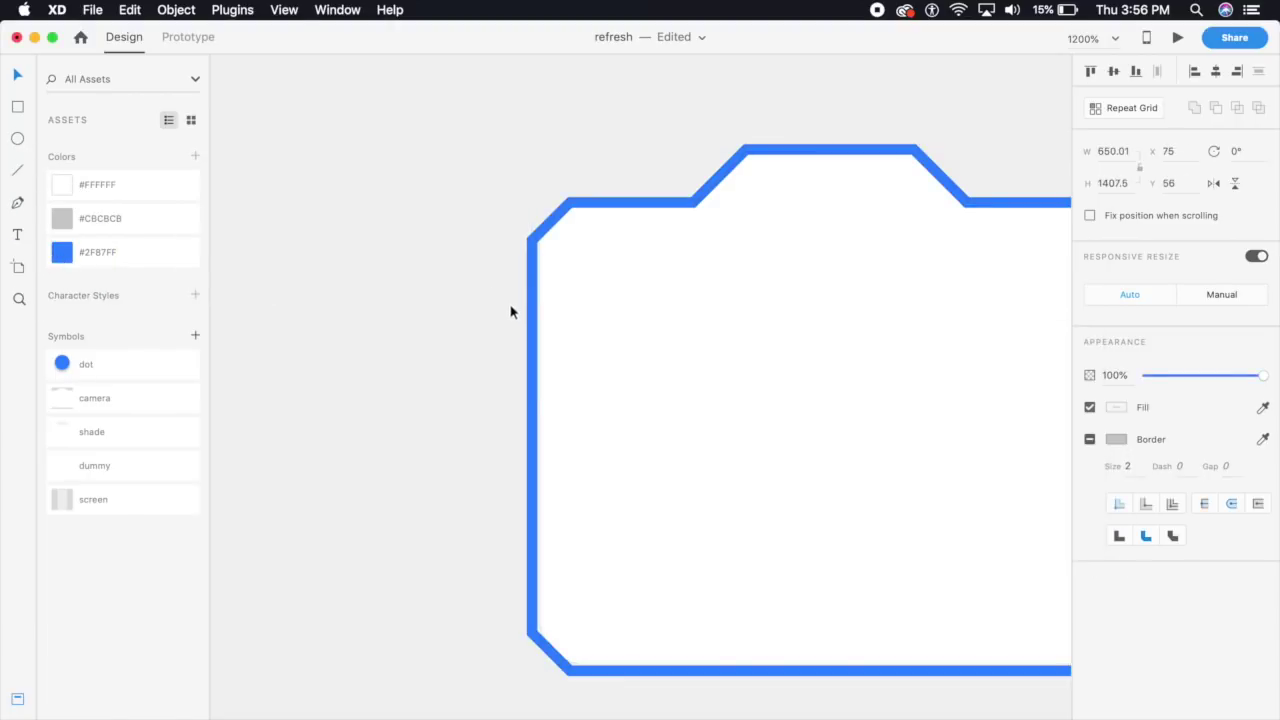
Step: Set the blue camera outline's border size to 4
key("super+minus")
left_click(748, 238)
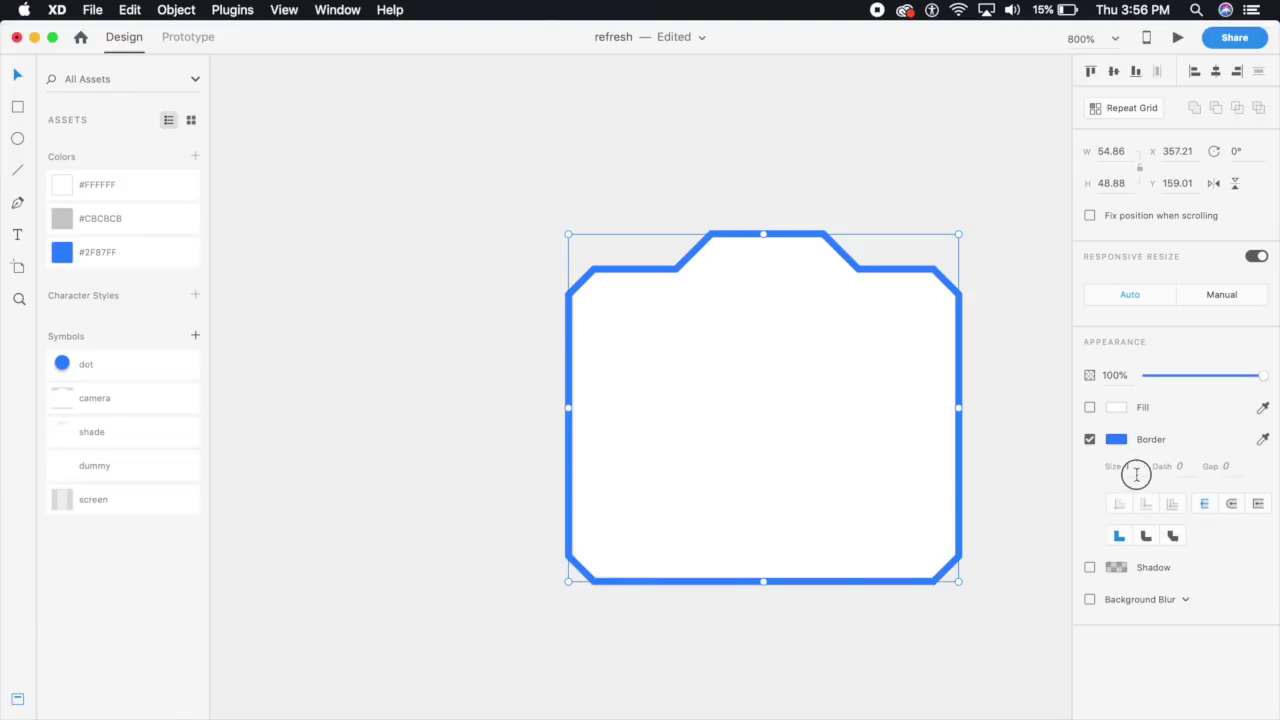
type("4")
key("Return")
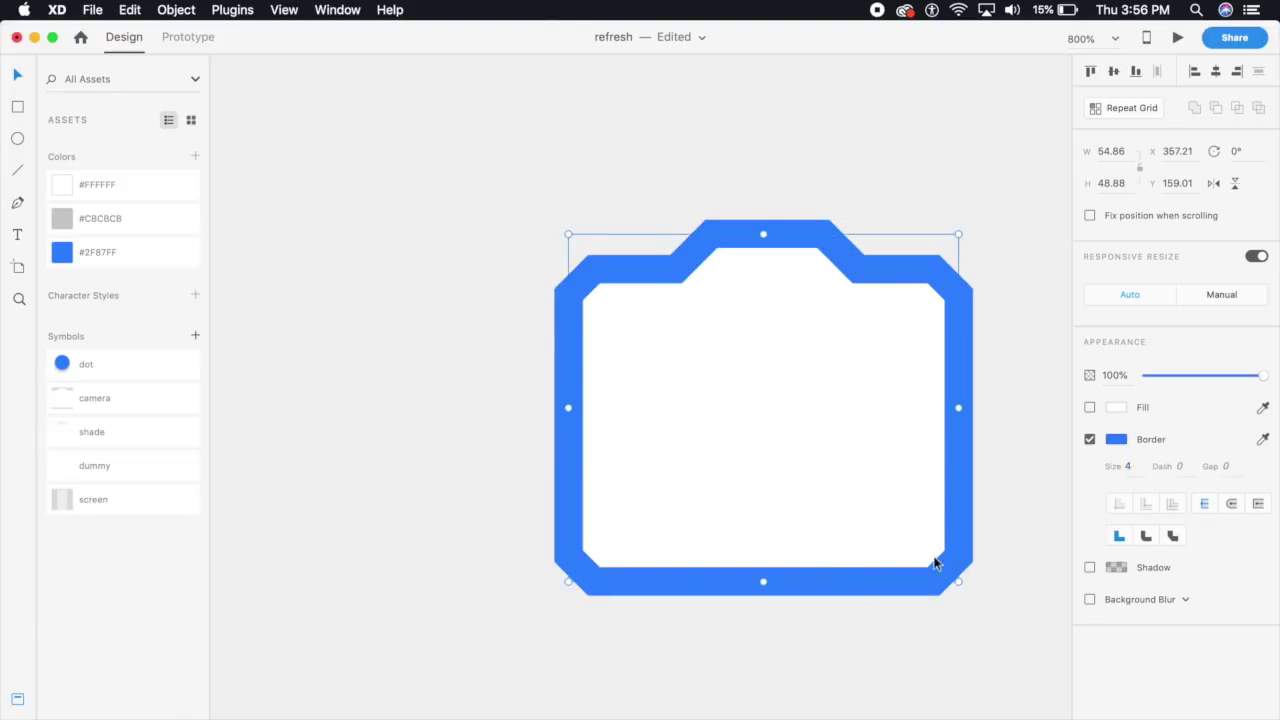
left_click(990, 505)
key("super+minus")
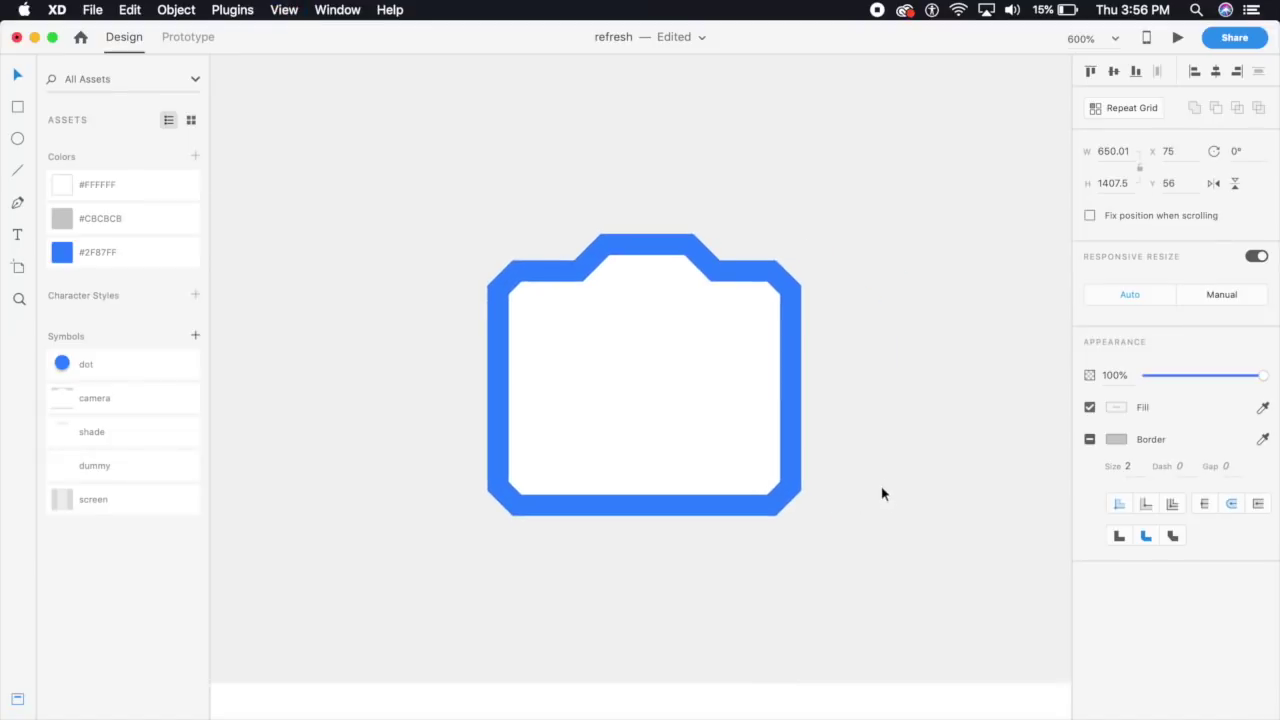
Step: Duplicate Artboard – 3 with its blue-outlined camera icon as Artboard – 4
key("super+minus")
key("super+minus")
key("super+minus")
key("super+minus")
key("super+minus")
key("super+minus")
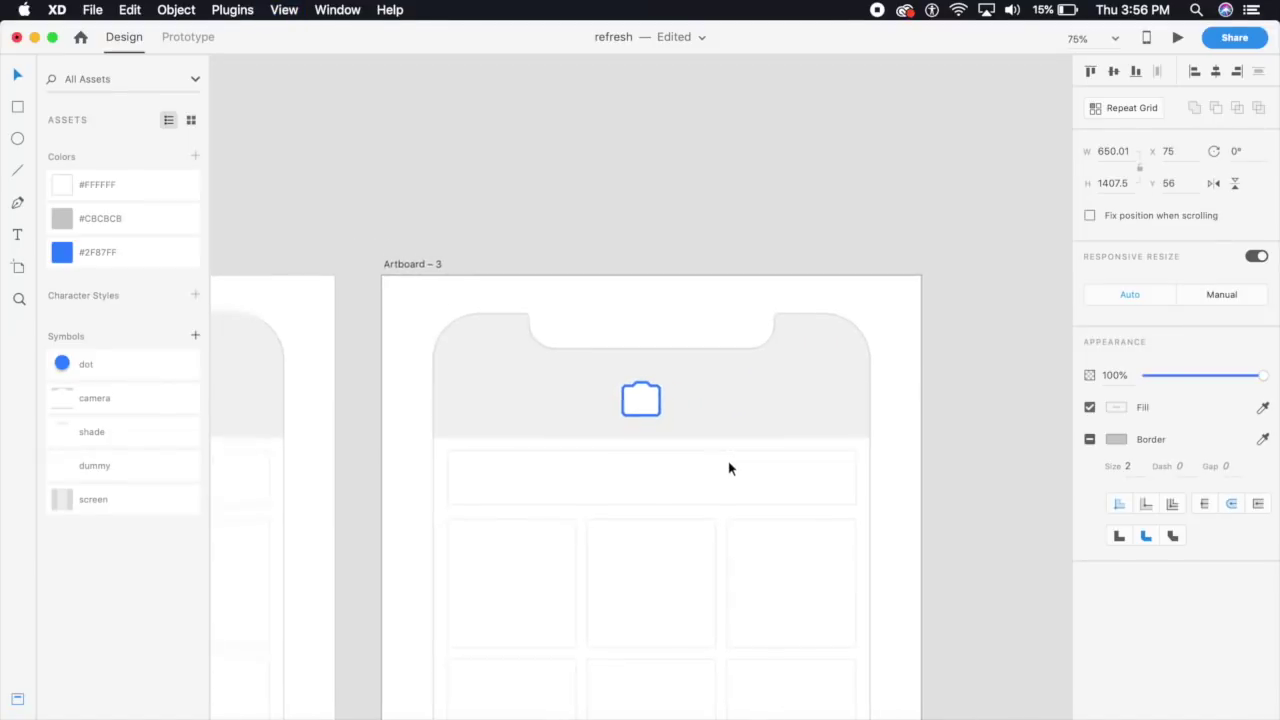
double_click(641, 399)
key("space")
left_click_drag(574, 360, 614, 294)
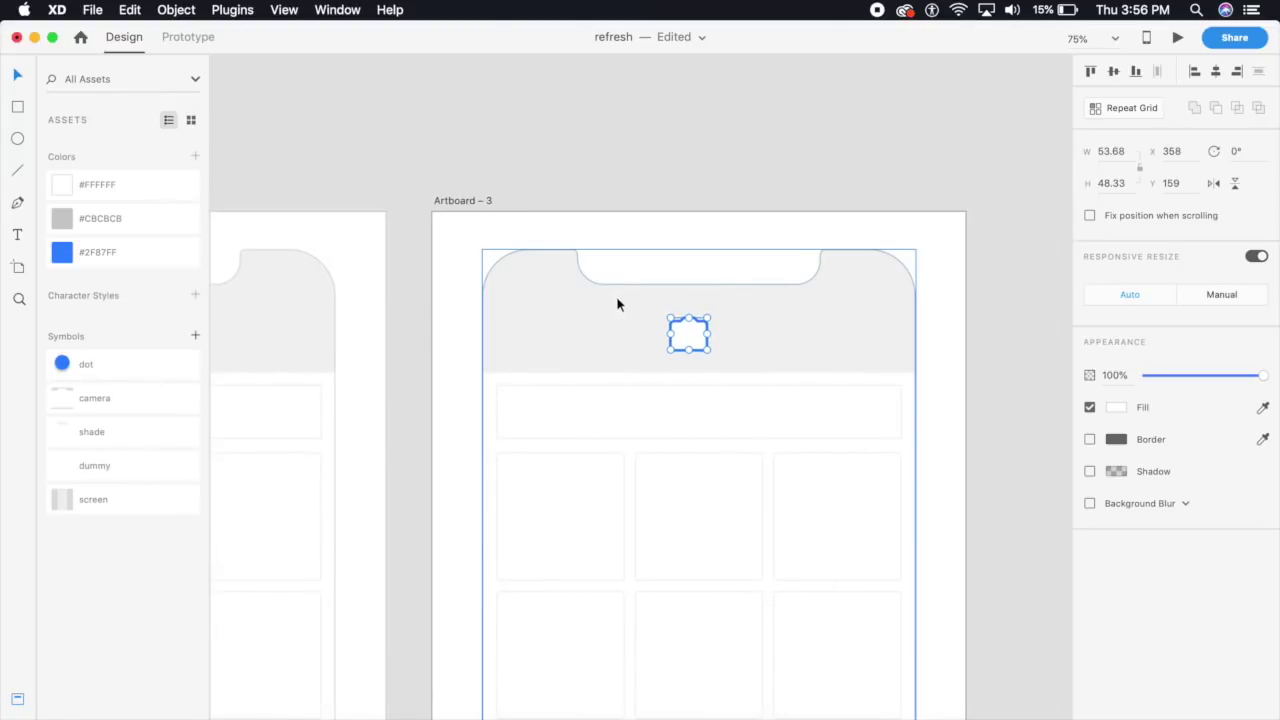
key("super+minus")
key("super+minus")
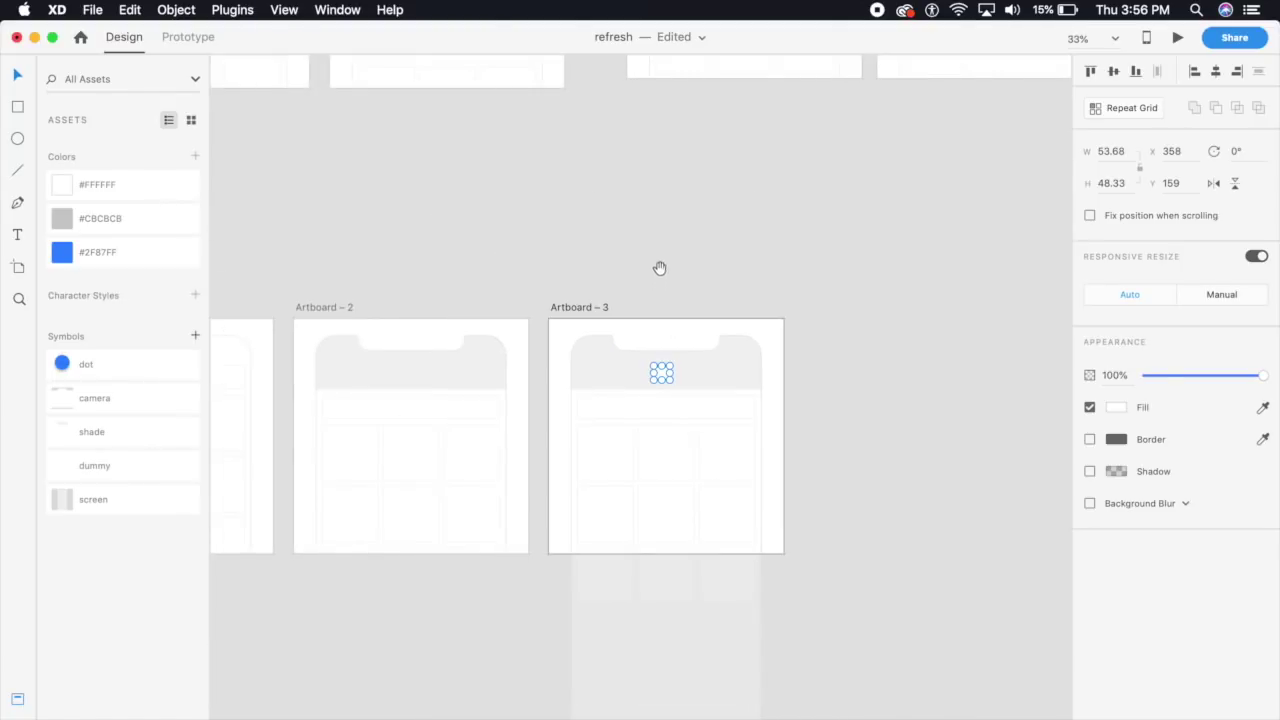
scroll(709, 303, "right", 3)
left_click_drag(450, 306, 907, 365)
key("super+minus")
key("super+minus")
left_click_drag(963, 480, 797, 443)
key("super+plus")
key("super+plus")
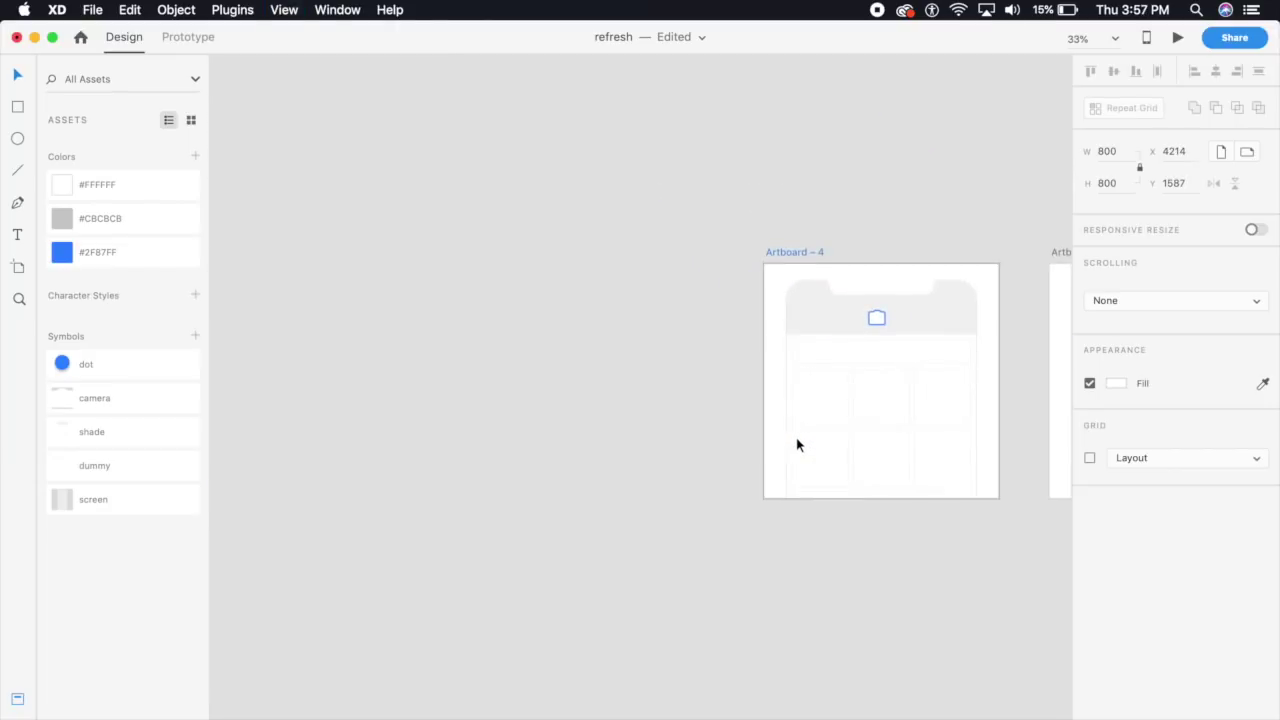
Step: Delete the lower end of the left side and the lower-left corner segment from the blue camera outline on Artboard – 4
left_click_drag(876, 418, 686, 450)
left_click_drag(811, 414, 697, 415)
key("super+plus")
key("super+2")
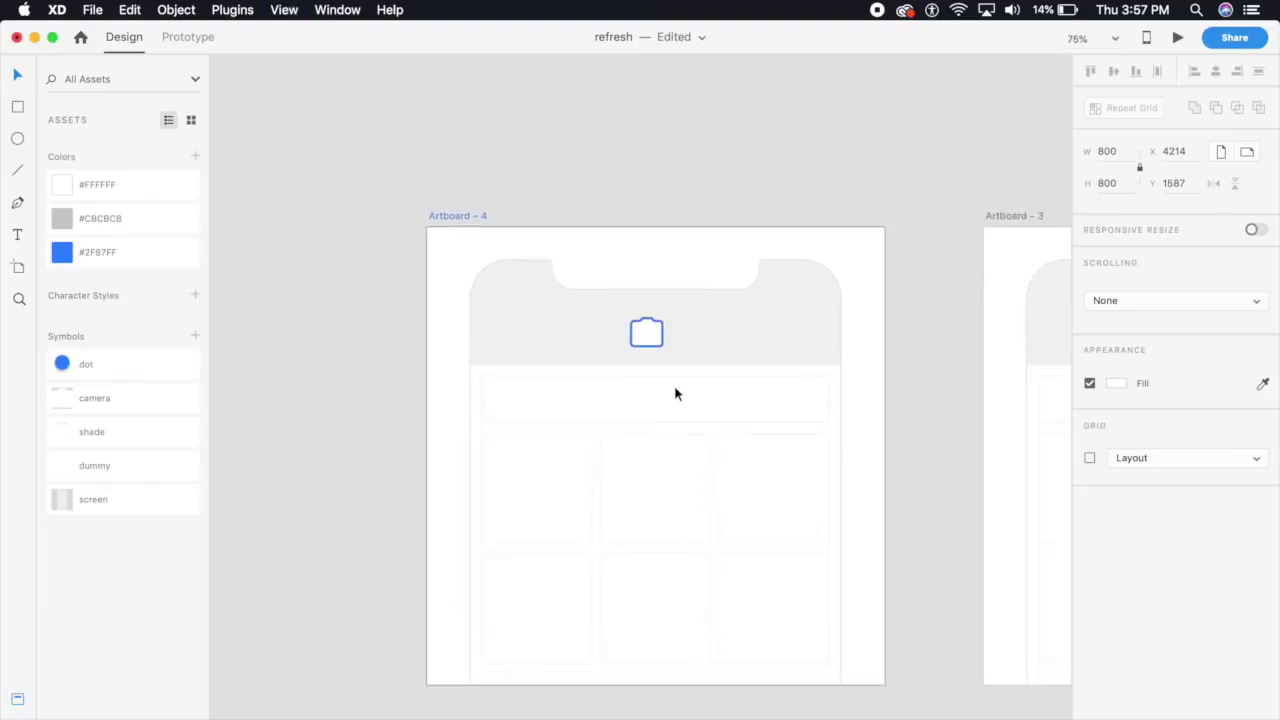
left_click_drag(634, 314, 630, 419)
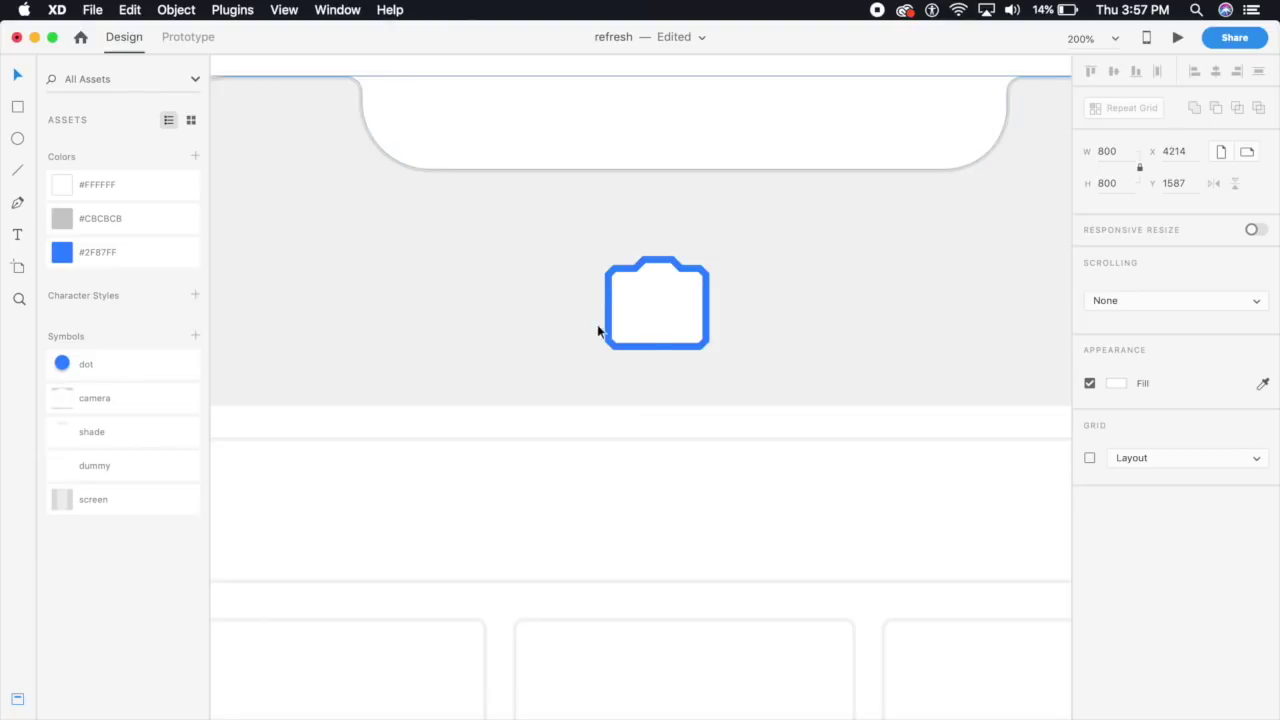
key("super+plus")
scroll(583, 411, "up", 2)
left_click_drag(591, 311, 567, 389)
left_click(564, 330)
double_click(564, 342)
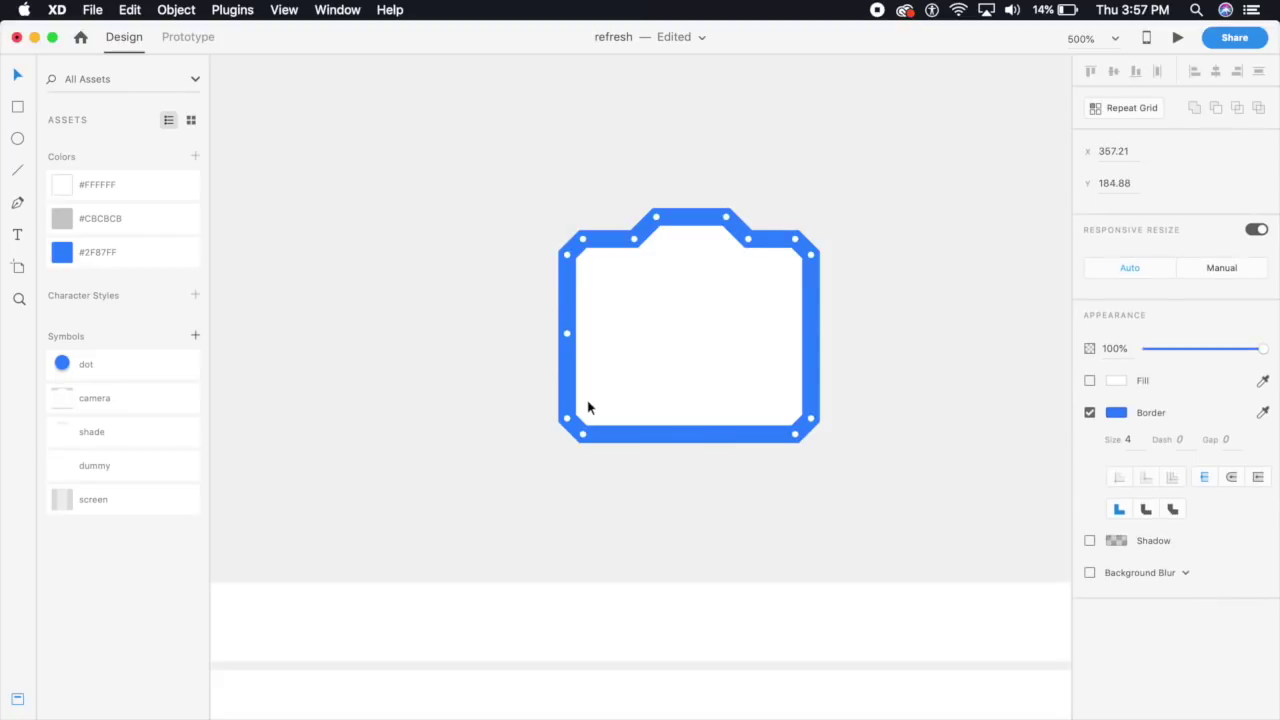
key("super+equal")
key("super+equal")
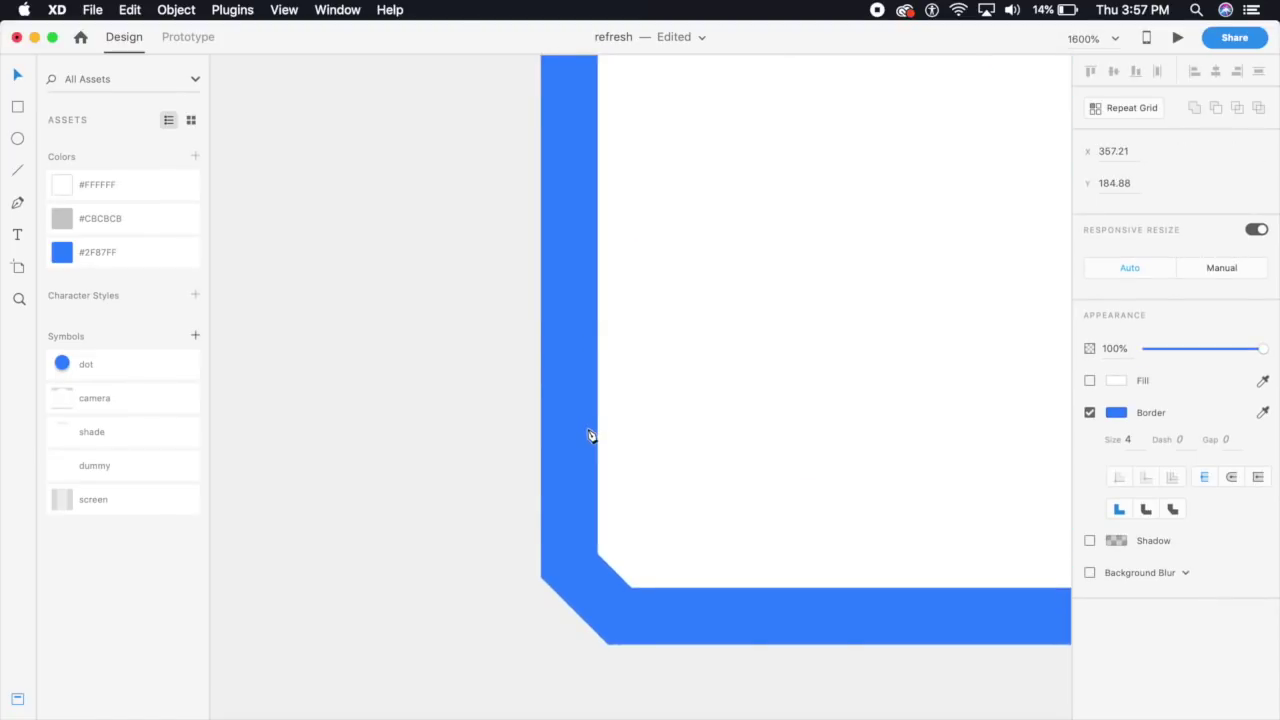
left_click_drag(606, 343, 575, 383)
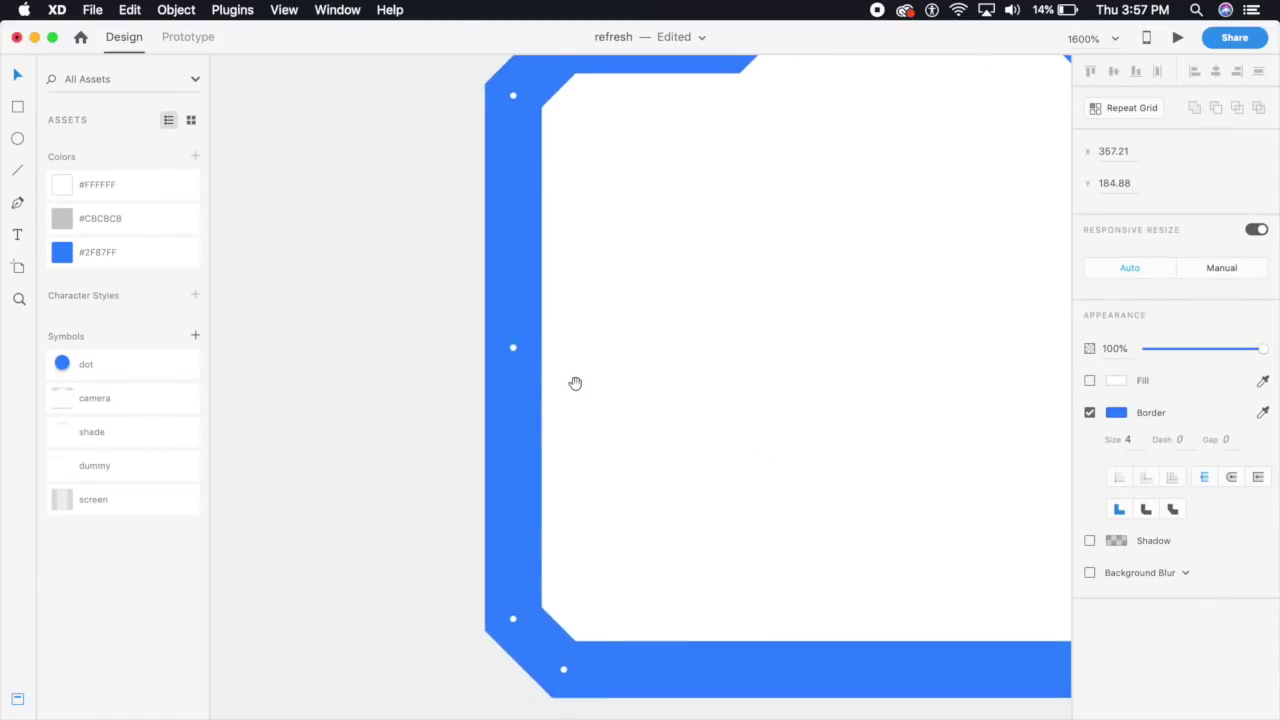
left_click_drag(512, 346, 563, 671)
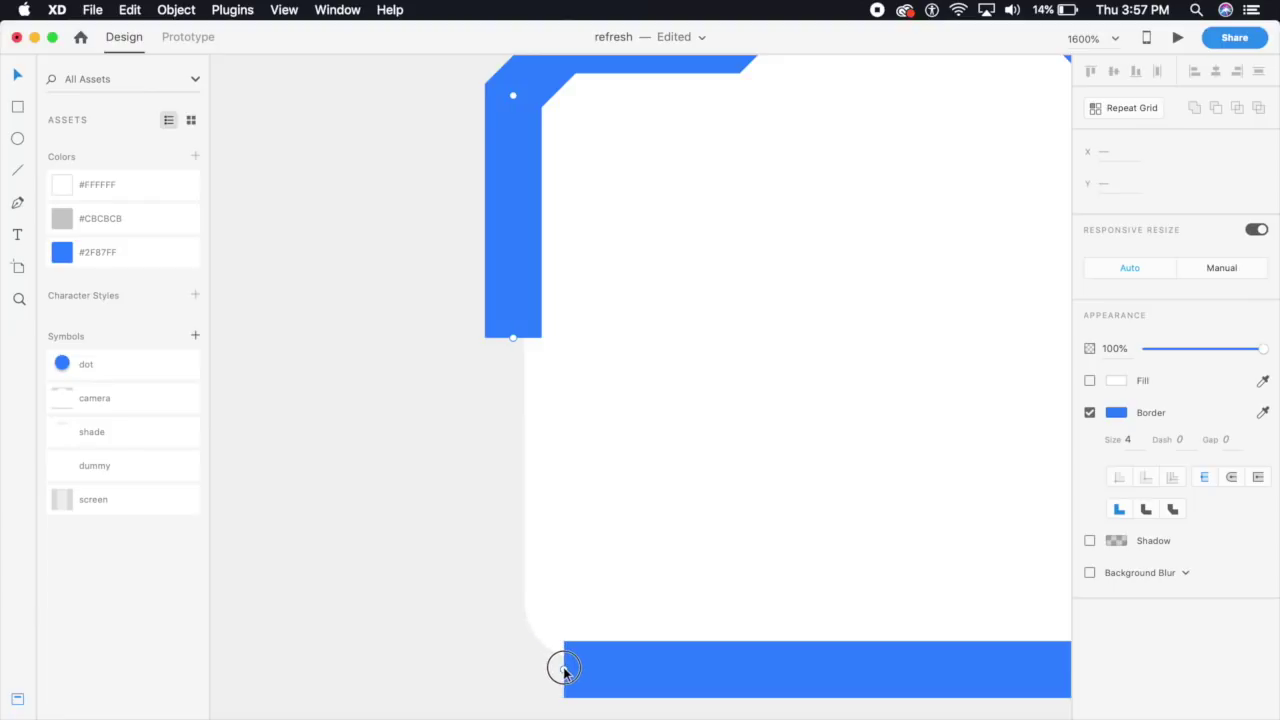
key("Escape")
scroll(500, 660, "down", 3)
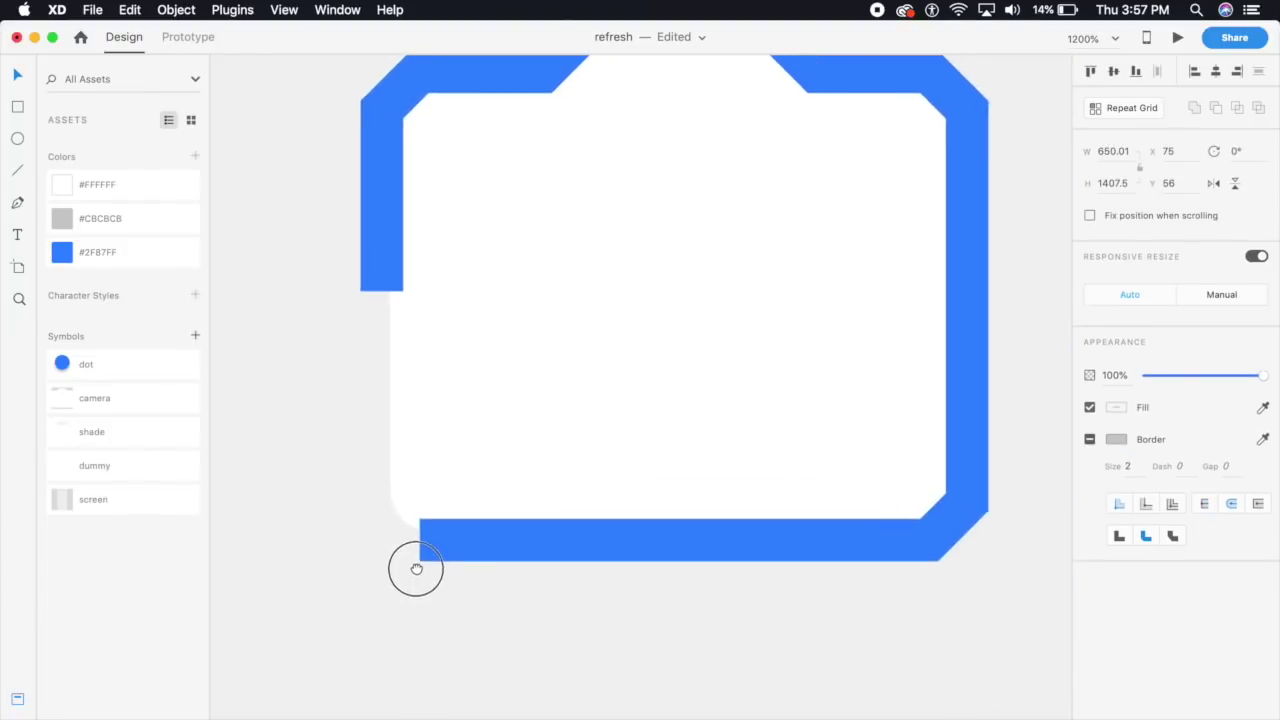
Step: Duplicate Artboard – 4 with its shortened blue outline as Artboard – 5, placed on its left side
double_click(428, 542)
key("super+minus")
key("super+minus")
key("super+minus")
key("super+minus")
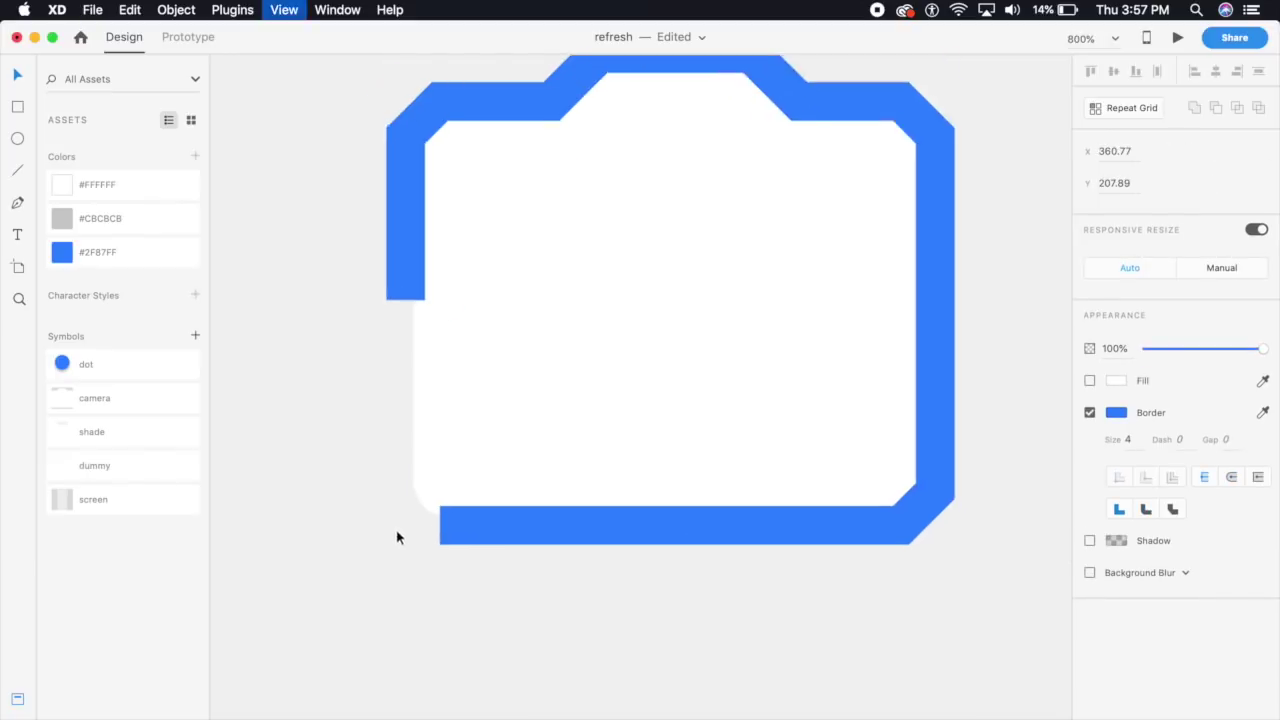
key("super+minus")
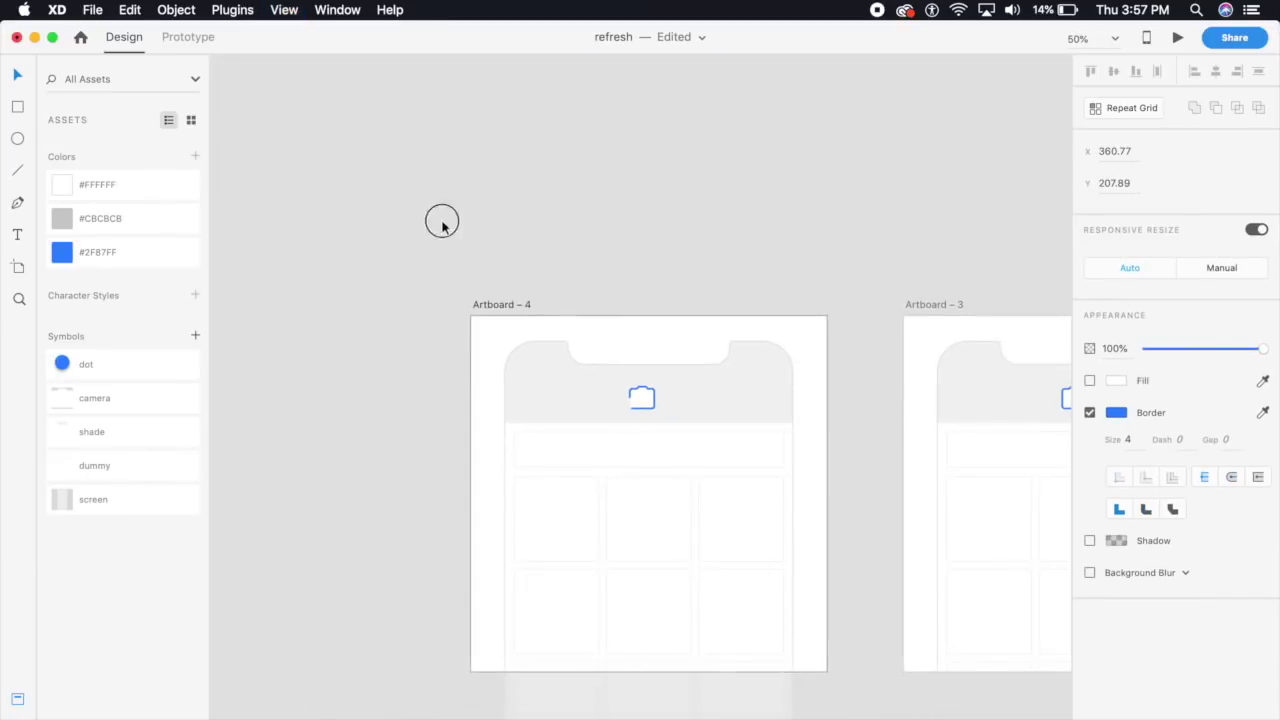
key("Escape")
left_click(506, 305)
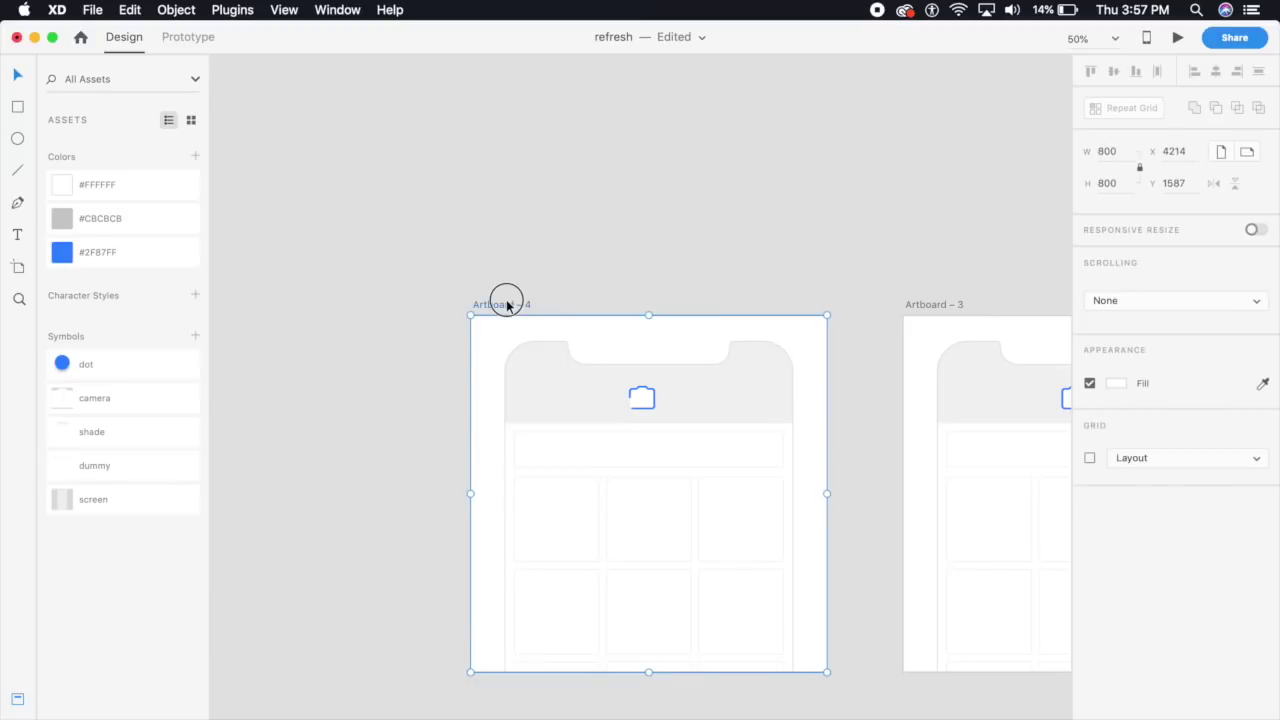
left_click_drag(505, 305, 138, 300)
Step: Delete the bottom edge and lower-right corner segment from the blue camera outline on Artboard – 5
left_click_drag(364, 275, 786, 197)
key("super+plus")
key("super+plus")
left_click_drag(685, 320, 406, 456)
key("super+plus")
key("super+plus")
key("super+plus")
left_click_drag(508, 440, 975, 315)
key("super+plus")
left_click_drag(661, 310, 645, 395)
double_click(628, 329)
key("super+plus")
key("super+plus")
key("super+plus")
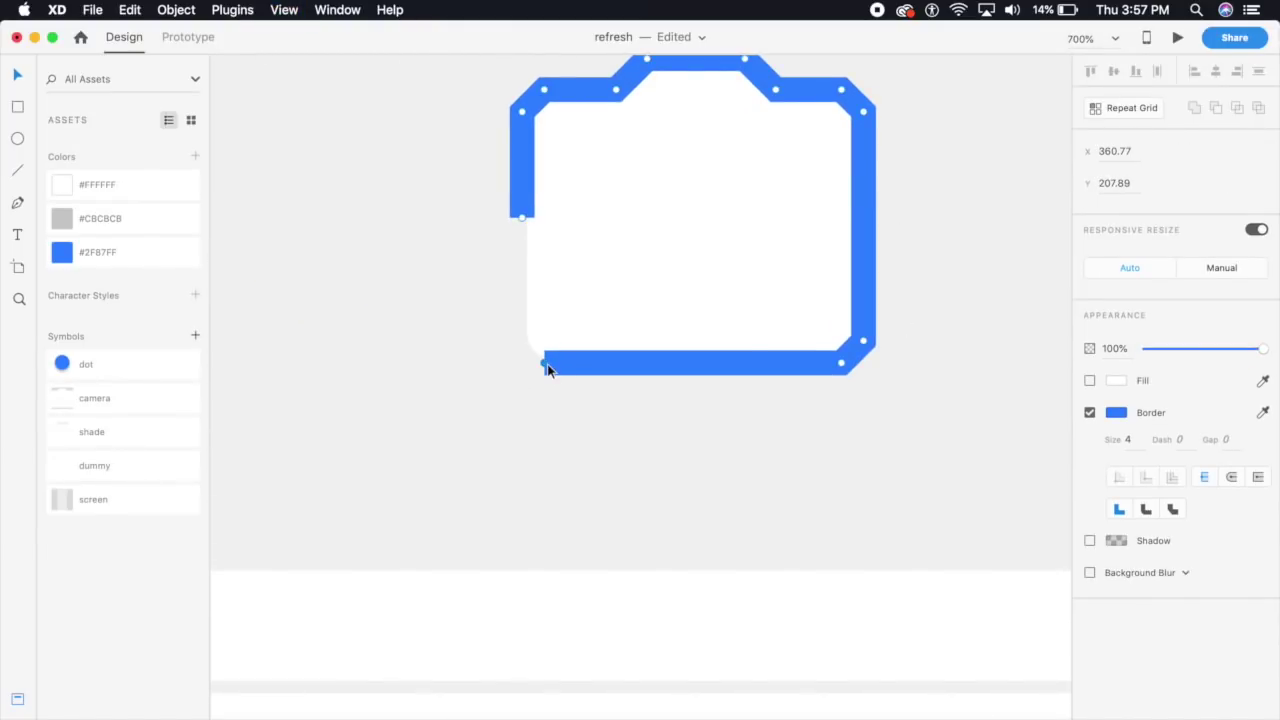
left_click_drag(510, 363, 842, 367)
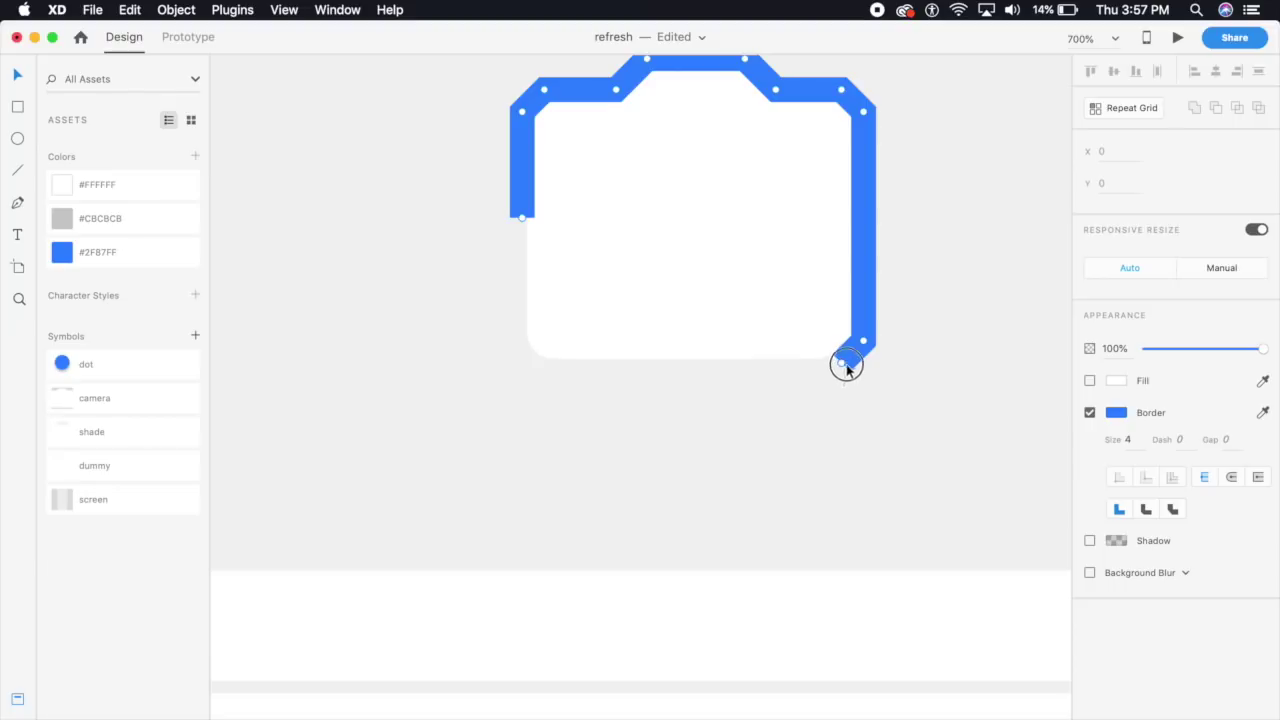
left_click_drag(840, 367, 865, 342)
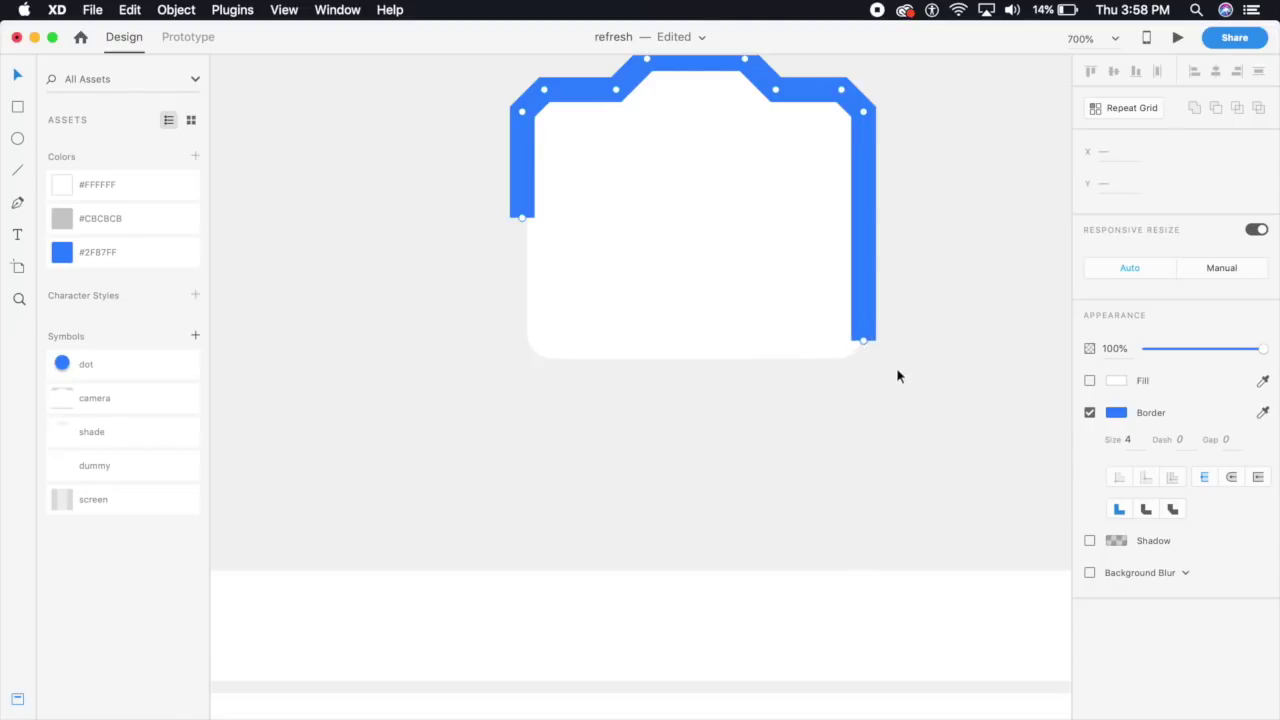
Step: Duplicate Artboard – 5 as Artboard – 6 beside it, undoing any accidental move of the original artboard
left_click(889, 393)
key("super+minus")
key("super+minus")
key("super+minus")
key("super+minus")
key("super+minus")
key("super+minus")
key("super+minus")
key("super+minus")
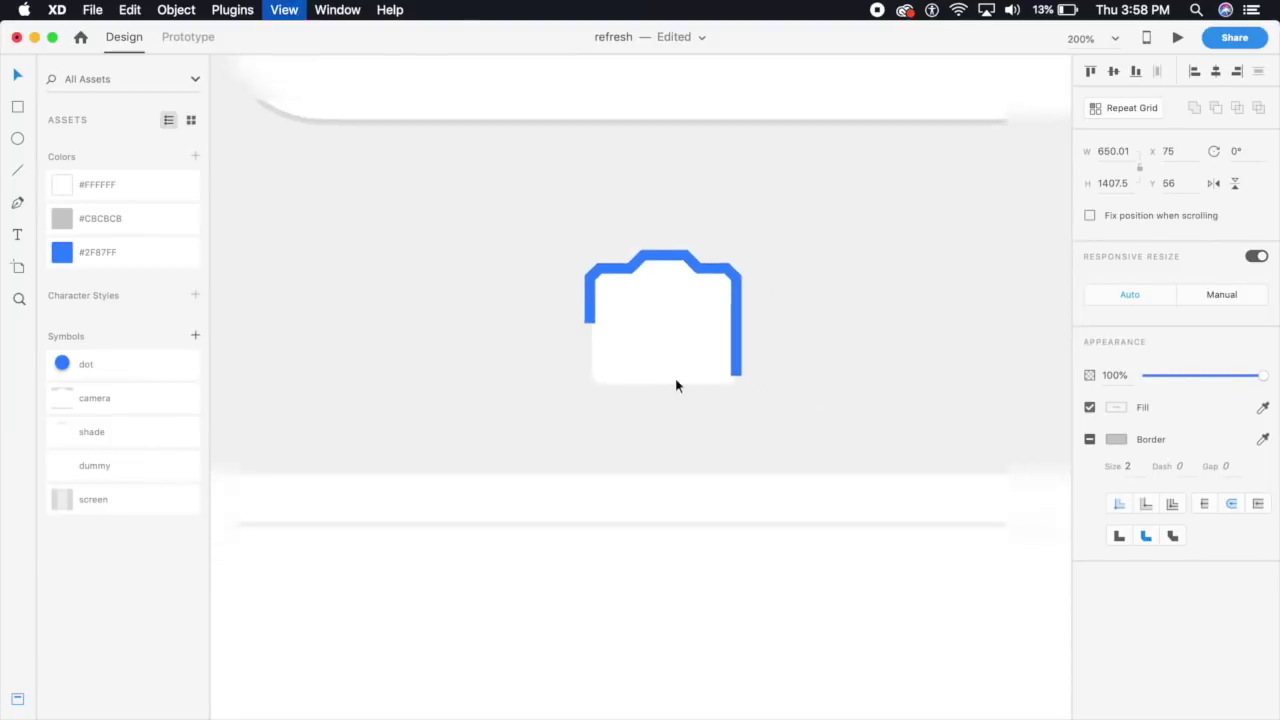
key("super+minus")
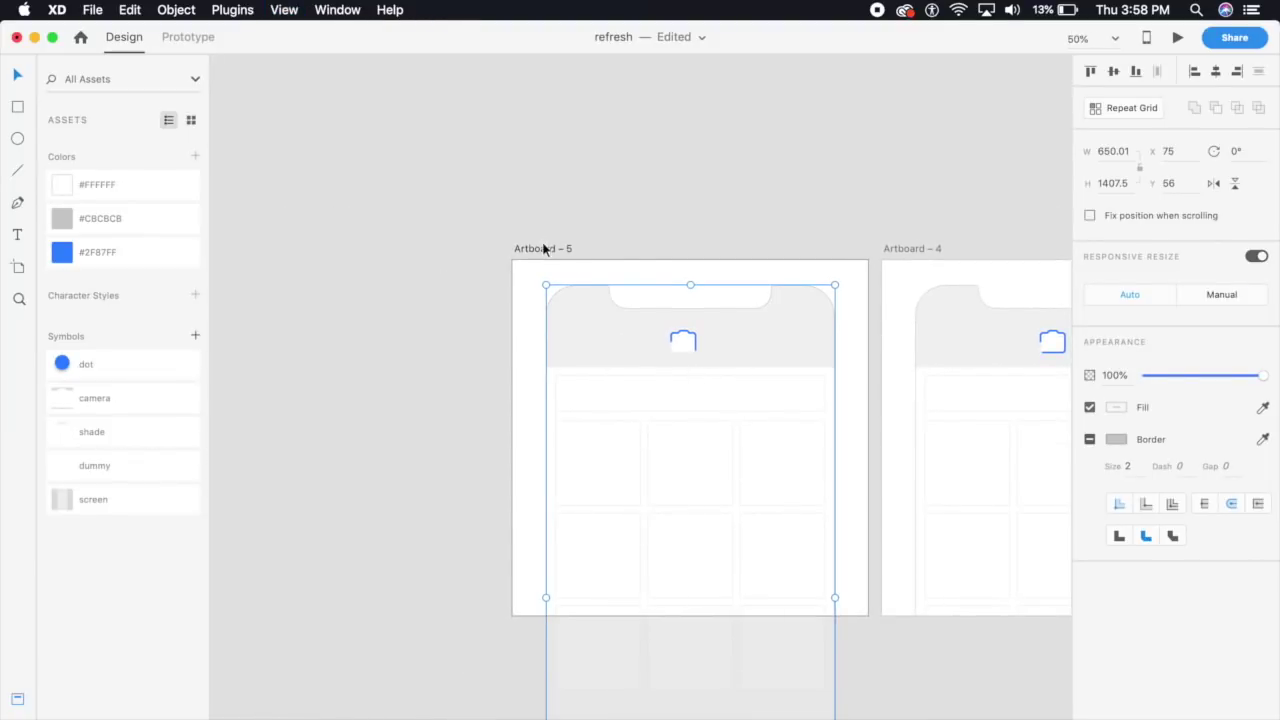
left_click_drag(545, 248, 180, 246)
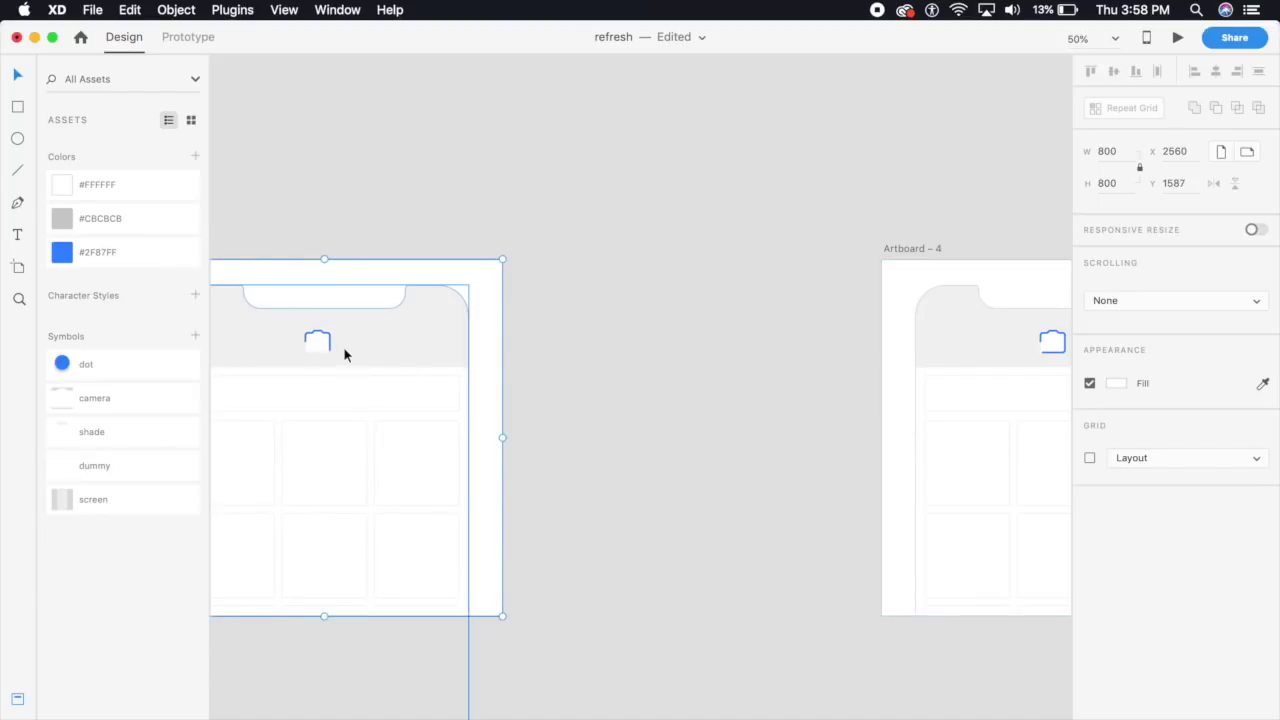
key("super+z")
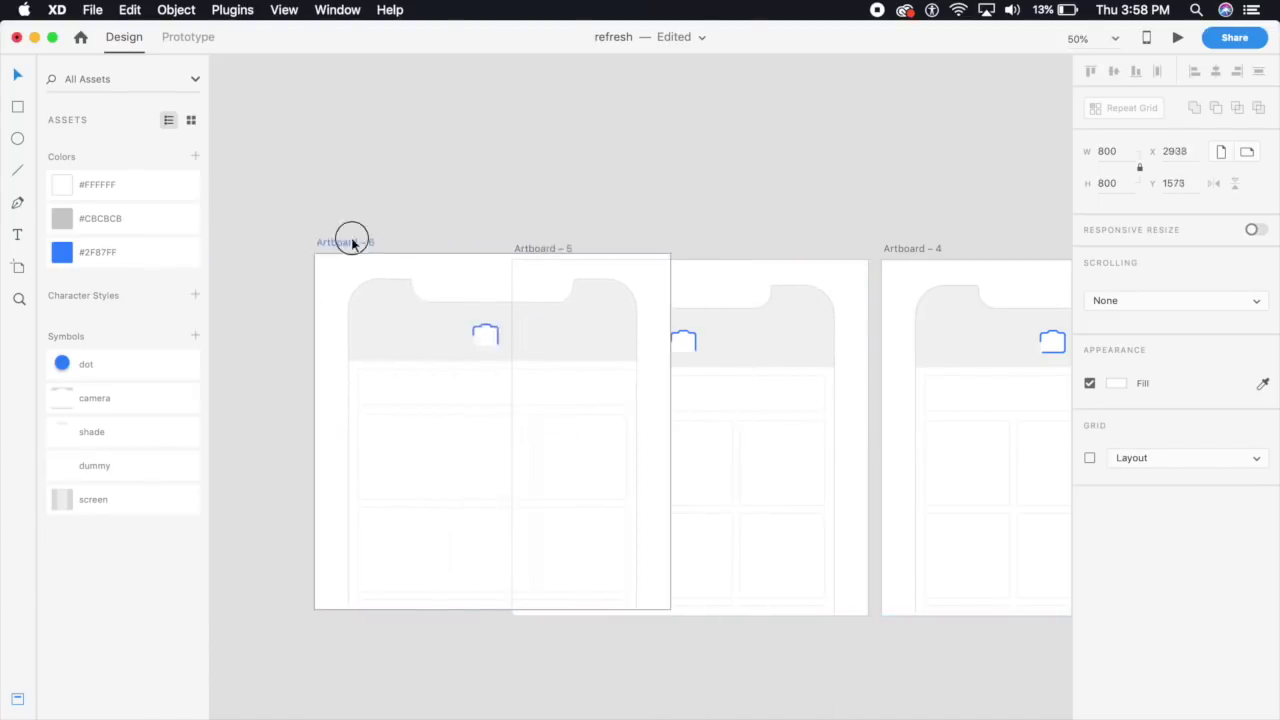
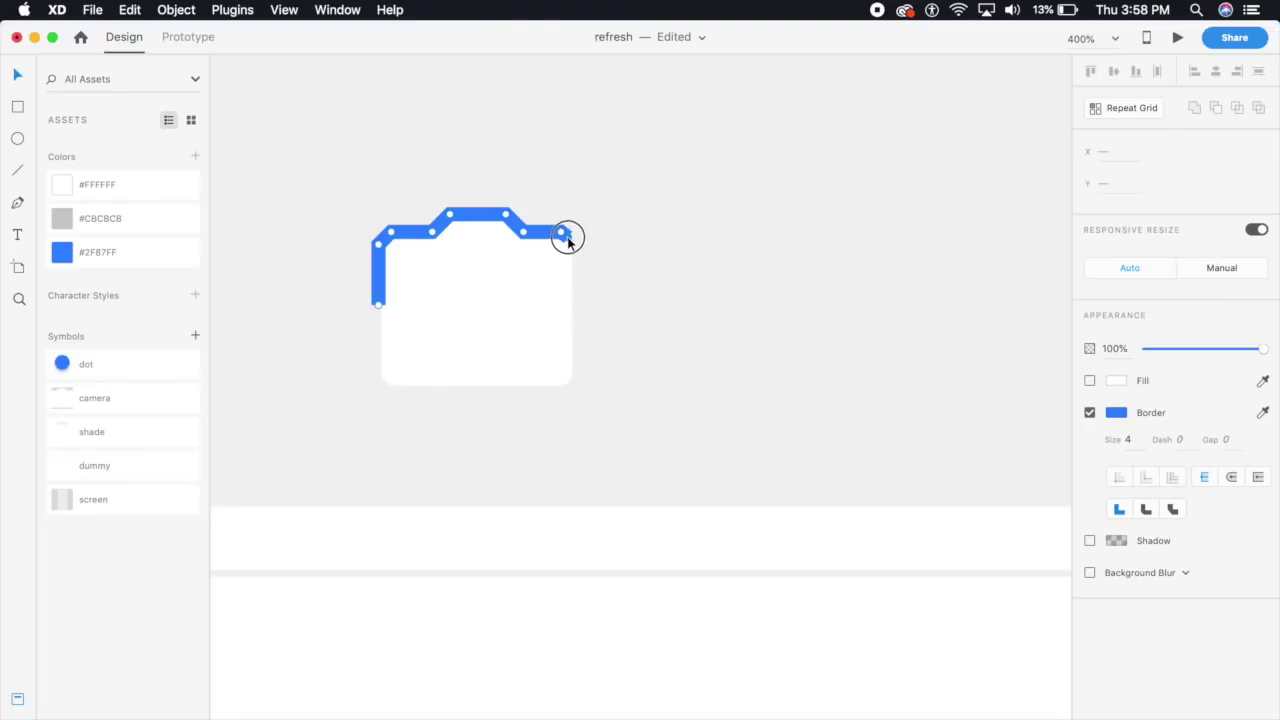
Step: Duplicate Artboard – 6 with its further shortened outline as Artboard – 7 on its left side
scroll(703, 246, "down", 10)
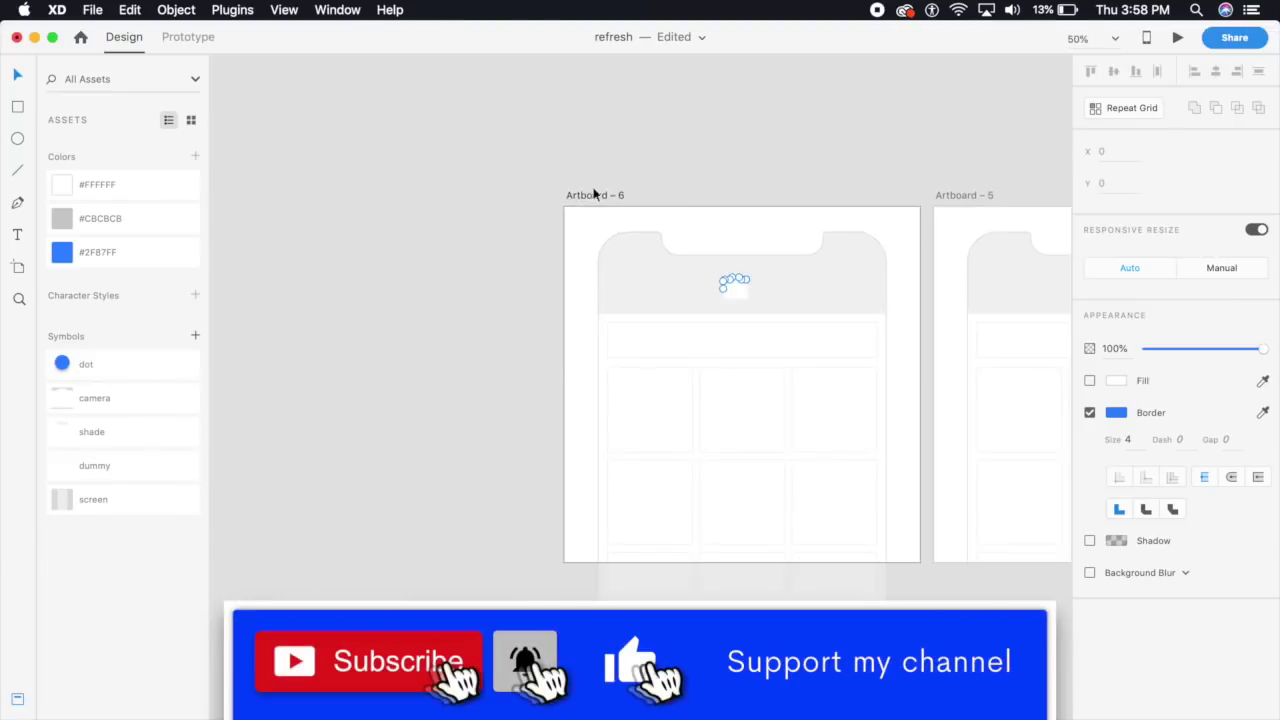
left_click(424, 194)
left_click_drag(502, 359, 574, 340)
key("super+z")
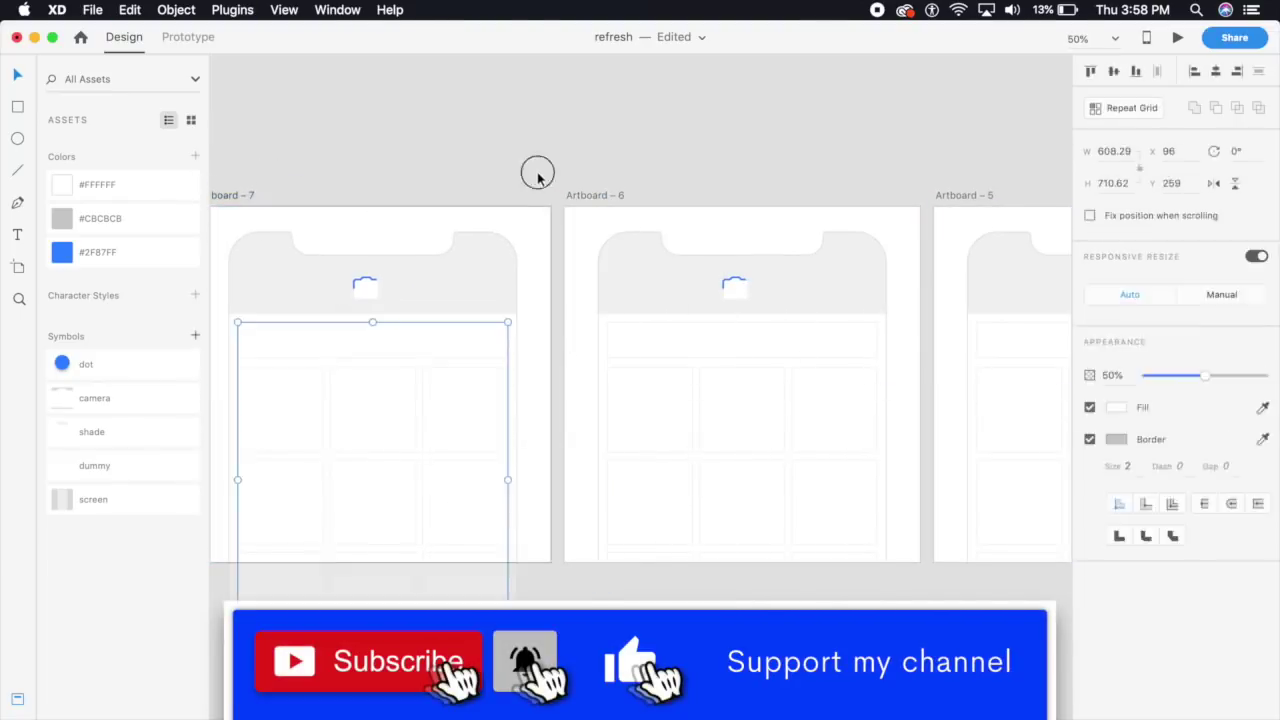
Step: Delete the blue outline's points on Artboard – 7 back to the camera's left shoulder, removing the raised top section
left_click(544, 180)
scroll(703, 457, "up", 6)
double_click(532, 313)
left_click_drag(536, 312, 508, 314)
left_click(507, 315)
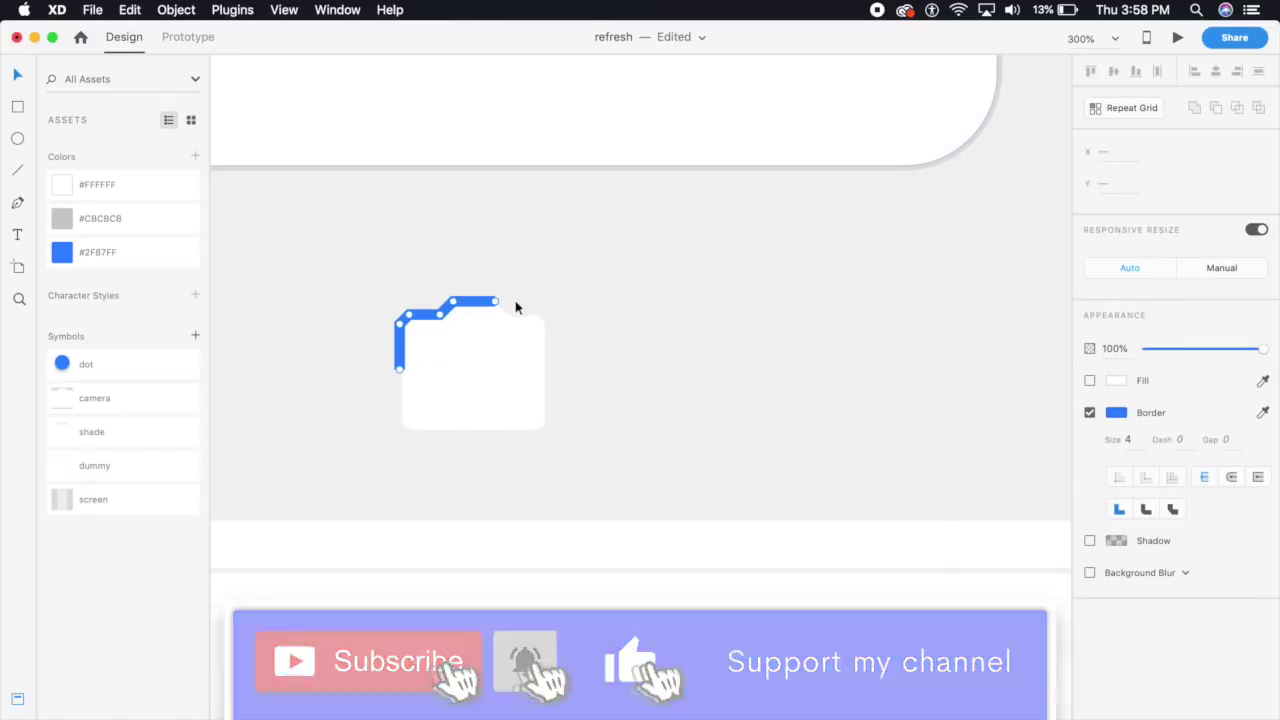
key("BackSpace")
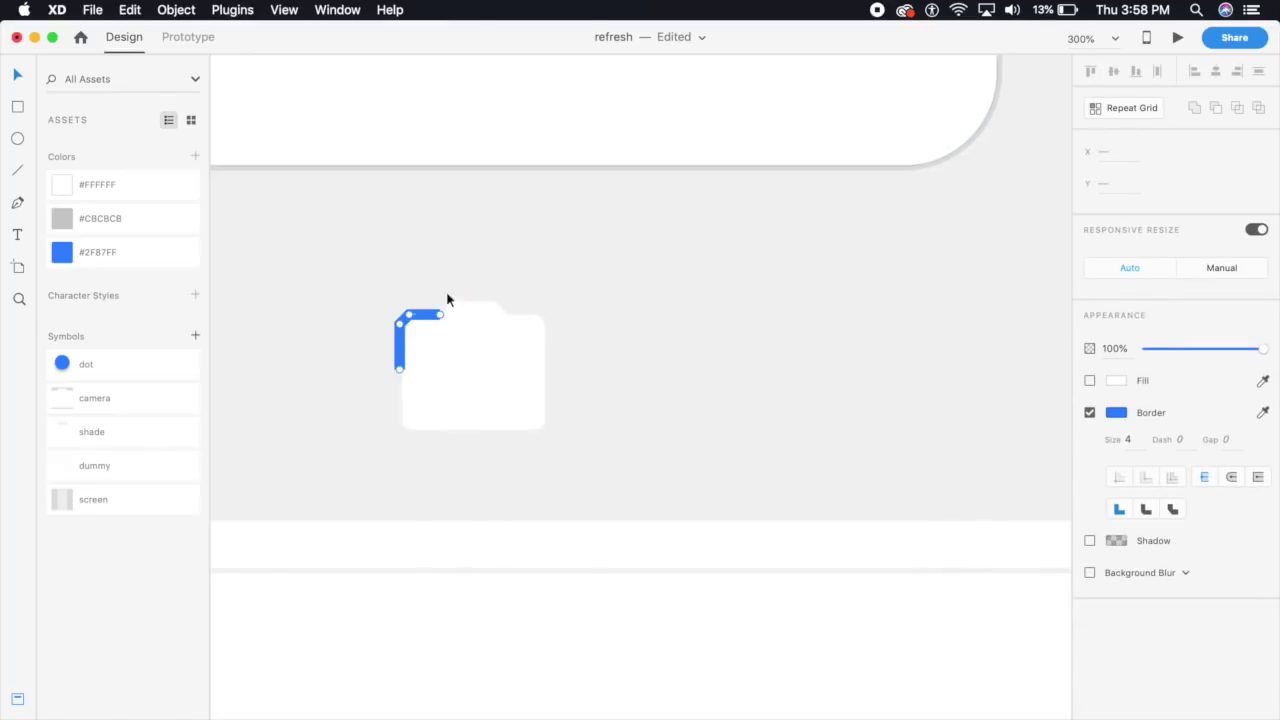
Step: Duplicate Artboard – 7 as Artboard – 8 and place the copy below the existing row of artboards
scroll(590, 385, "down", 6)
scroll(551, 280, "left", 3)
left_click_drag(623, 234, 296, 54)
scroll(525, 406, "up", 4)
scroll(525, 406, "down", 4)
left_click_drag(429, 137, 475, 498)
scroll(487, 488, "up", 6)
scroll(560, 510, "down", 4)
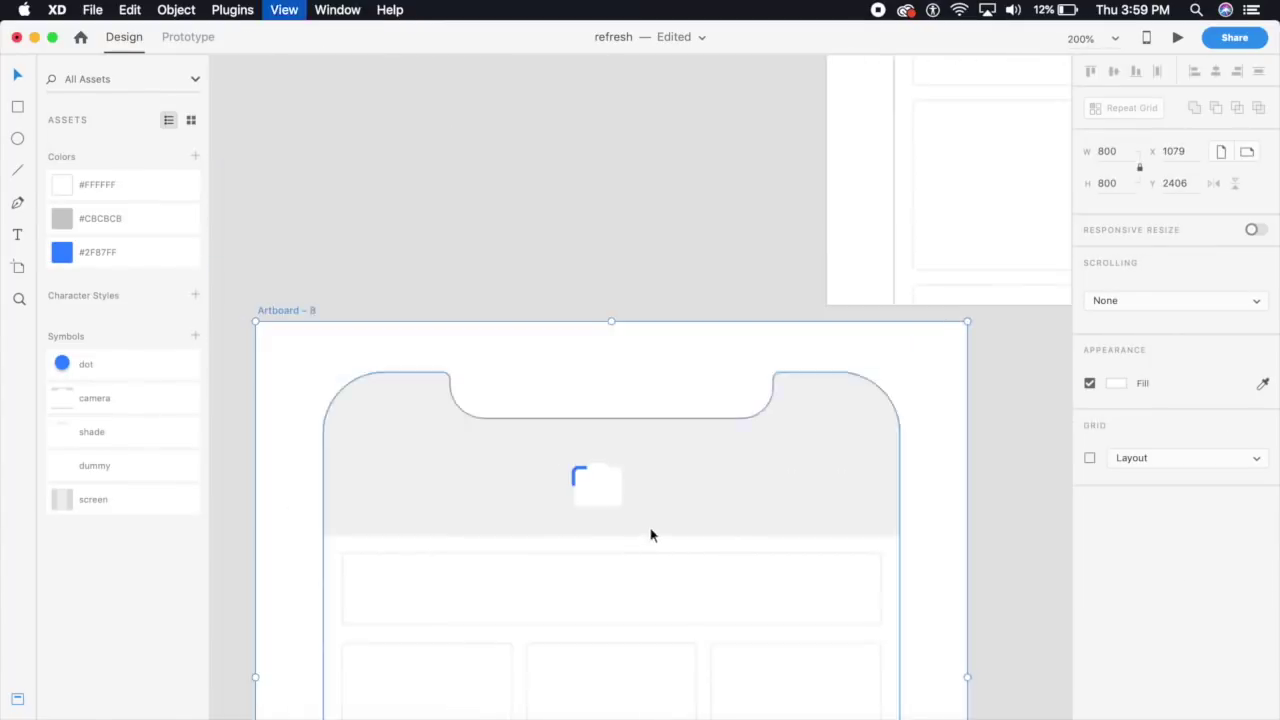
Step: Shorten the blue outline on Artboard – 8 to a tiny vertical stub midway along the camera's left edge
scroll(650, 537, "up", 5)
left_click(600, 322)
double_click(627, 329)
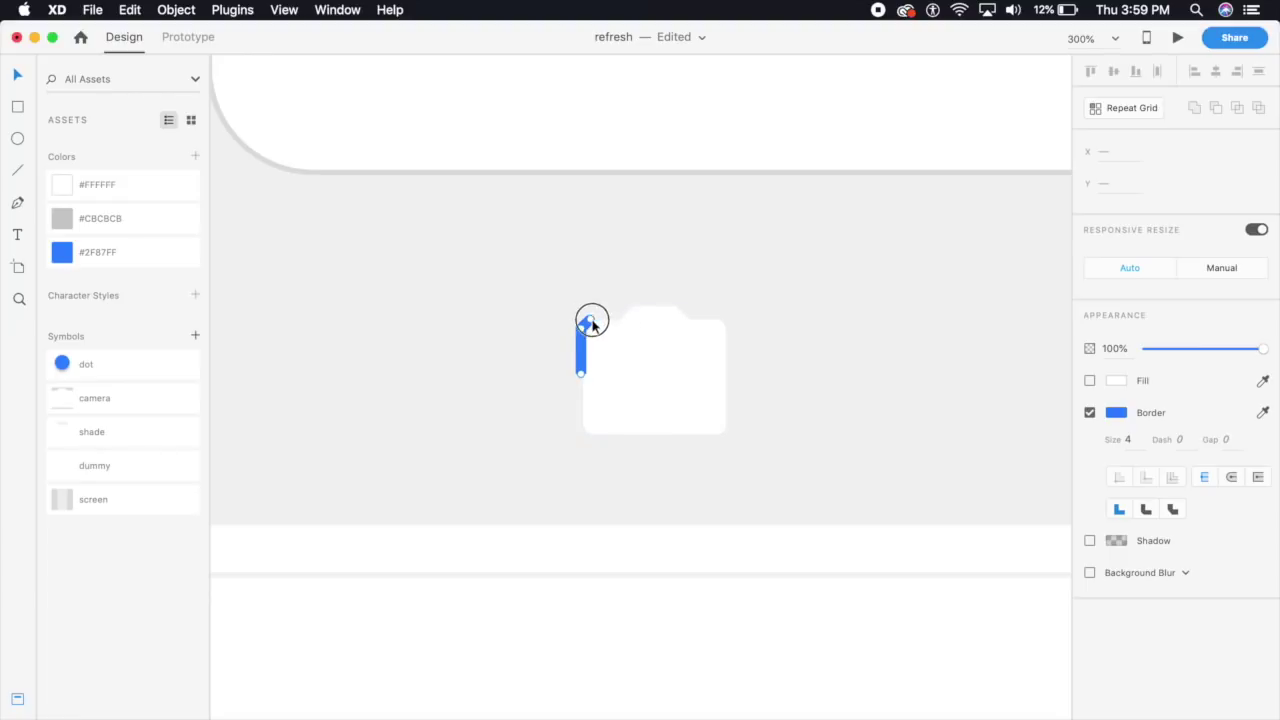
left_click_drag(560, 309, 583, 362)
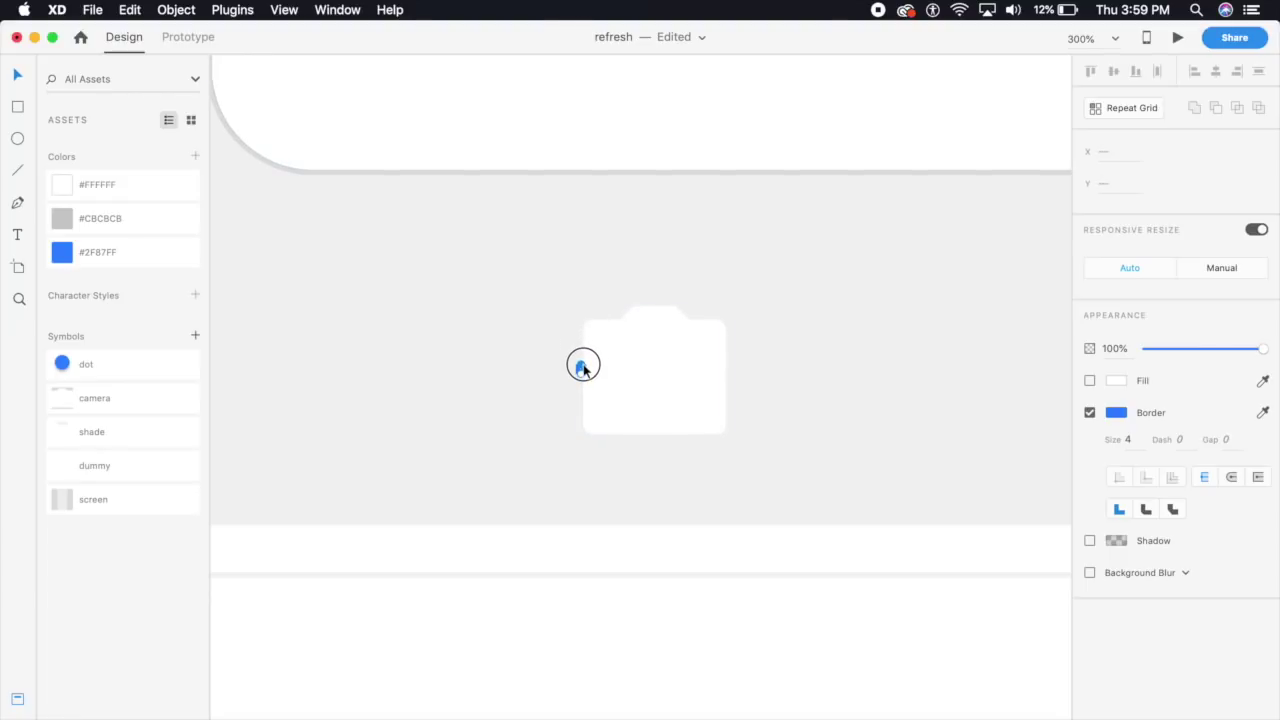
Step: Duplicate Artboard – 8 as Artboard – 9, placing the copy on its left side at X 289, Y 2480
key("super+minus")
key("super+minus")
key("super+minus")
key("super+minus")
left_click(695, 309)
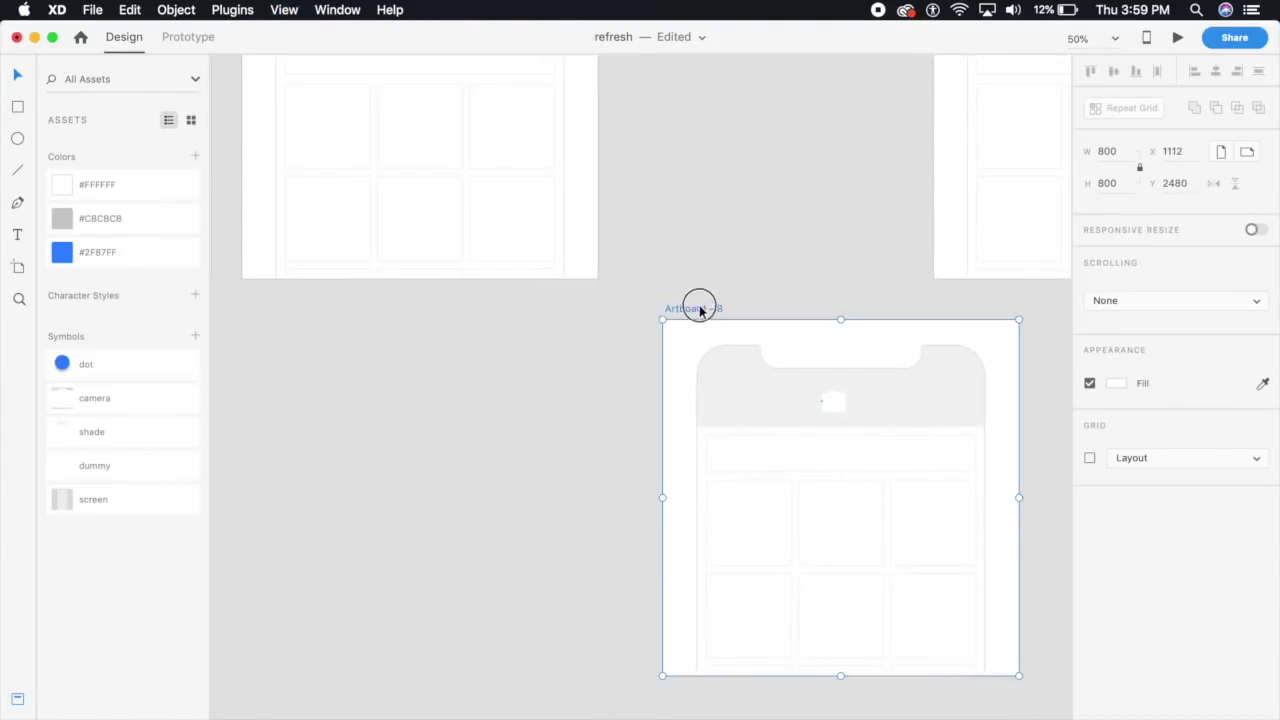
left_click_drag(699, 311, 338, 310)
Step: Turn the blue stub on Artboard – 9 into a horizontal line by moving its free endpoint to about X 338.63, Y 182.98
scroll(468, 401, "up", 8)
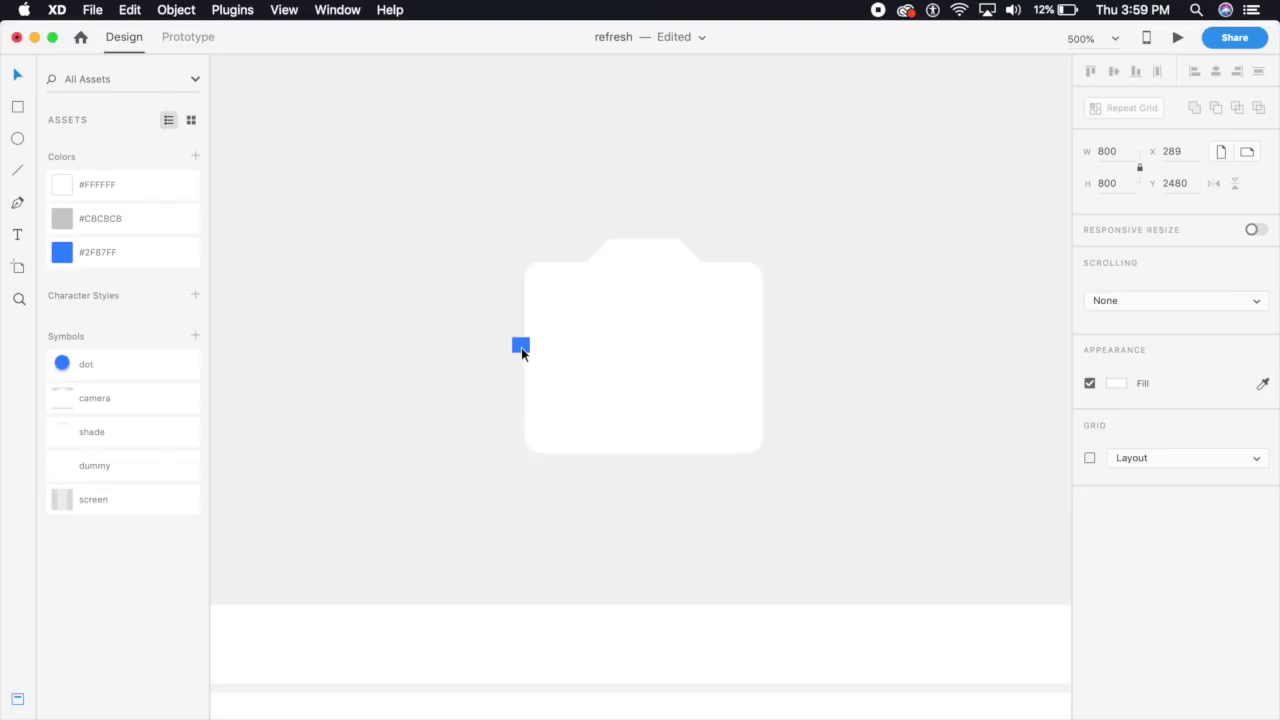
scroll(521, 352, "up", 4)
left_click(561, 389)
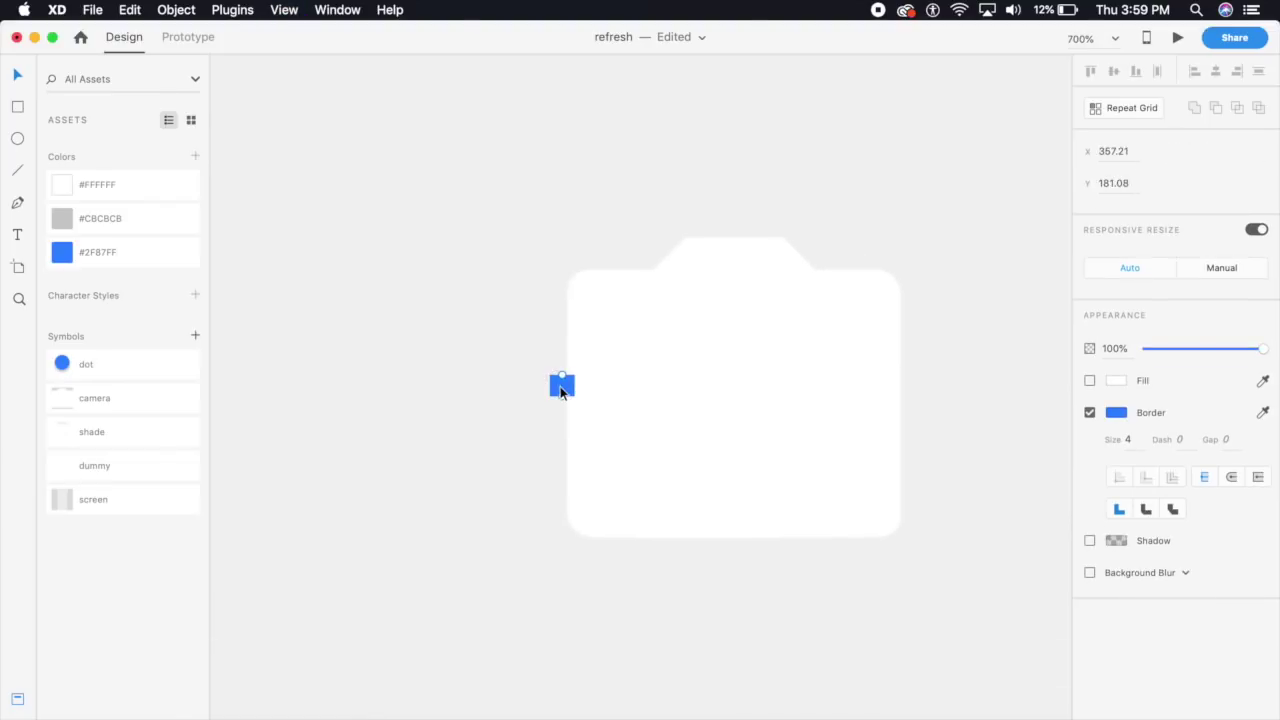
mouse_move(561, 400)
left_mouse_down()
mouse_move(523, 391)
mouse_move(549, 406)
left_mouse_up()
key("super+equal")
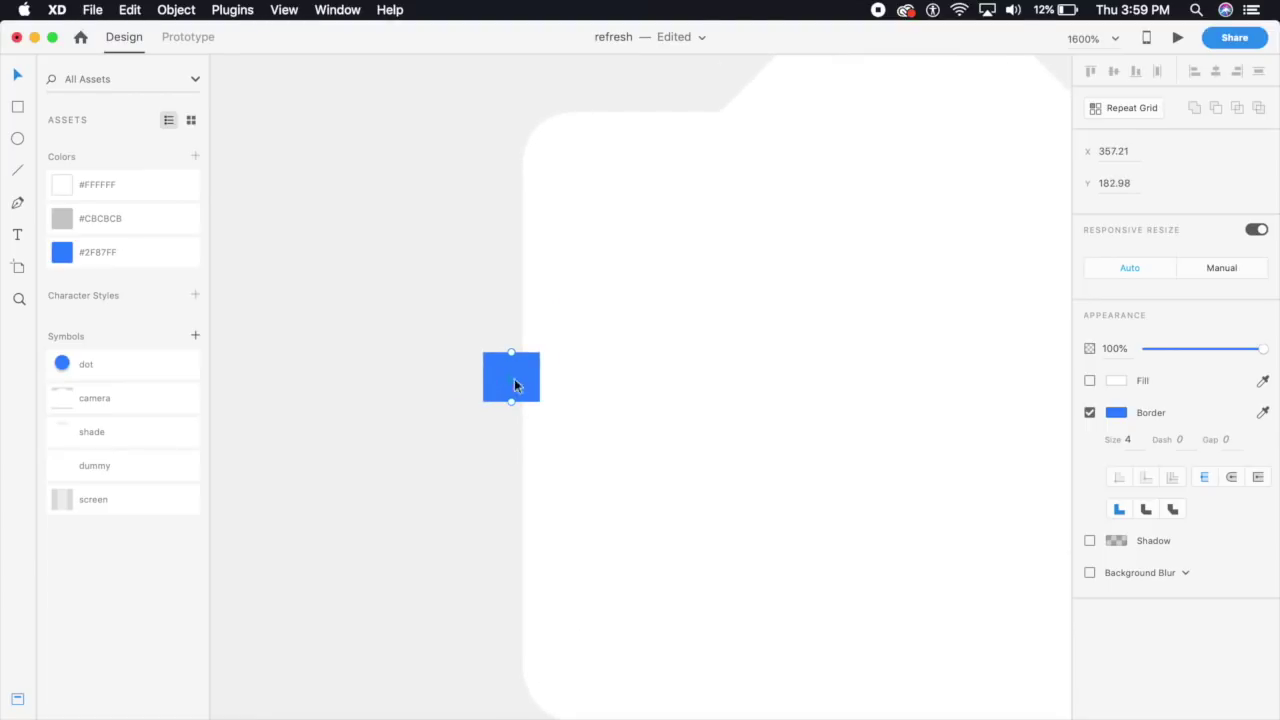
left_click_drag(475, 380, 529, 390)
left_click_drag(507, 380, 243, 394)
key("super+z")
left_click_drag(489, 434, 249, 380)
Step: Extend the blue line on Artboard – 9 to the phone's left edge at about X 74.71, Y 182.98, and leave path editing
key("super+minus")
key("super+minus")
key("super+minus")
key("super+minus")
key("super+minus")
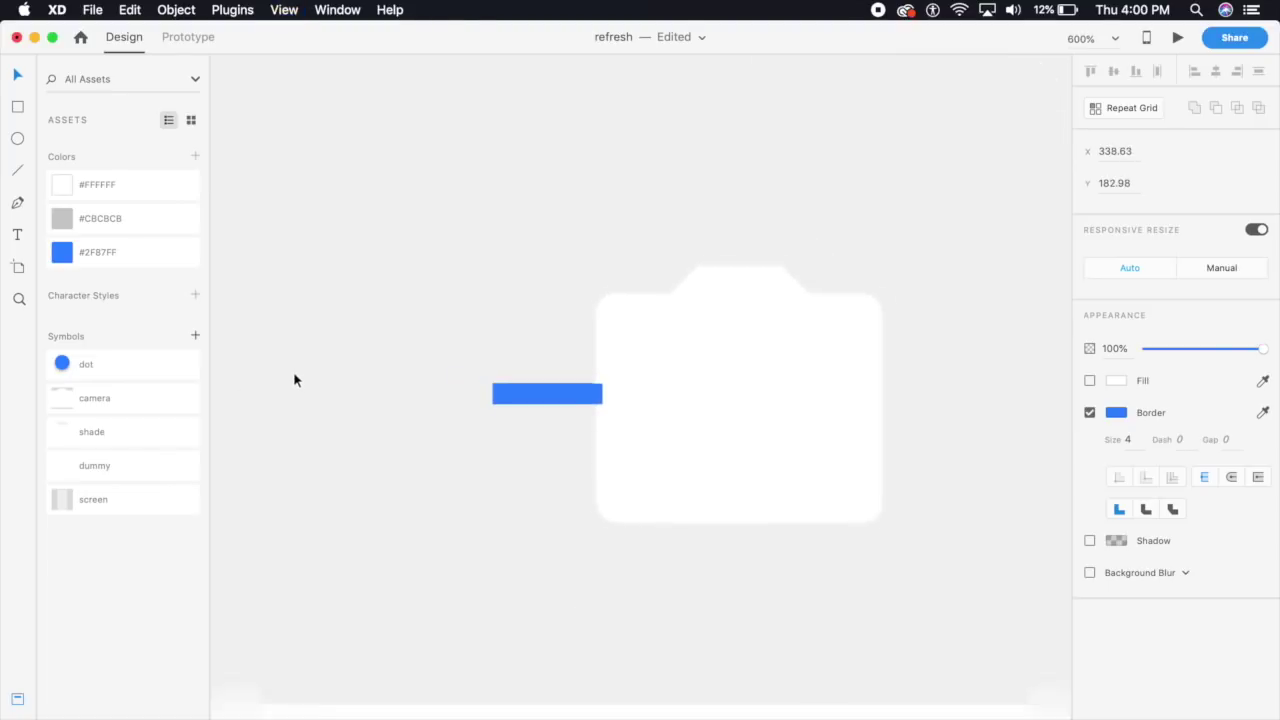
key("super+minus")
key("super+minus")
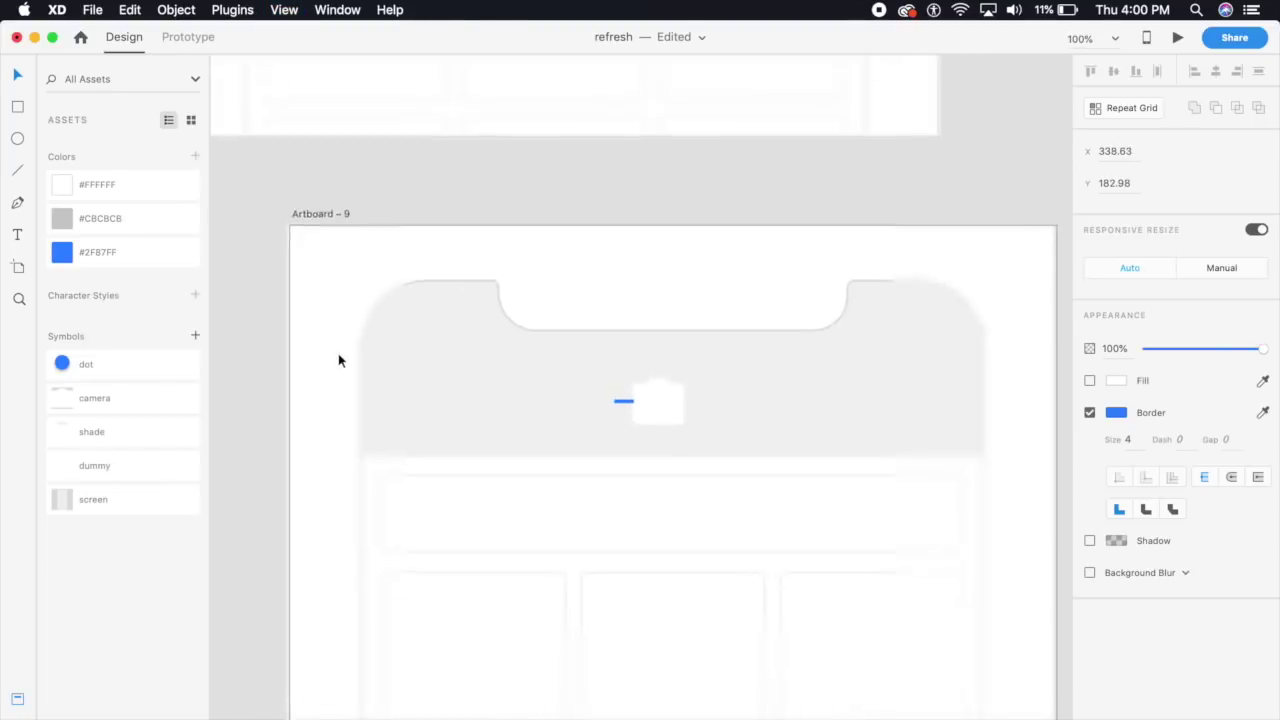
left_click_drag(614, 403, 387, 408)
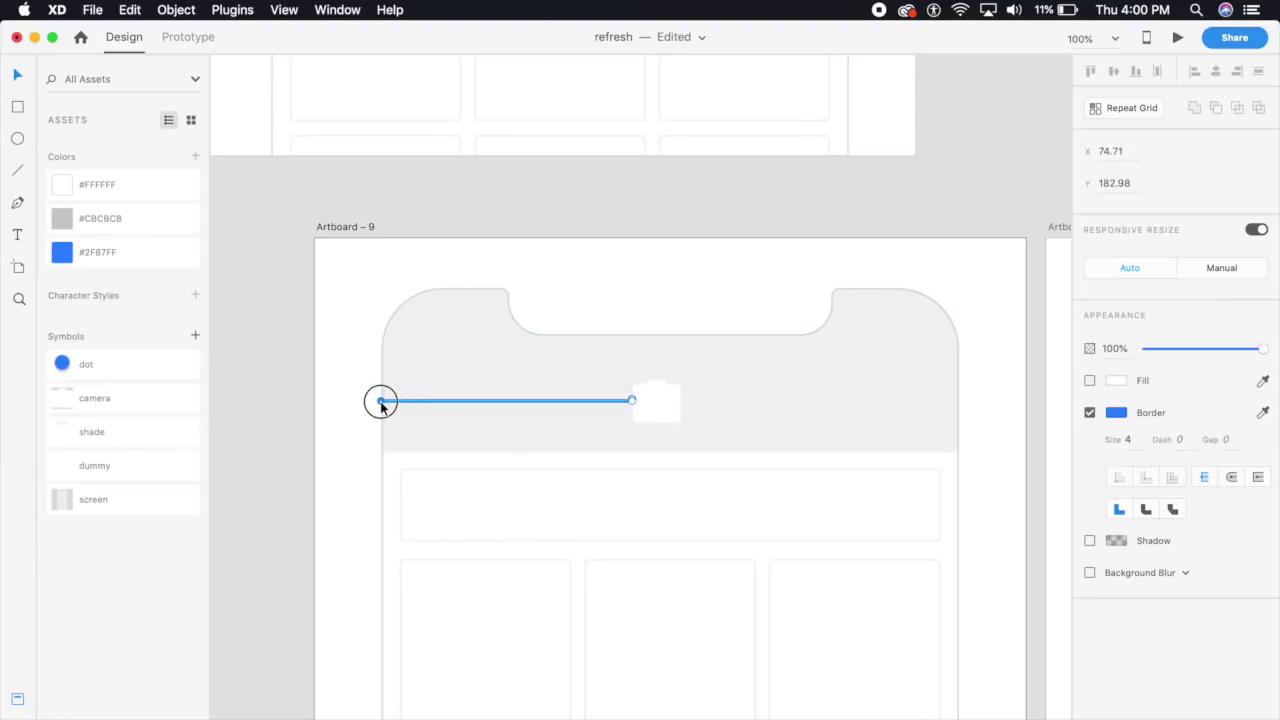
key("super+minus")
left_click_drag(671, 285, 465, 391)
left_click(607, 385)
left_click_drag(671, 458, 848, 339)
left_click(659, 262)
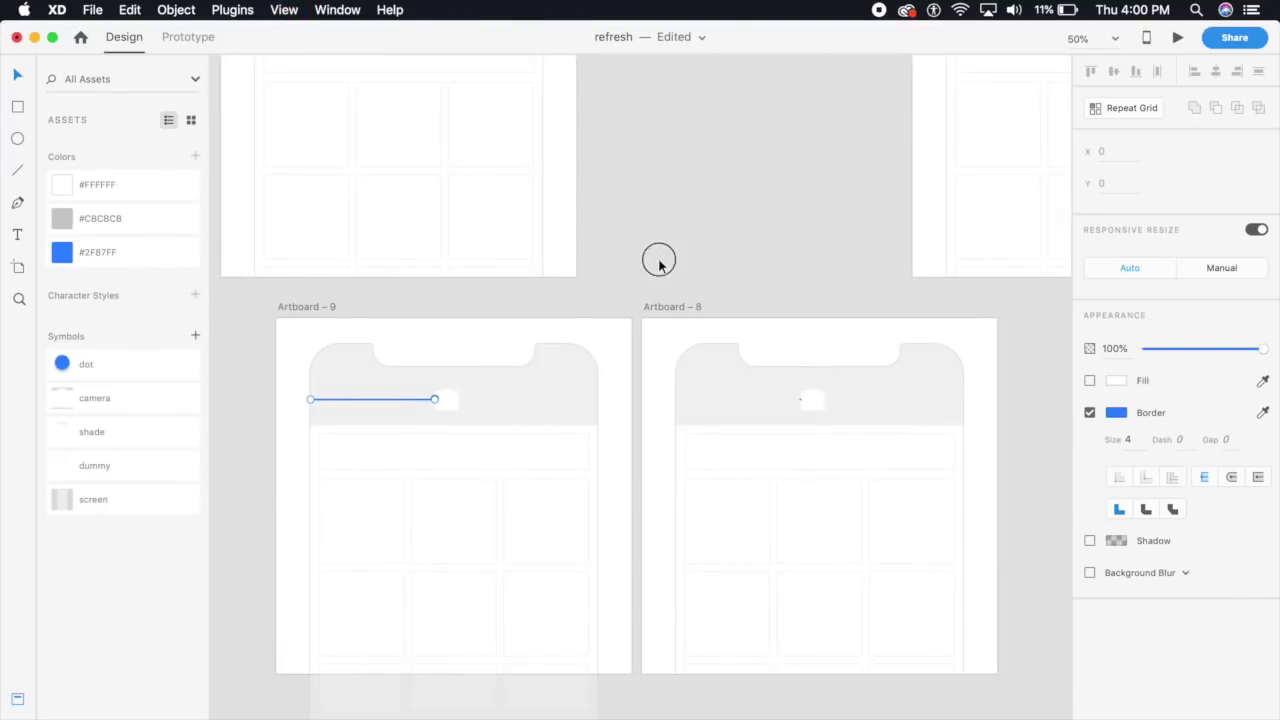
Step: Place an instance of the dot symbol above the camera icon on Artboard – 8, at about X 295, Y 109
left_click(659, 261)
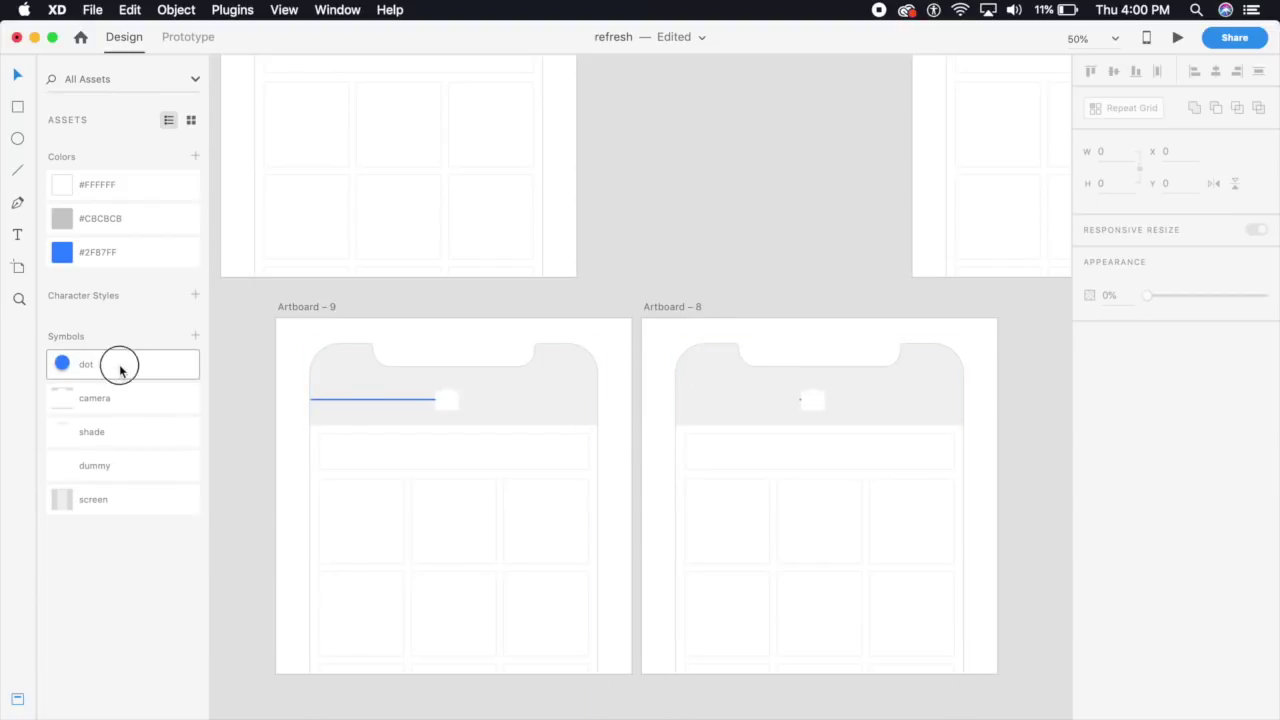
left_click_drag(120, 369, 780, 374)
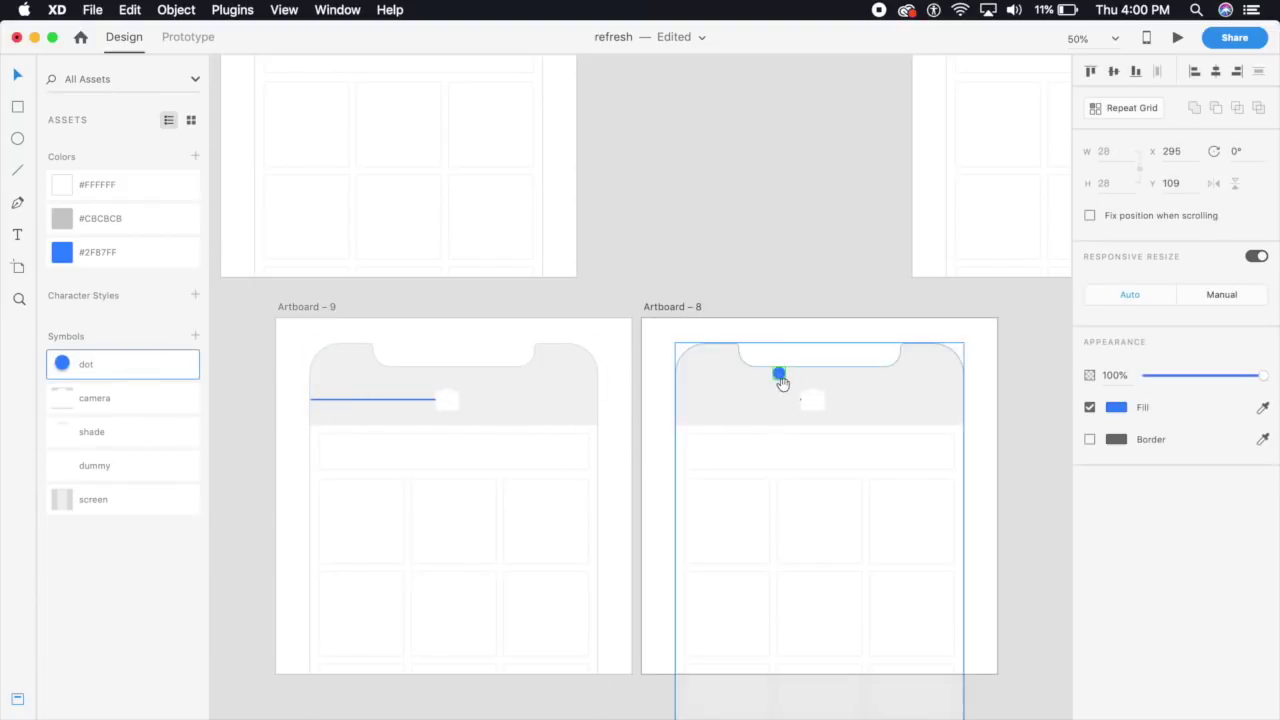
Step: Ungroup the dot symbol on Artboard – 8 and centre the dot on the camera icon at X 371, Y 171
scroll(784, 393, "right", 4)
right_click(593, 387)
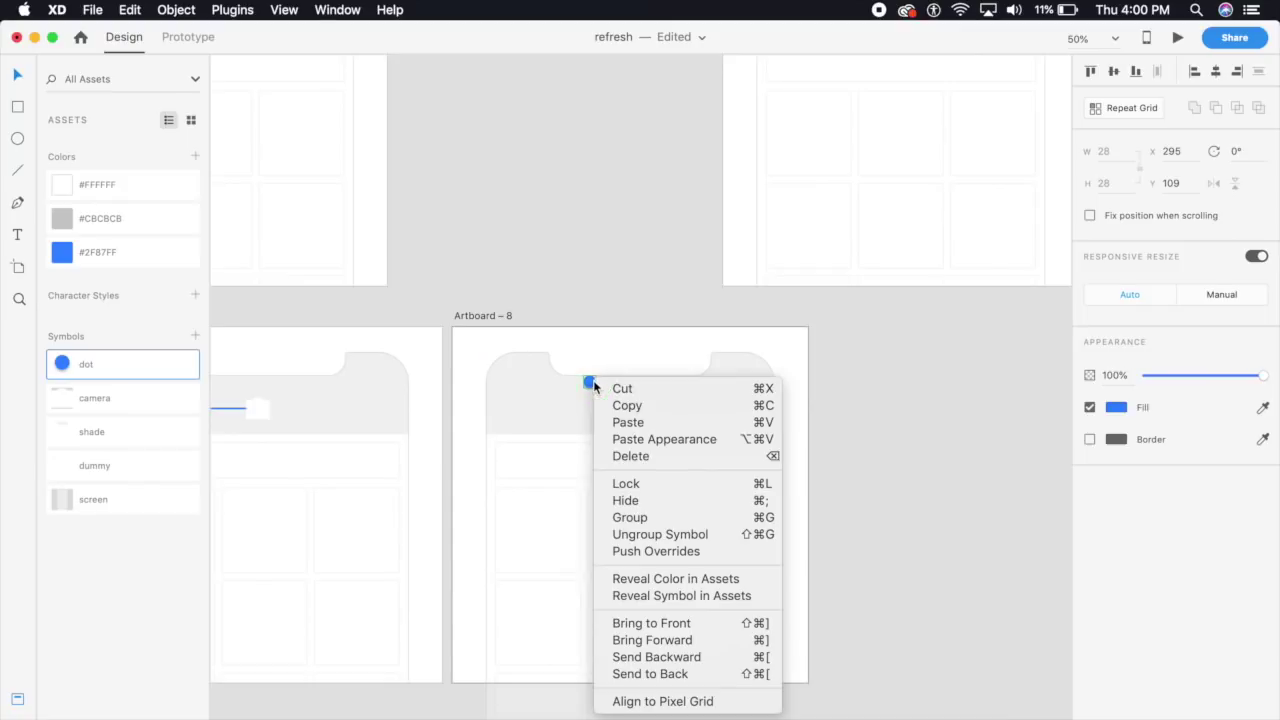
left_click(676, 535)
scroll(577, 412, "up", 5)
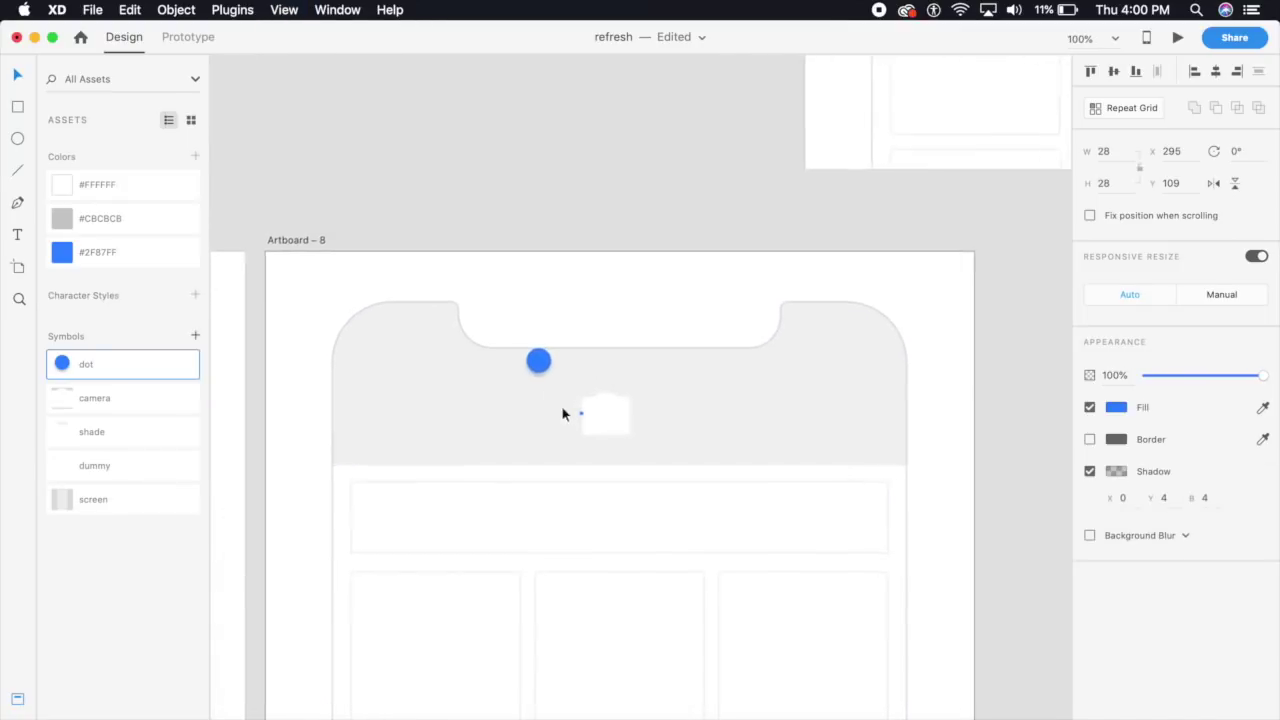
left_click_drag(535, 367, 550, 440)
scroll(604, 419, "up", 5)
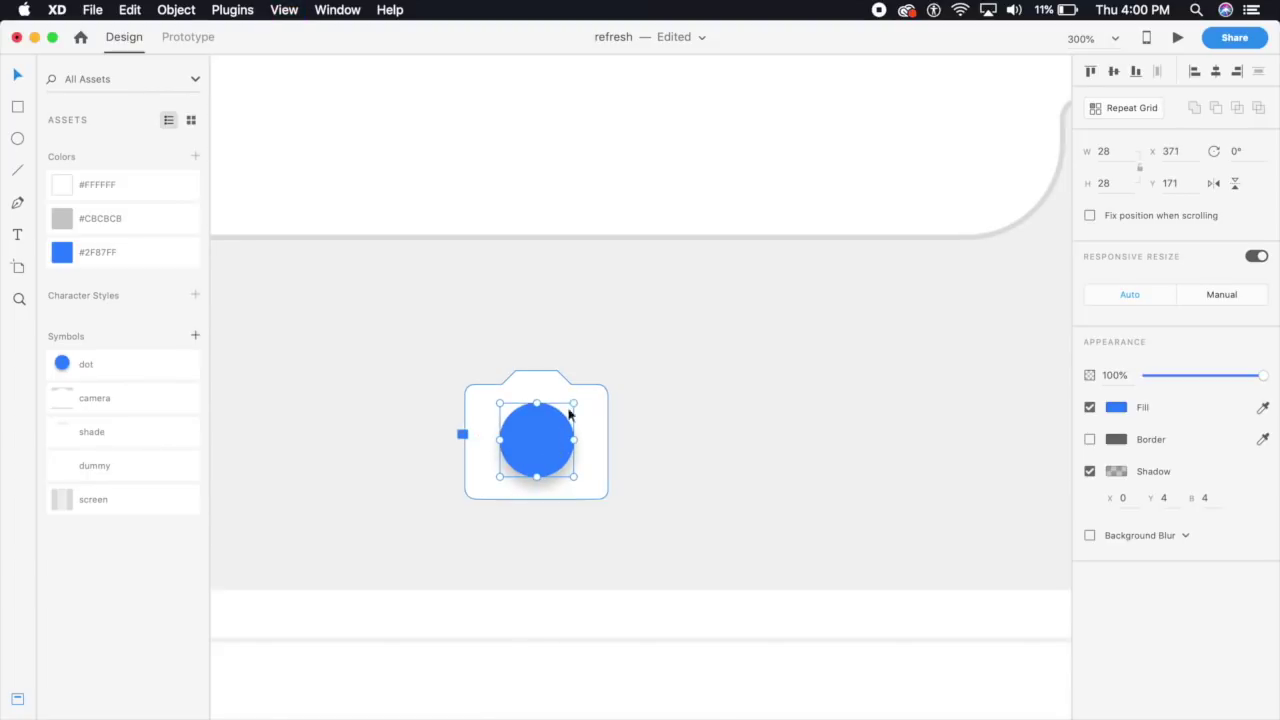
Step: Try placing a copy of the ungrouped dot on the camera icon of Artboard – 7
key("super+minus")
key("super+minus")
key("super+minus")
key("super+minus")
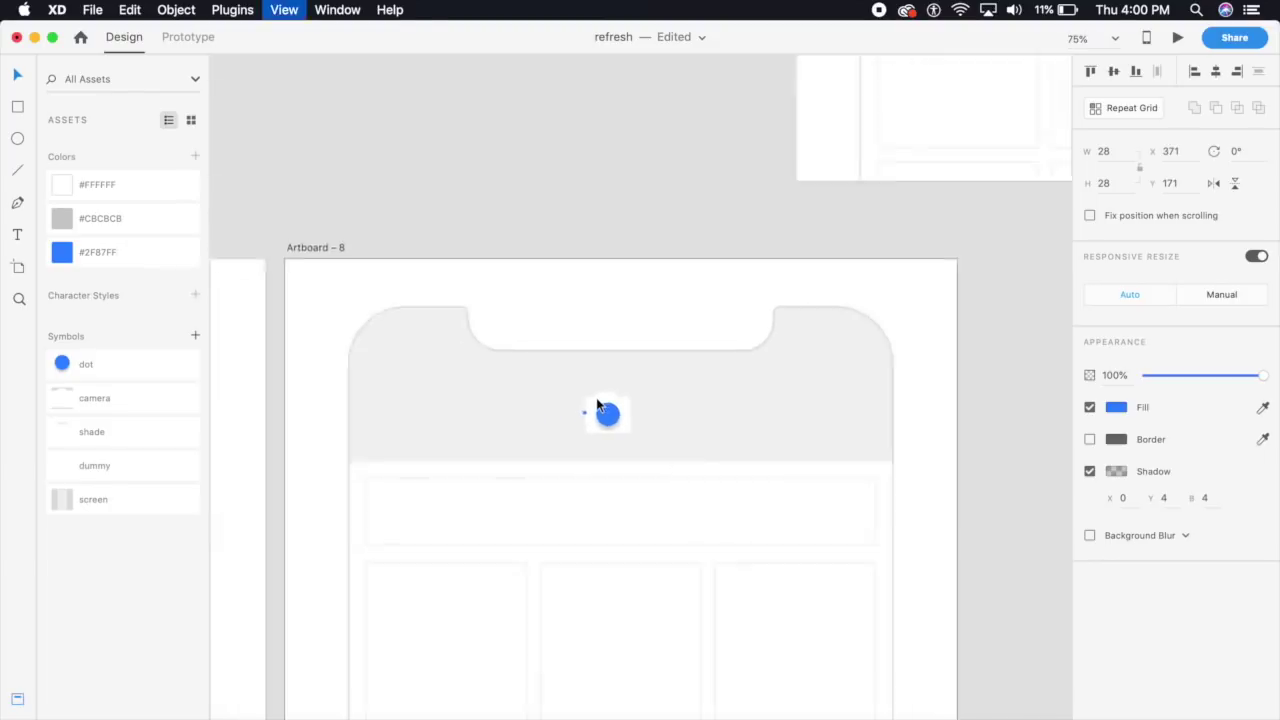
left_click_drag(656, 352, 570, 635)
key("super+minus")
key("super+minus")
left_click_drag(687, 375, 588, 461)
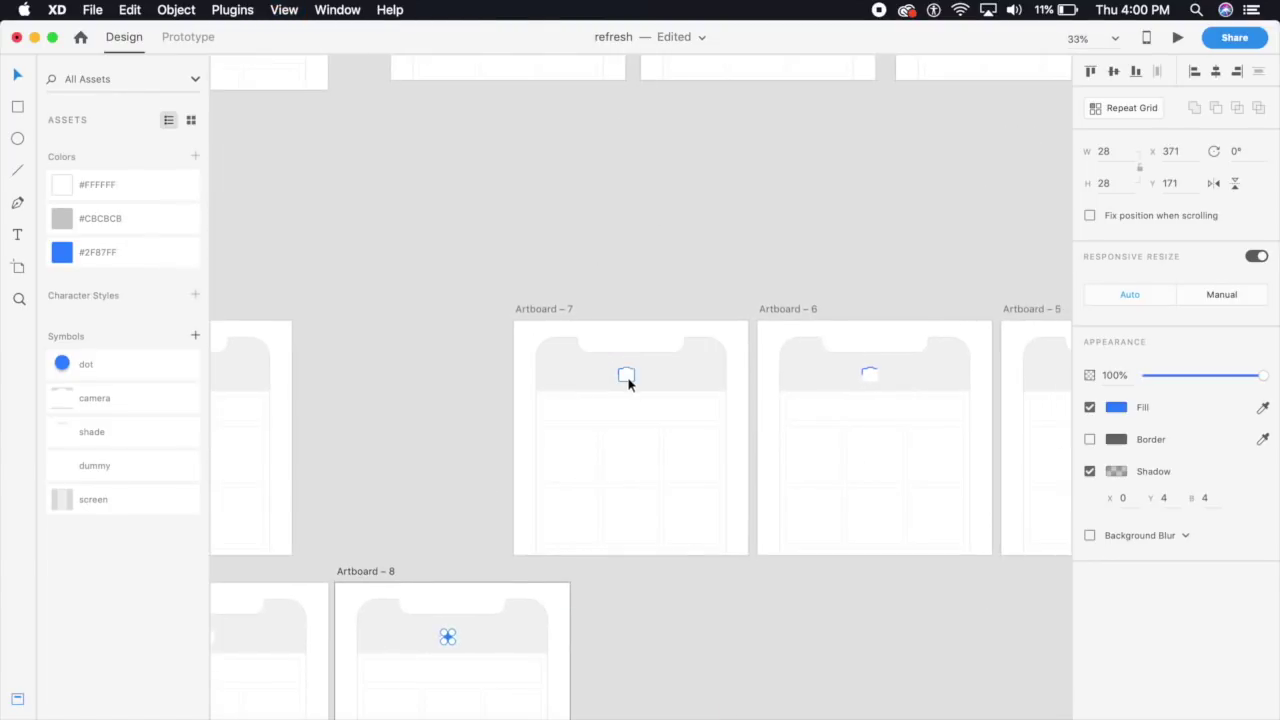
left_click(628, 375)
key("super+v")
key("super+plus")
key("super+plus")
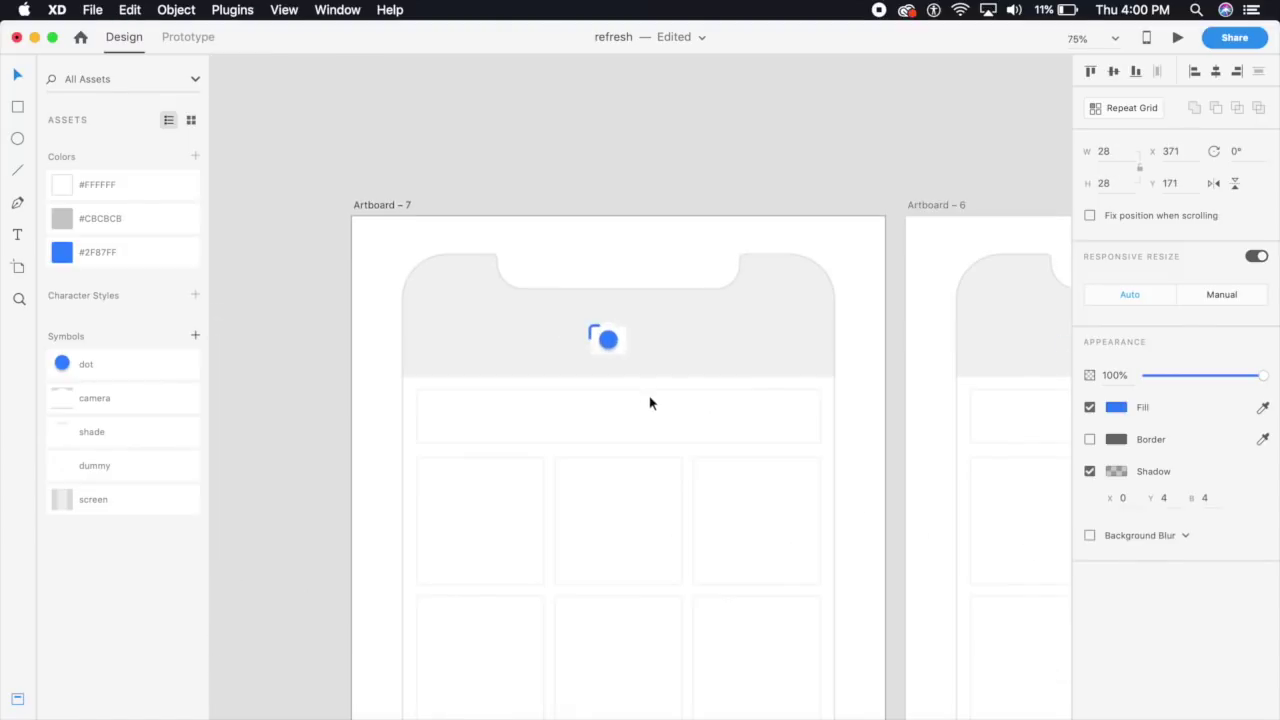
Step: Delete the dots from the camera icons on Artboard – 7 and Artboard – 8
key("super+minus")
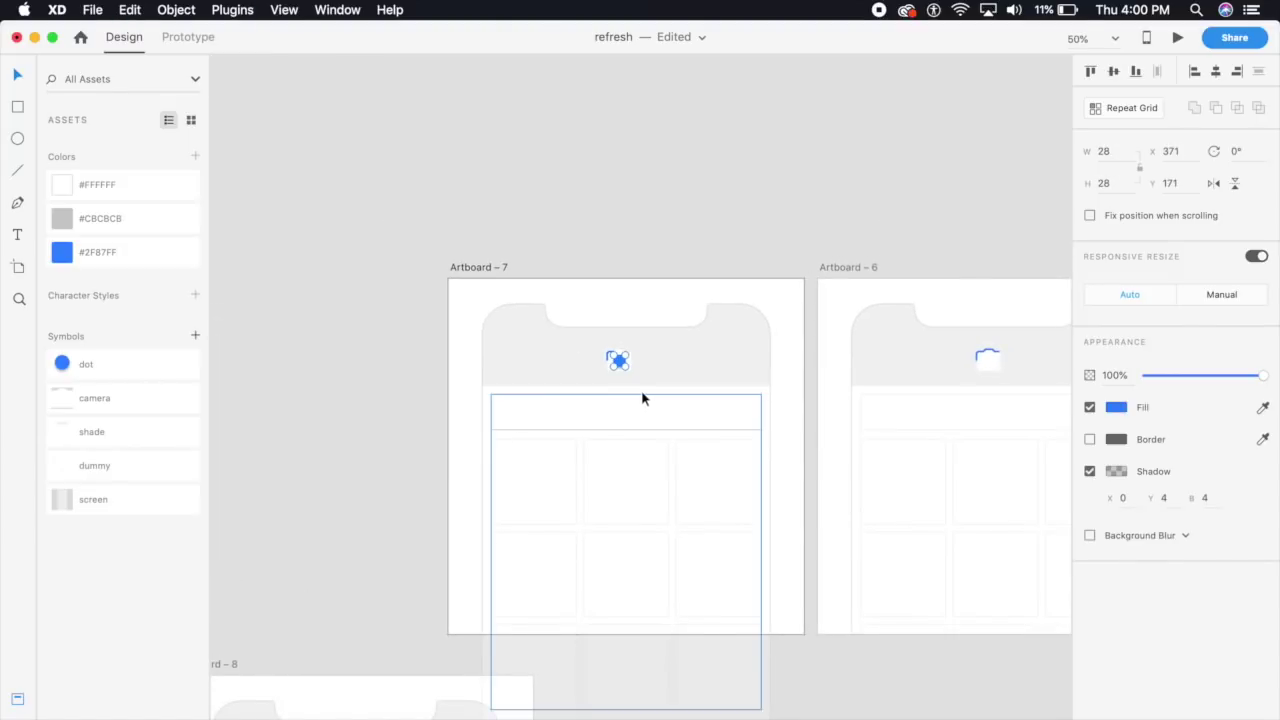
key("Delete")
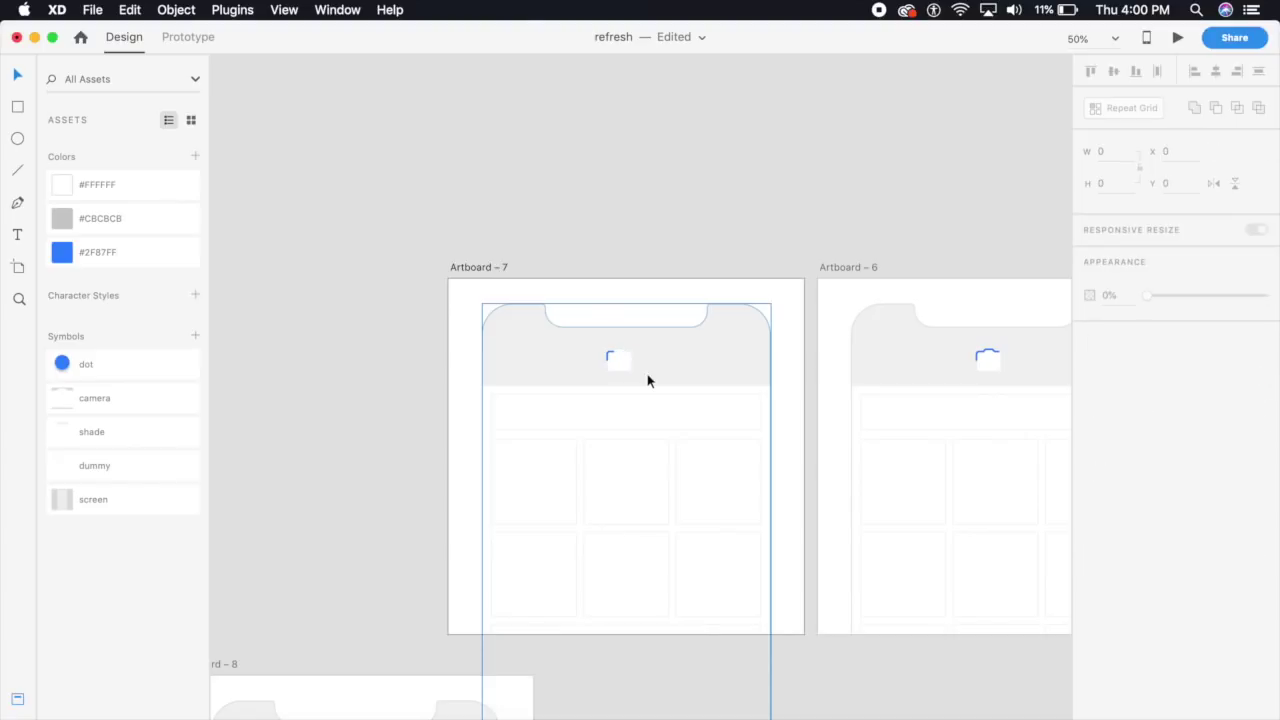
scroll(620, 330, "down", 8)
left_click(497, 419)
key("Delete")
scroll(689, 474, "up", 6)
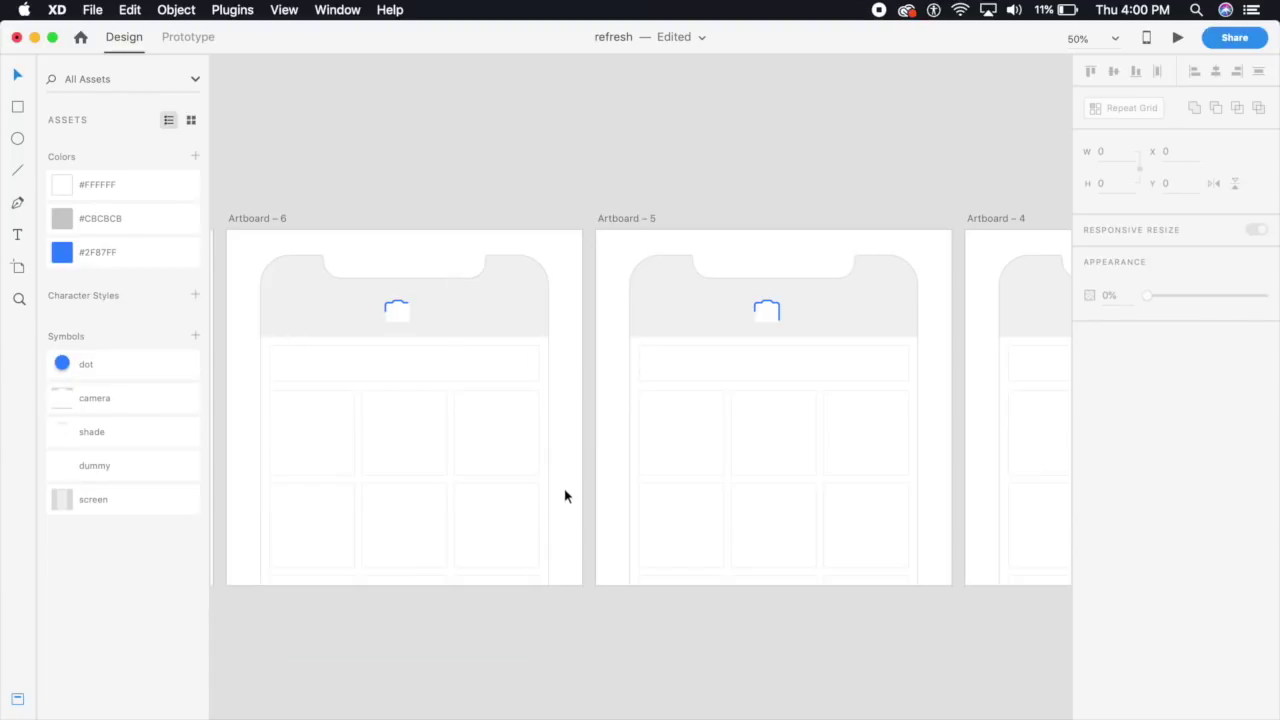
Step: Place an instance of the dot symbol inside the camera outline on Artboard – 3, at X 372, Y 169
left_click_drag(604, 286, 278, 338)
left_click_drag(80, 363, 634, 386)
left_click_drag(549, 366, 977, 368)
left_click_drag(865, 426, 523, 407)
scroll(648, 404, "up", 3)
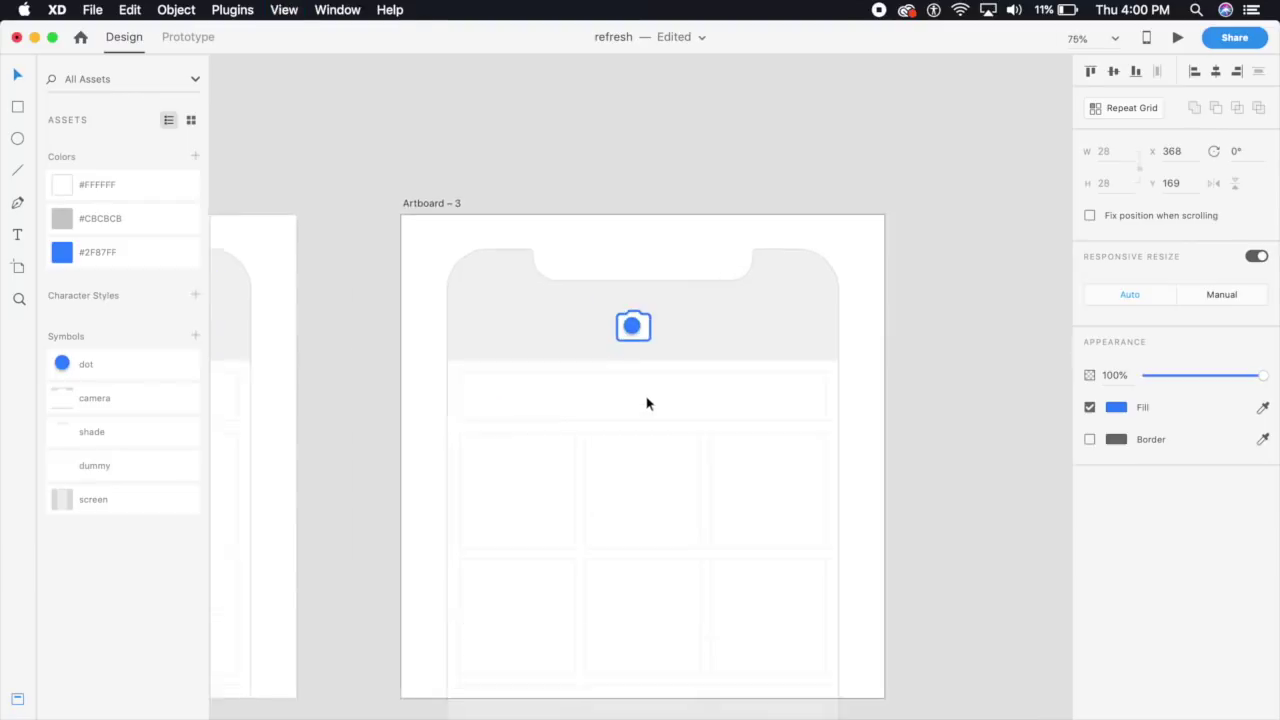
scroll(646, 403, "up", 3)
left_click_drag(627, 293, 631, 294)
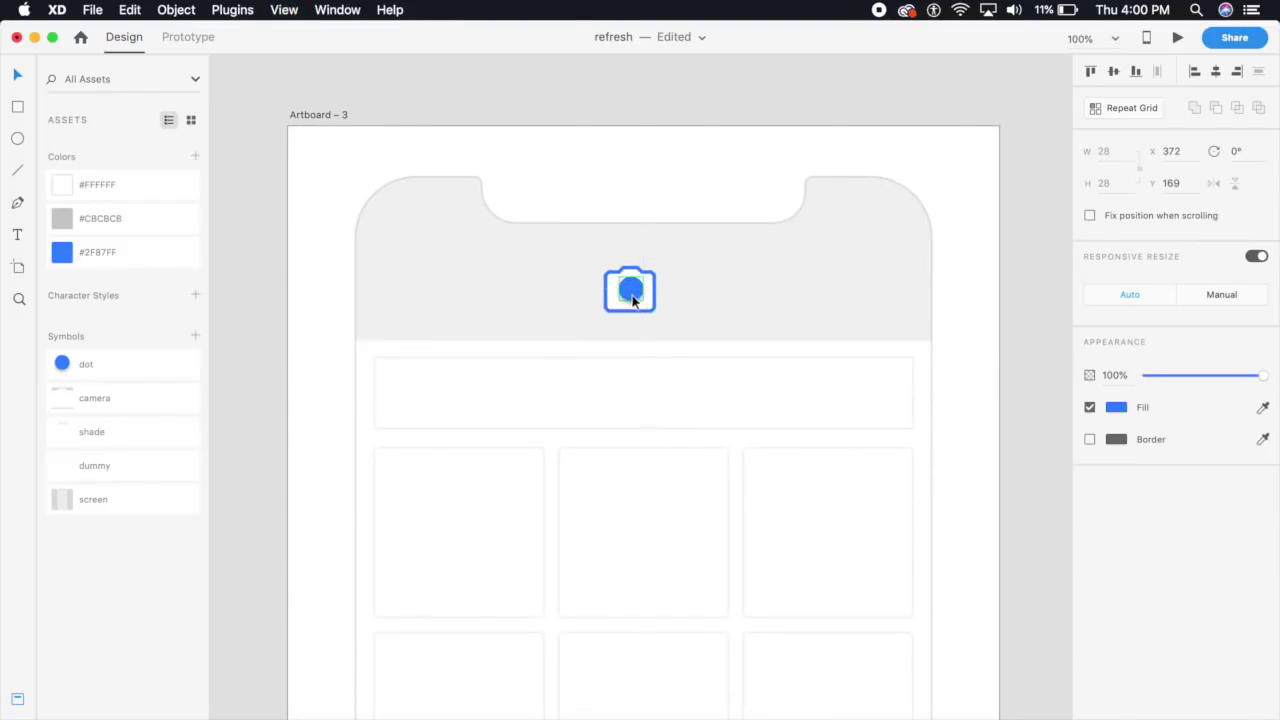
Step: Ungroup the dot symbol on Artboard – 3 and nudge the dot to X 371, Y 169
key("super+minus")
key("super+plus")
key("super+2")
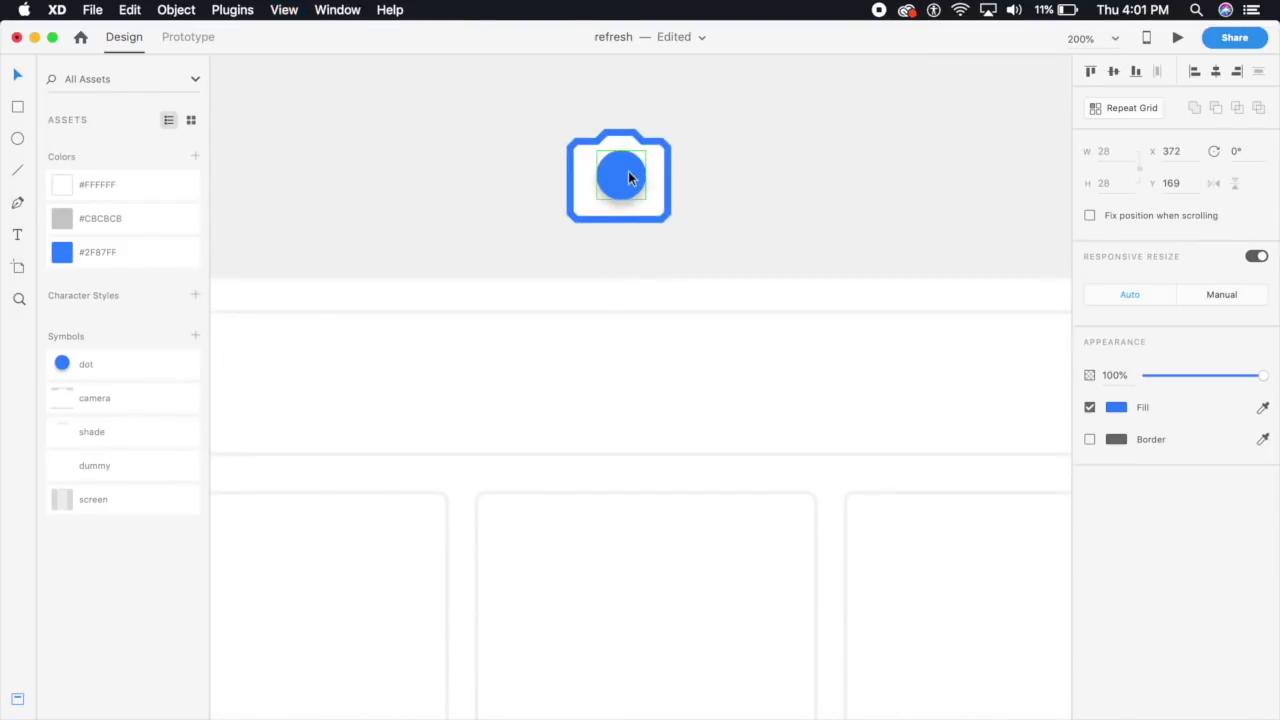
right_click(631, 174)
left_click(720, 326)
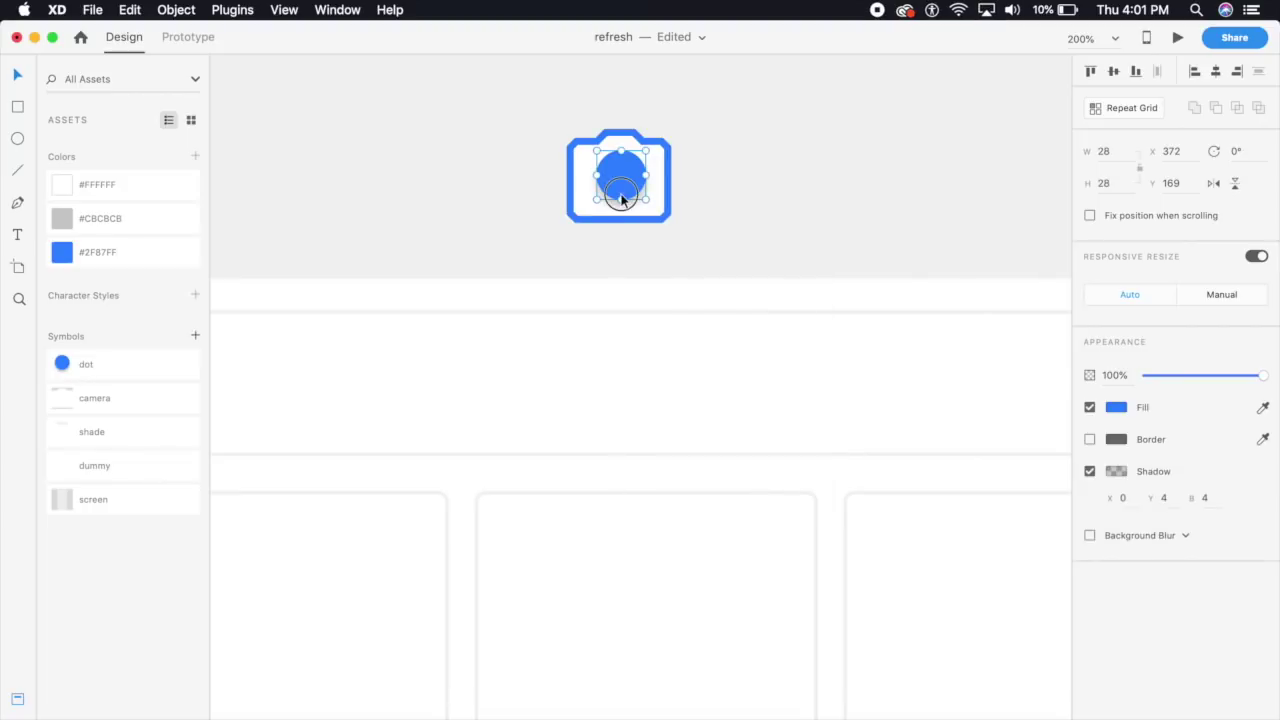
left_click_drag(619, 199, 617, 198)
Step: Duplicate Artboard – 3 twice, stacking the copies below it with the lowest one at X 5187, Y 3321
key("super+minus")
key("super+minus")
key("super+minus")
key("super+minus")
key("super+minus")
left_click_drag(580, 287, 548, 538)
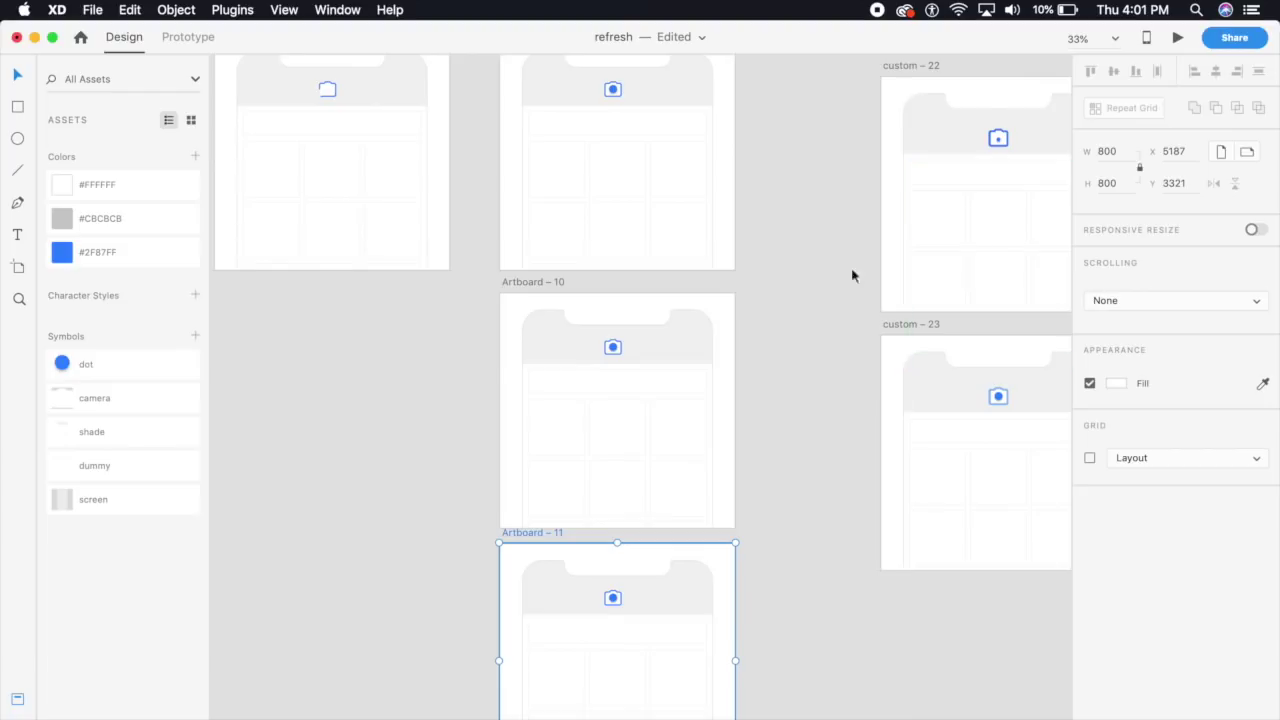
Step: On Artboard – 10, set the camera outline's opacity to 50% and shrink the dot to 17 × 17 at X 376, Y 180
left_click_drag(769, 206, 809, 413)
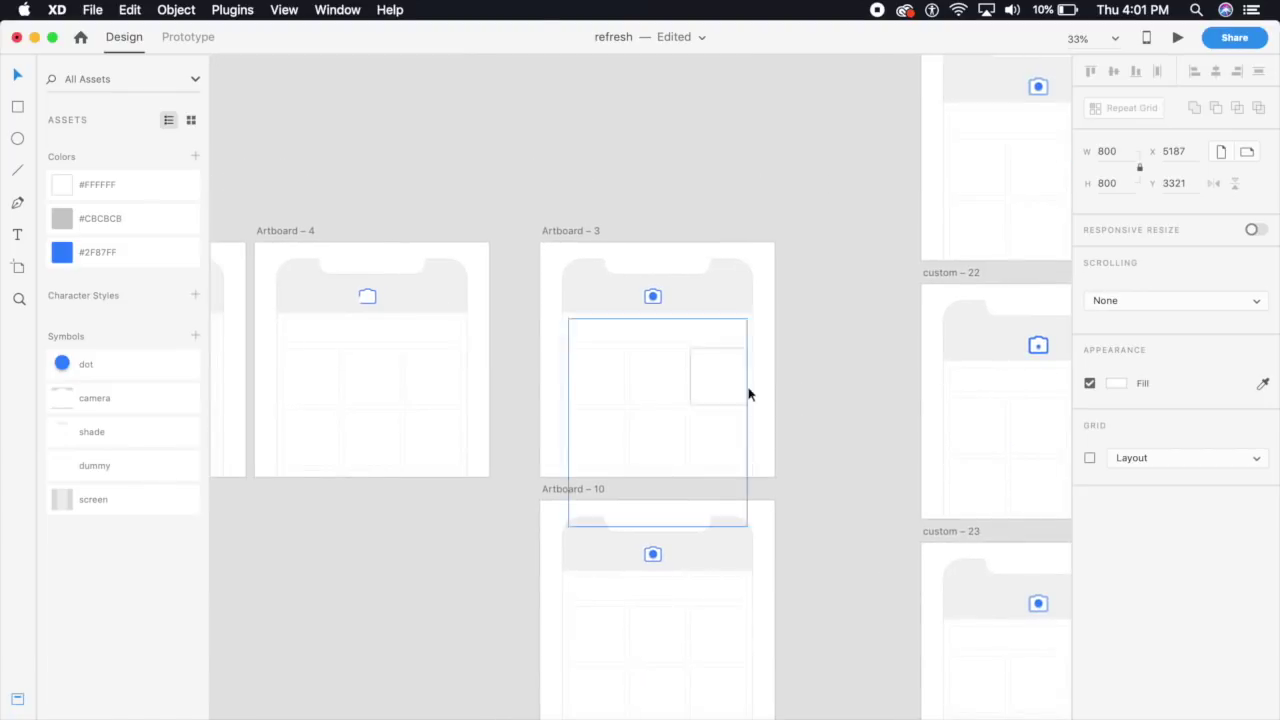
key("super+plus")
key("super+plus")
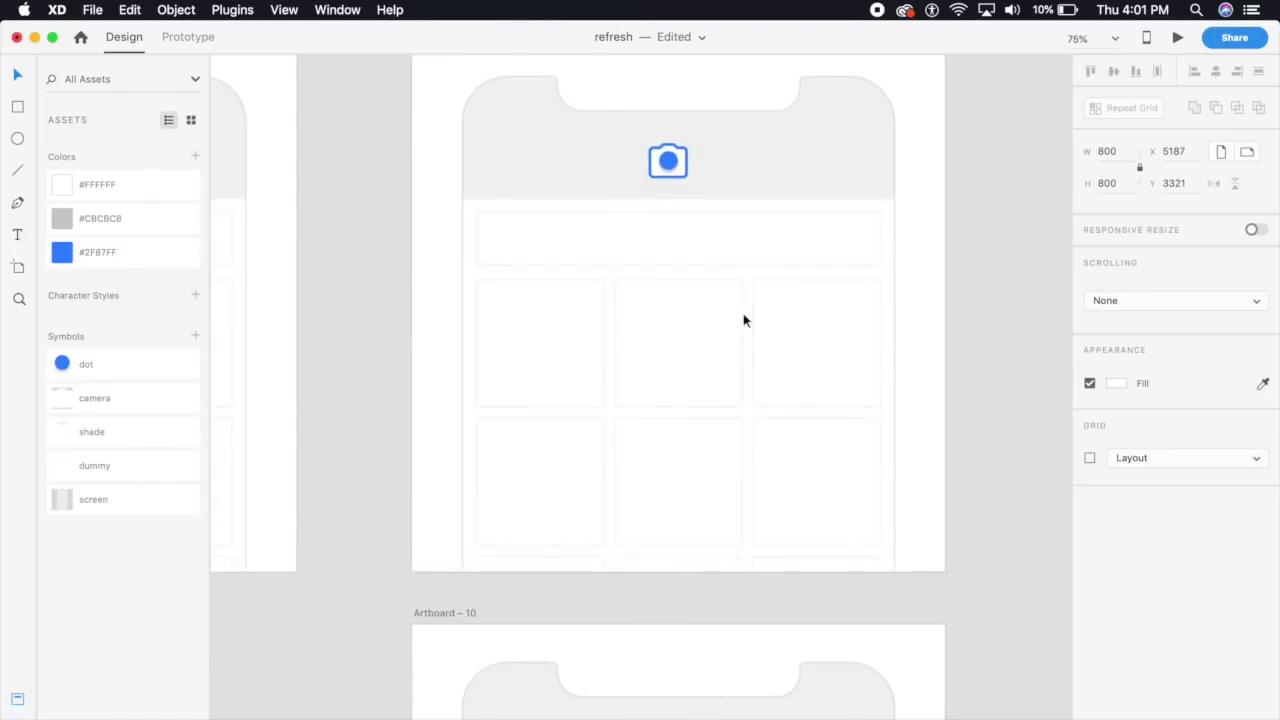
left_click_drag(740, 321, 709, 140)
key("super+equal")
key("super+equal")
key("super+equal")
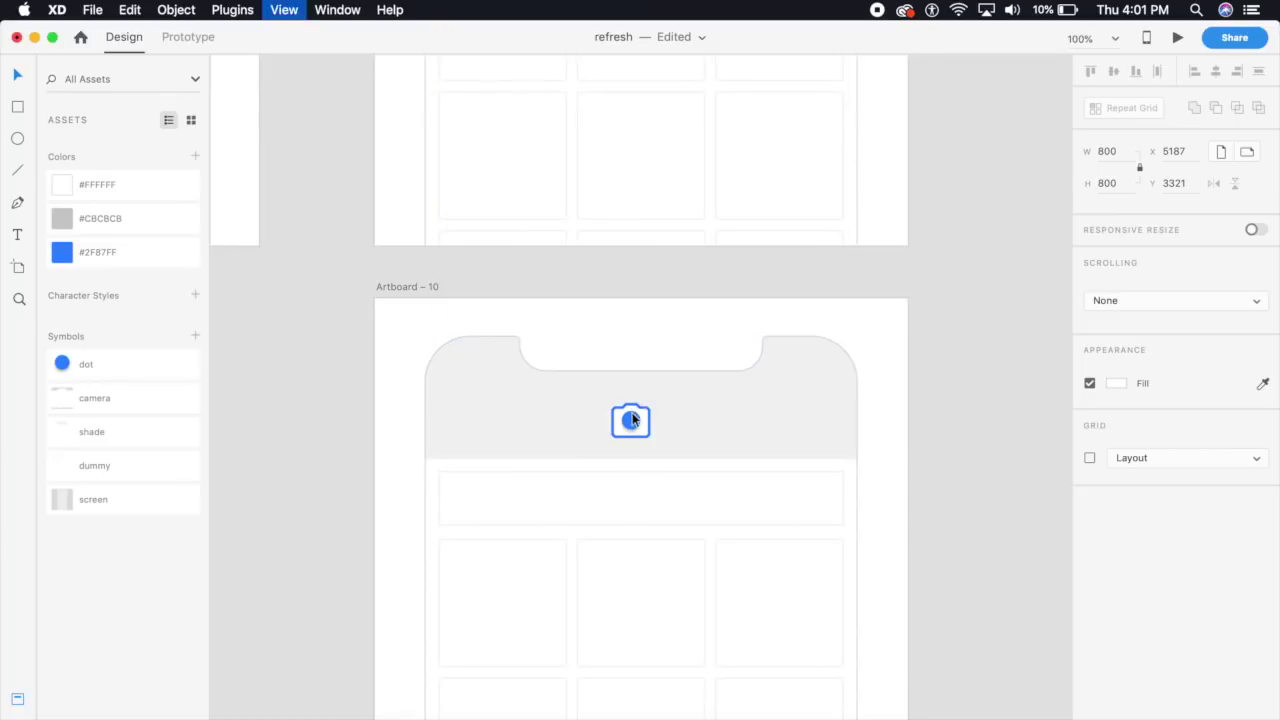
left_click(632, 418)
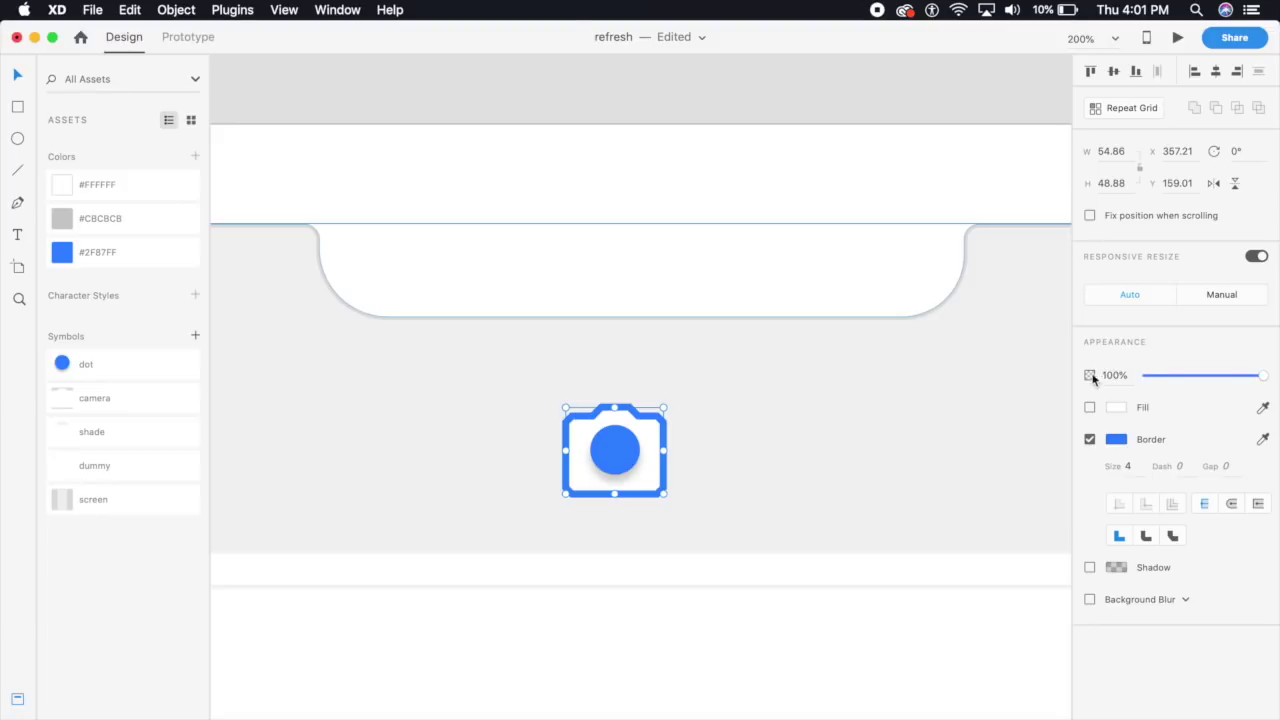
type("50")
key("Return")
double_click(628, 461)
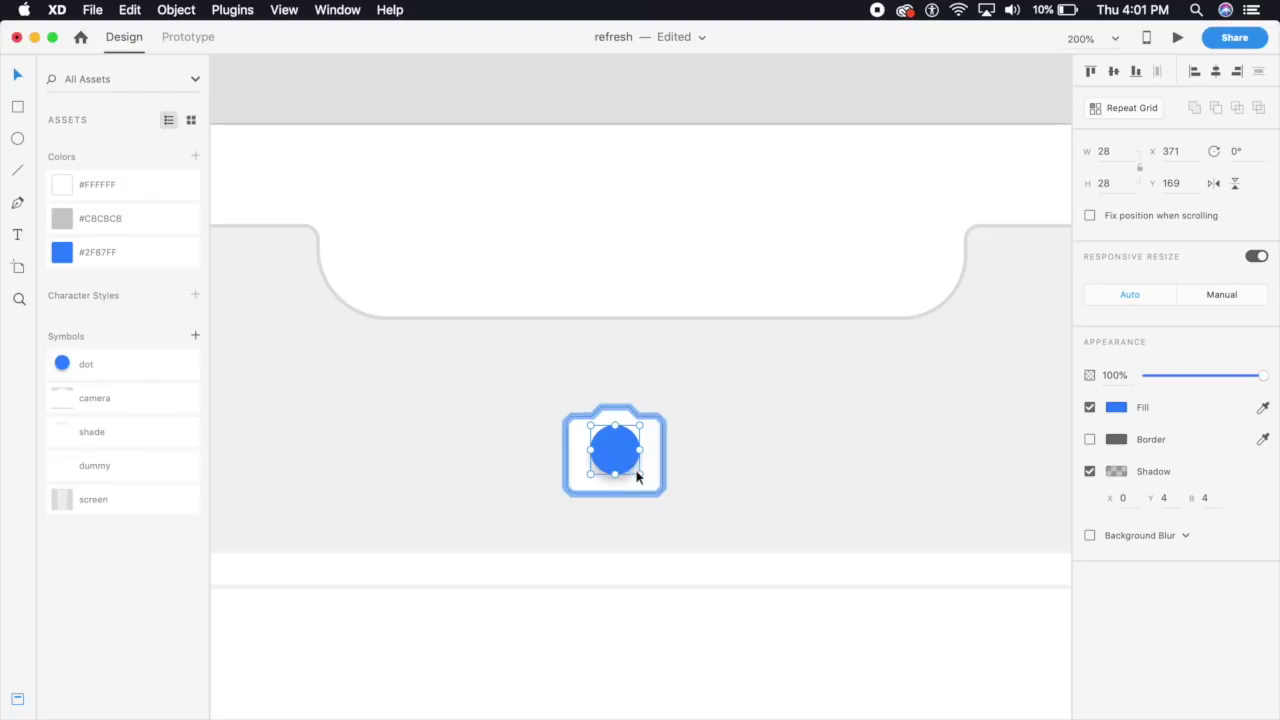
mouse_move(638, 472)
left_mouse_down()
mouse_move(609, 449)
mouse_move(633, 471)
left_mouse_up()
Step: Inspect the size, position and appearance of the camera outline and the dot on Artboard – 11
key("super+minus")
key("super+minus")
left_click_drag(700, 440, 657, 286)
key("super+plus")
key("super+plus")
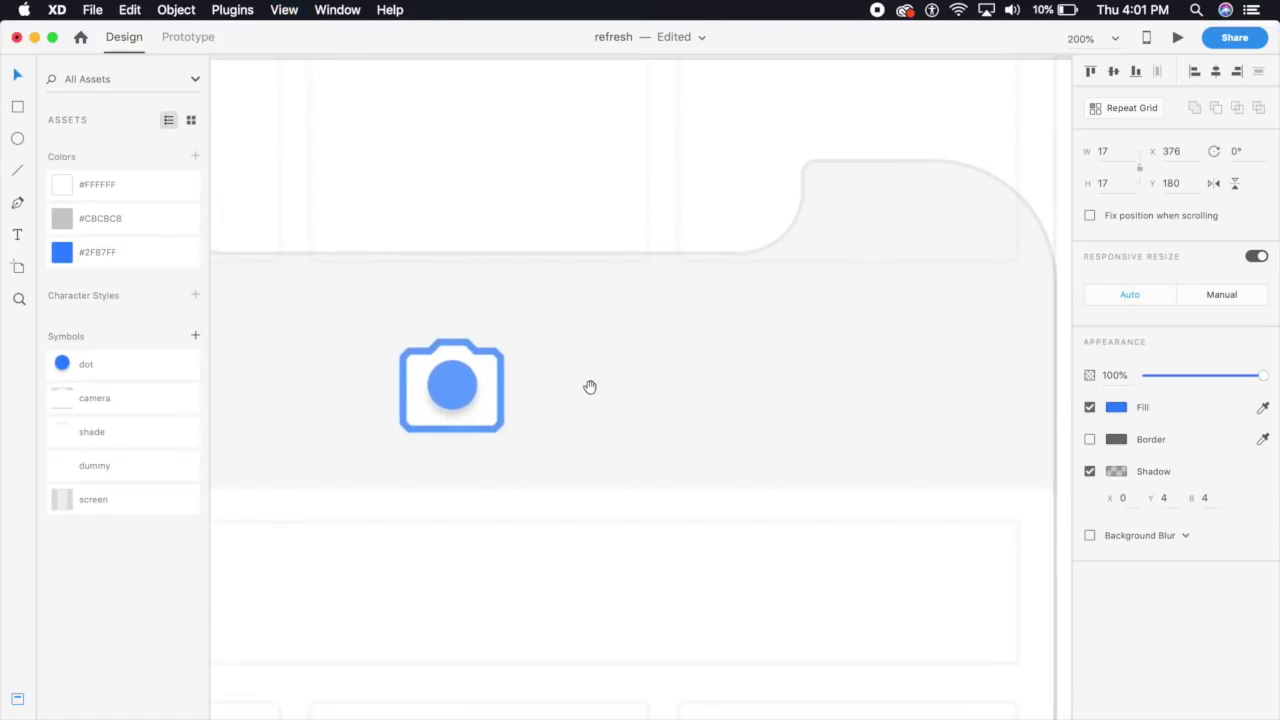
left_click(453, 404)
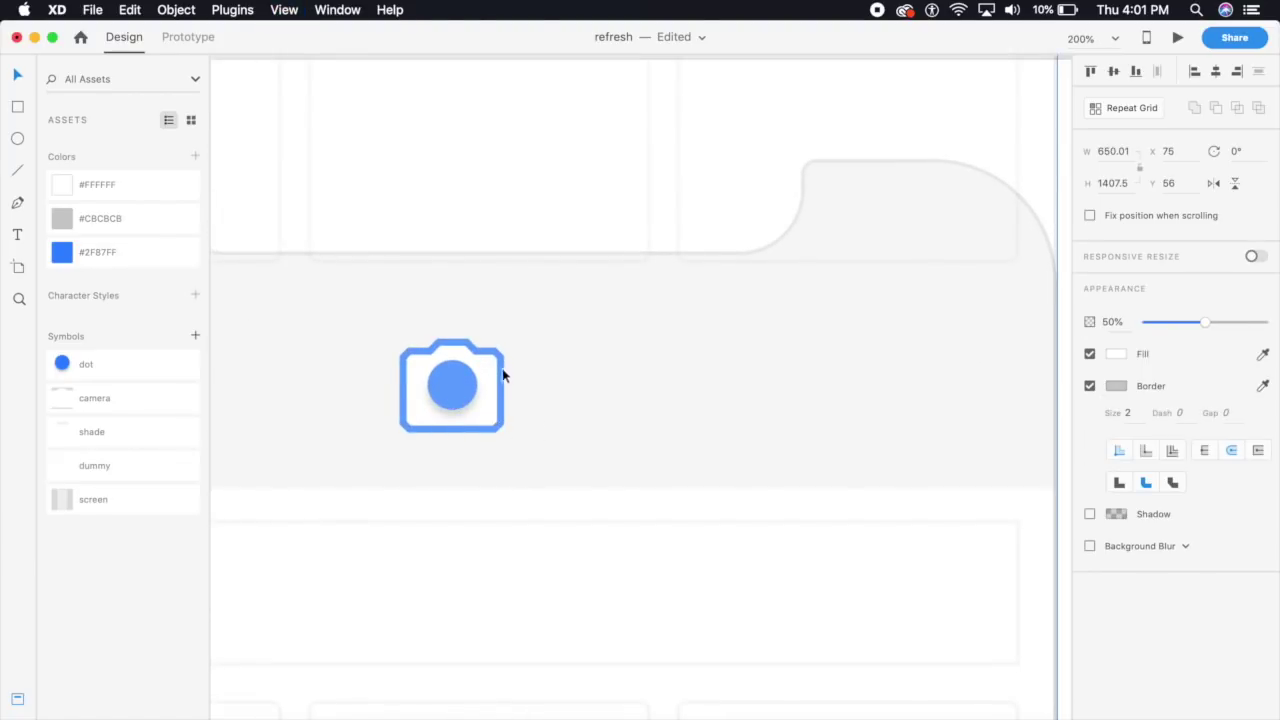
left_click(502, 368)
key("super+minus")
key("super+minus")
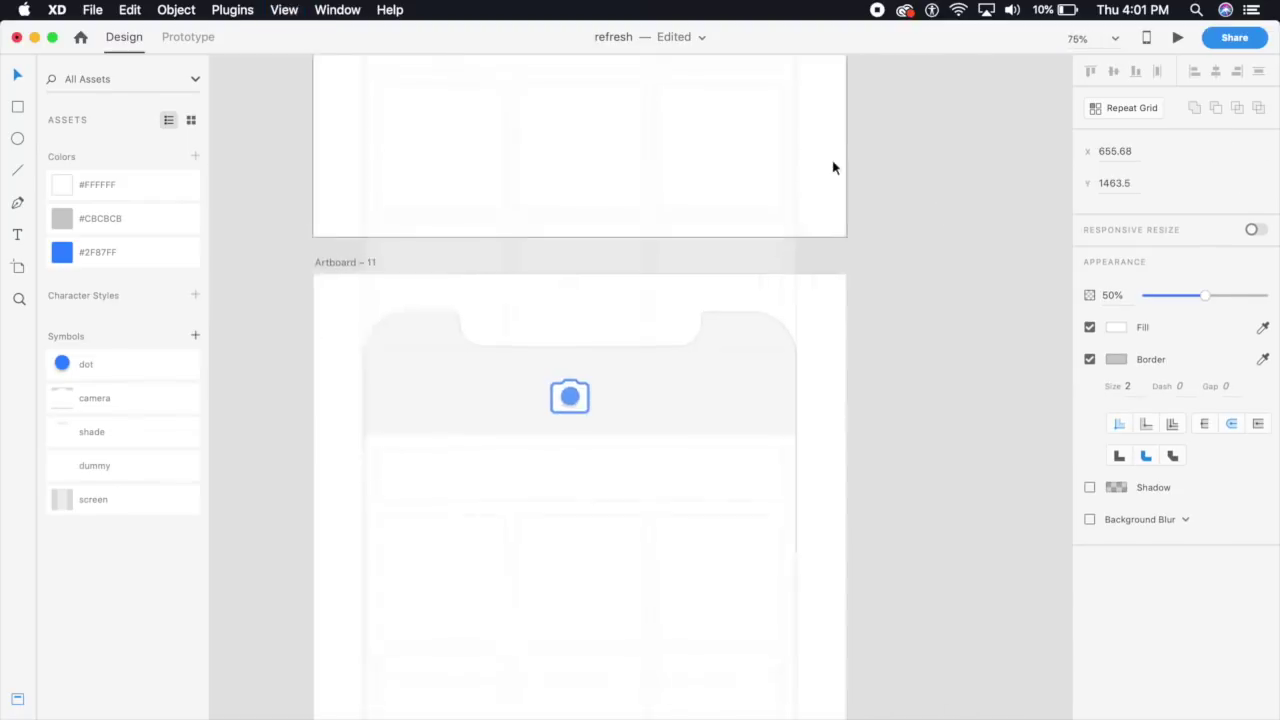
left_click(831, 266)
left_click_drag(809, 231, 815, 304)
key("super+plus")
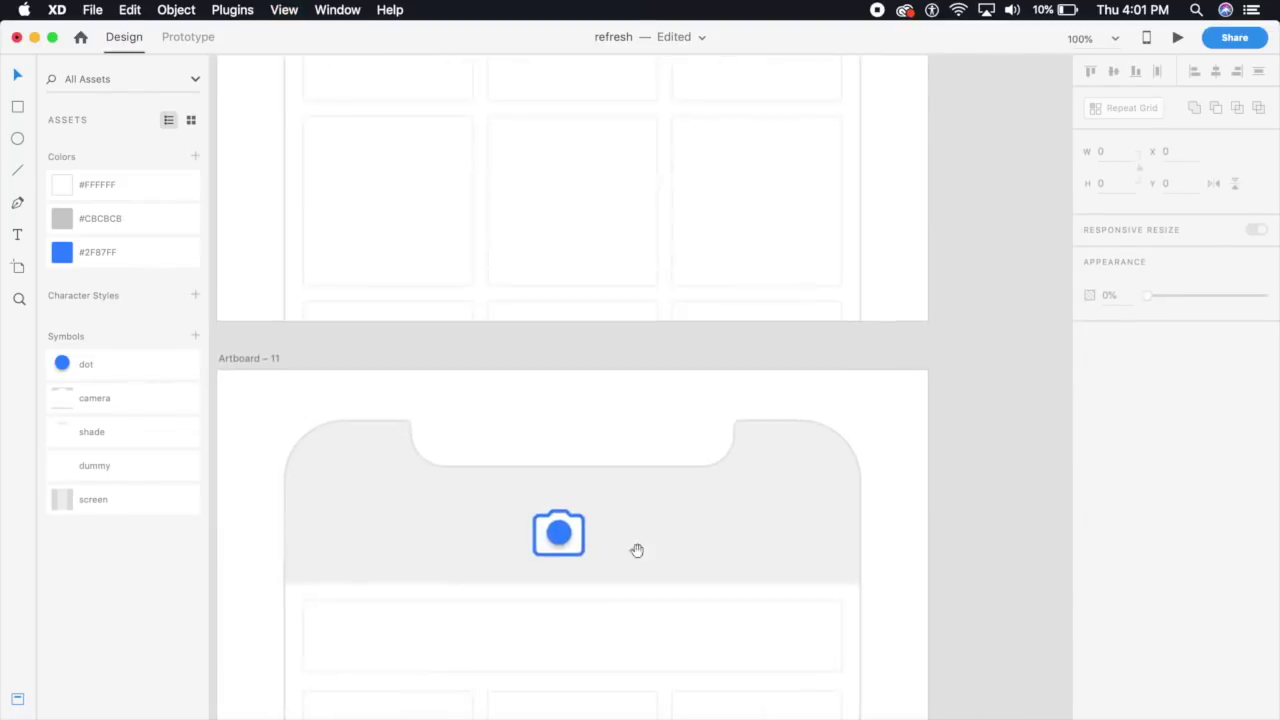
scroll(634, 551, "down", 3)
left_click(603, 363)
double_click(584, 358)
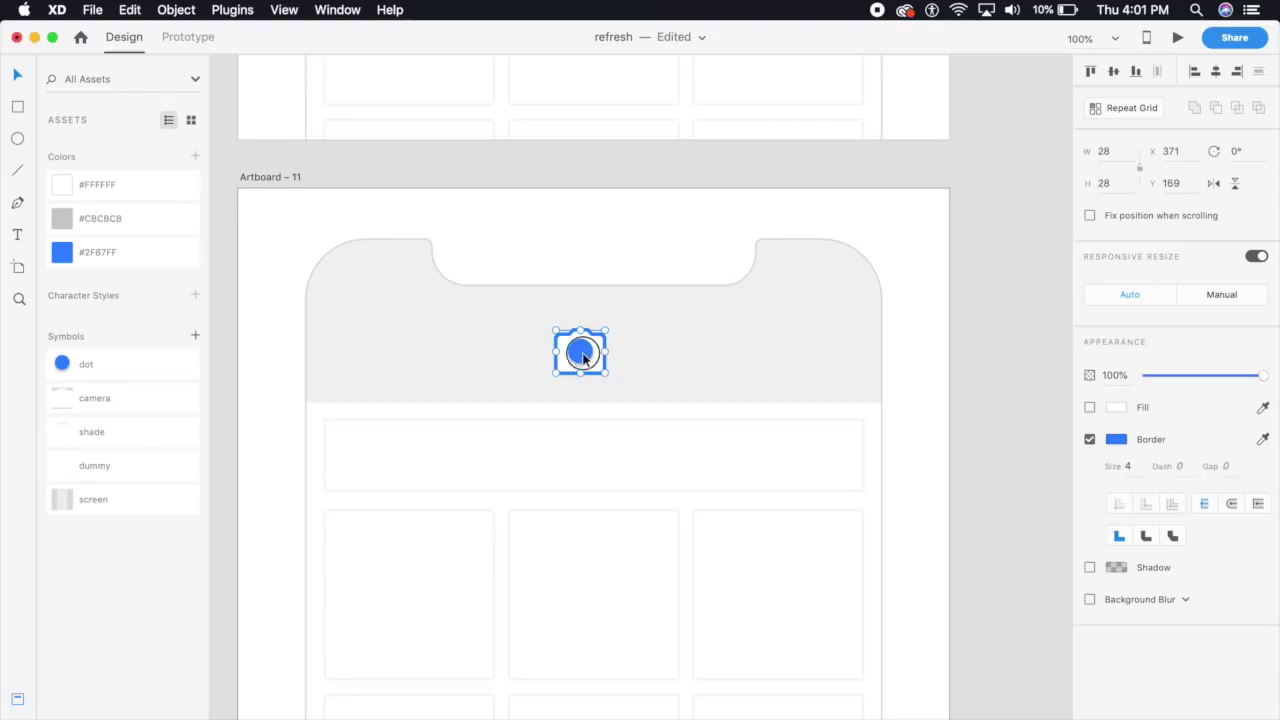
key("super+minus")
key("super+minus")
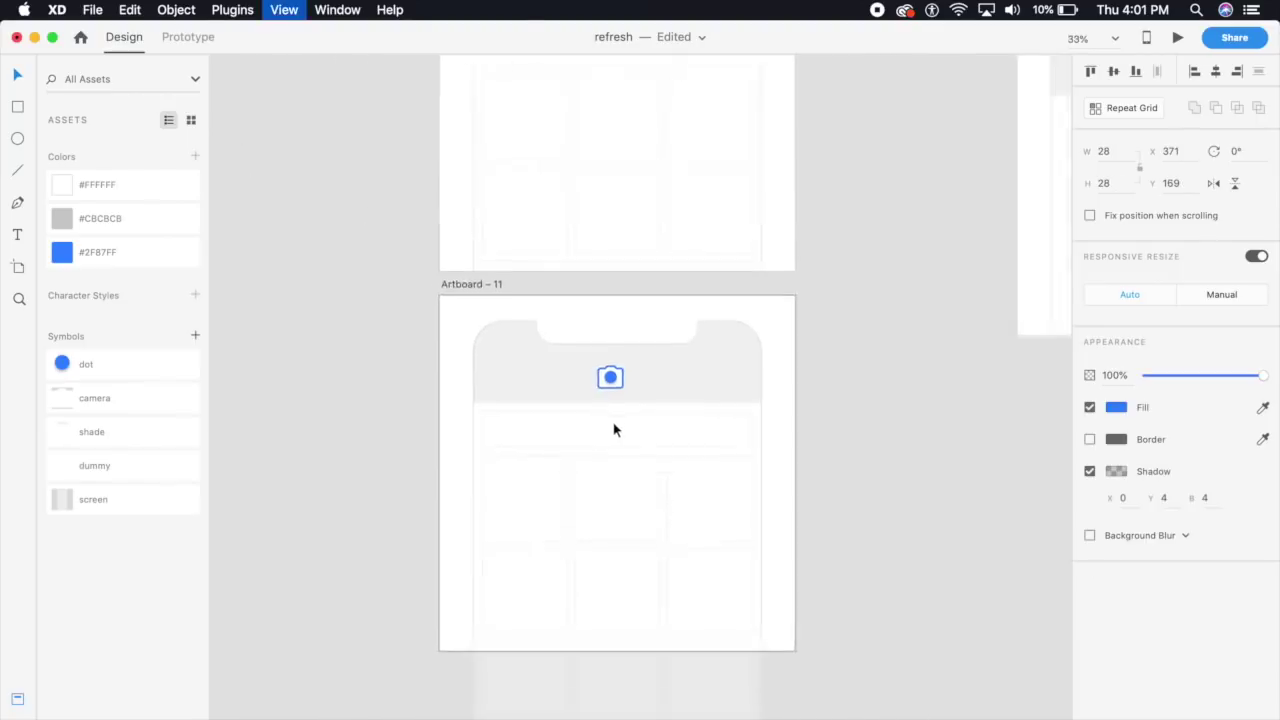
Step: Return to the first artboards of the flow and switch the file to prototype mode
left_click_drag(657, 289, 835, 655)
key("super+minus")
key("super+minus")
left_click_drag(639, 502, 879, 461)
key("super+plus")
left_click_drag(465, 387, 465, 375)
scroll(465, 375, "left", 5)
scroll(465, 375, "down", 1)
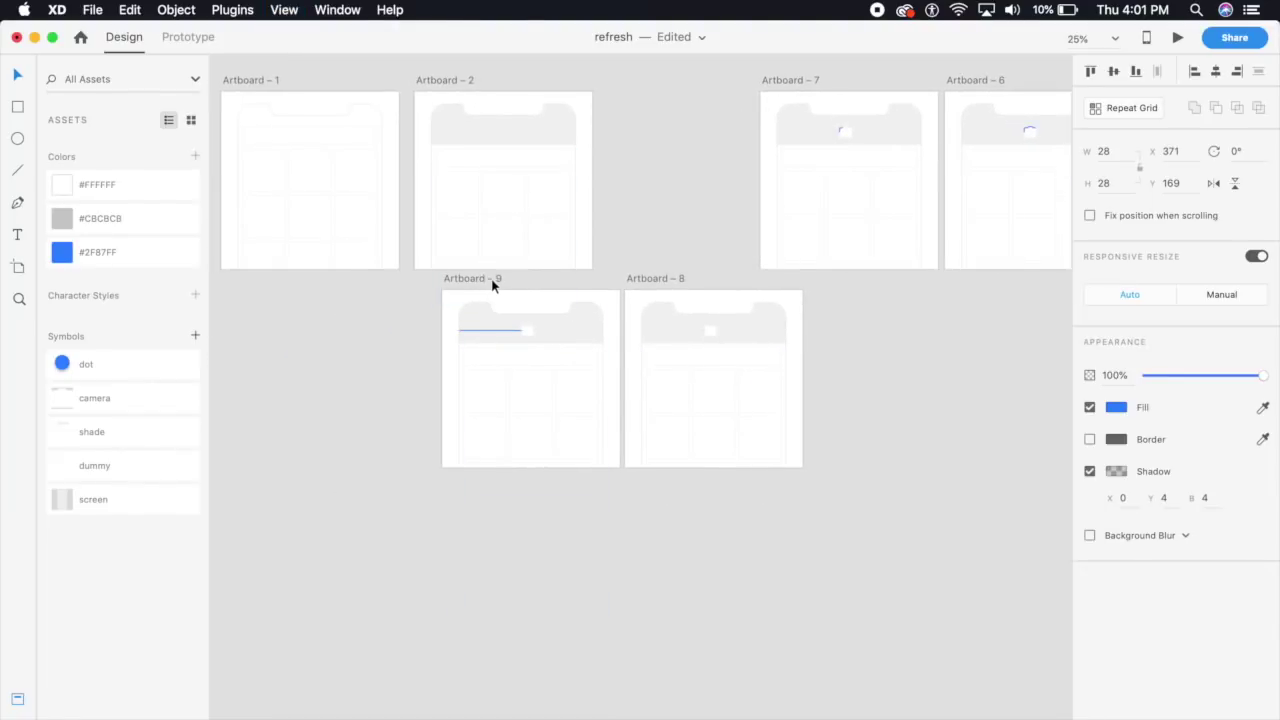
left_click(199, 40)
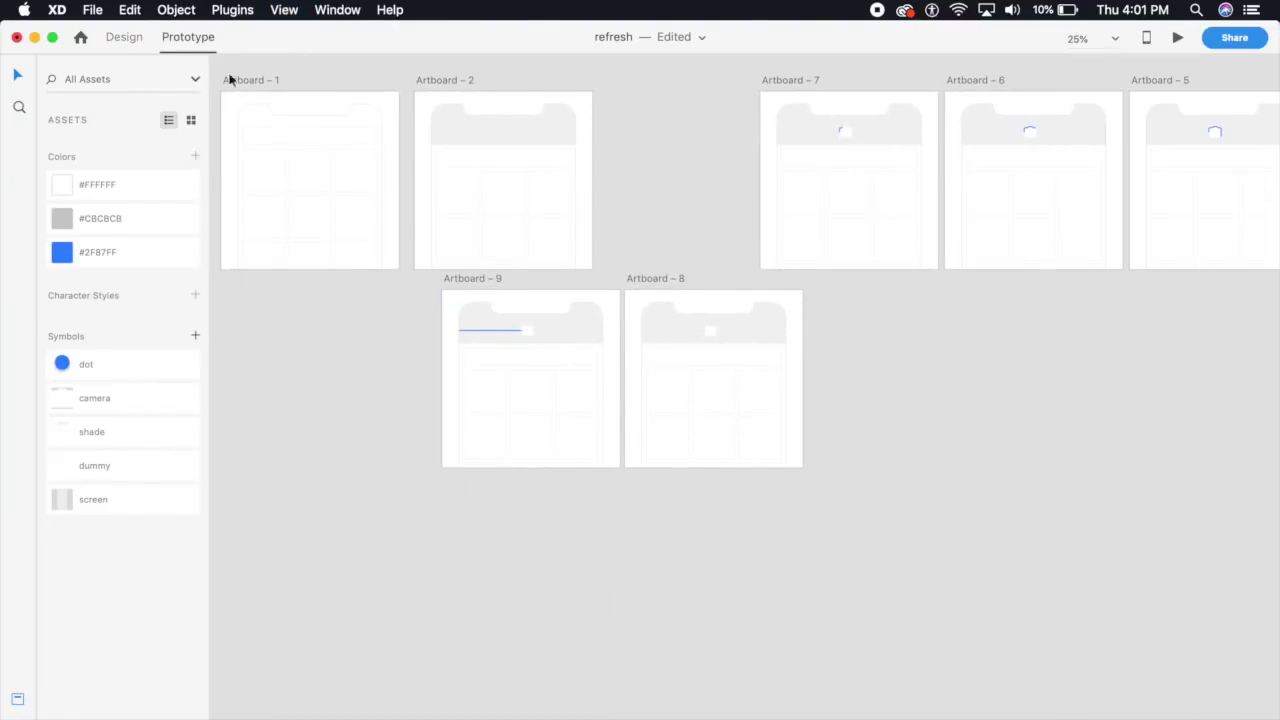
Step: Connect the content grid on Artboard – 1 to Artboard – 2 with a prototype interaction
left_click(345, 207)
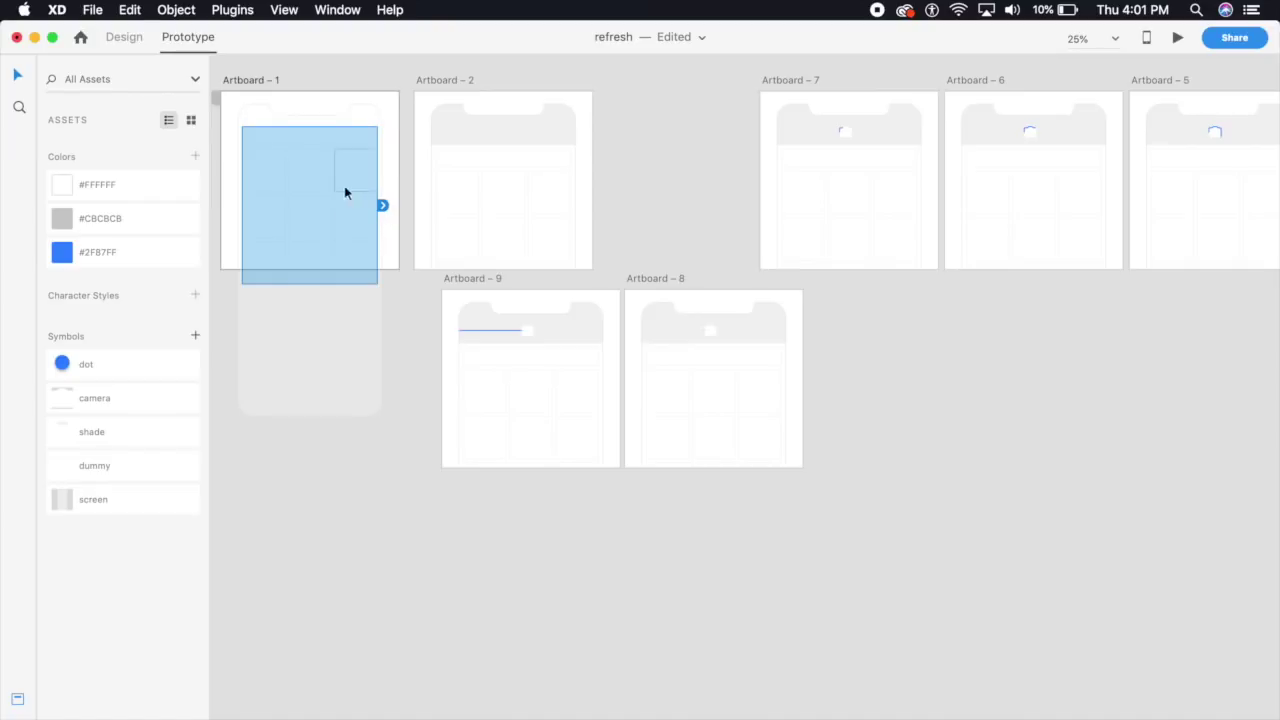
key("super+plus")
left_click_drag(284, 190, 582, 497)
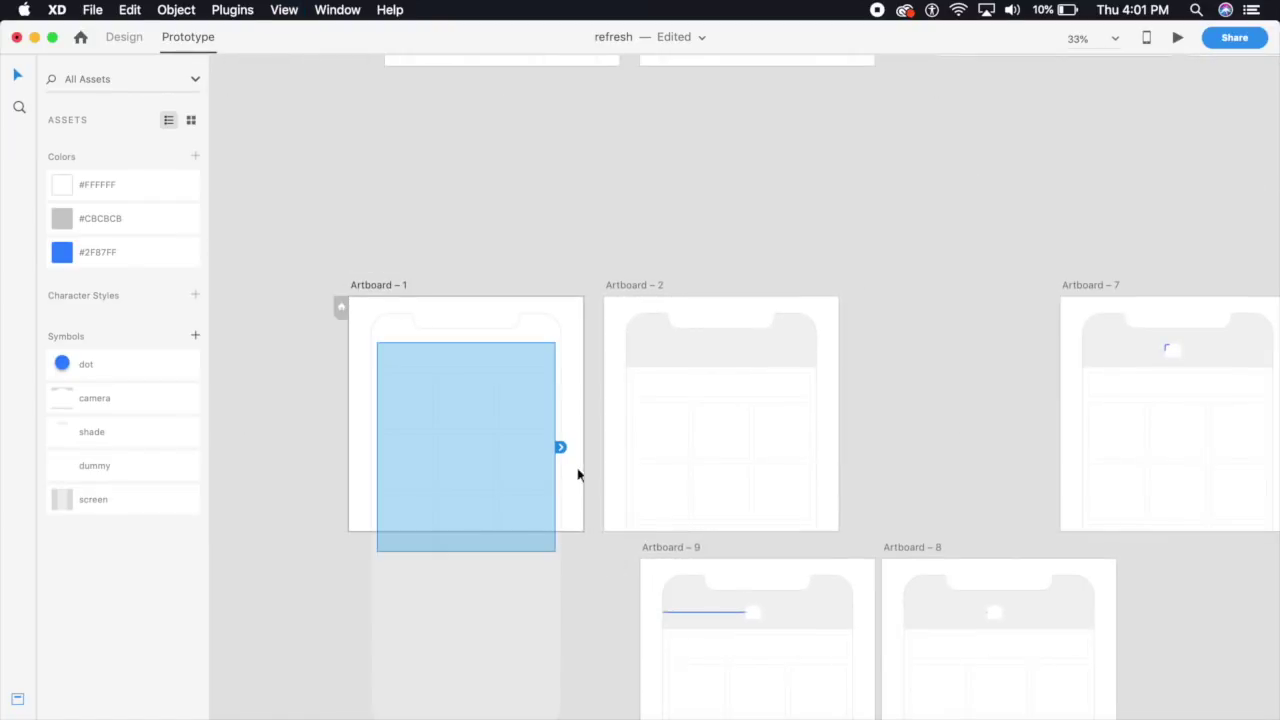
key("super+plus")
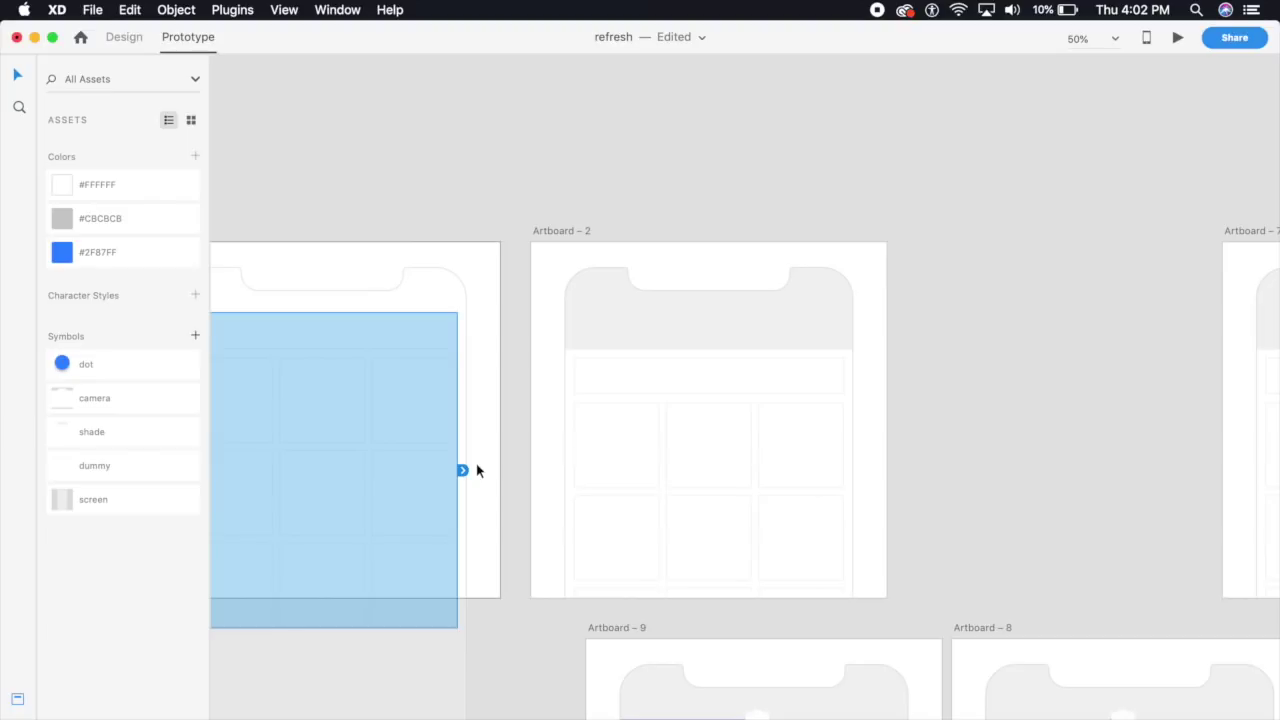
left_click_drag(554, 474, 712, 474)
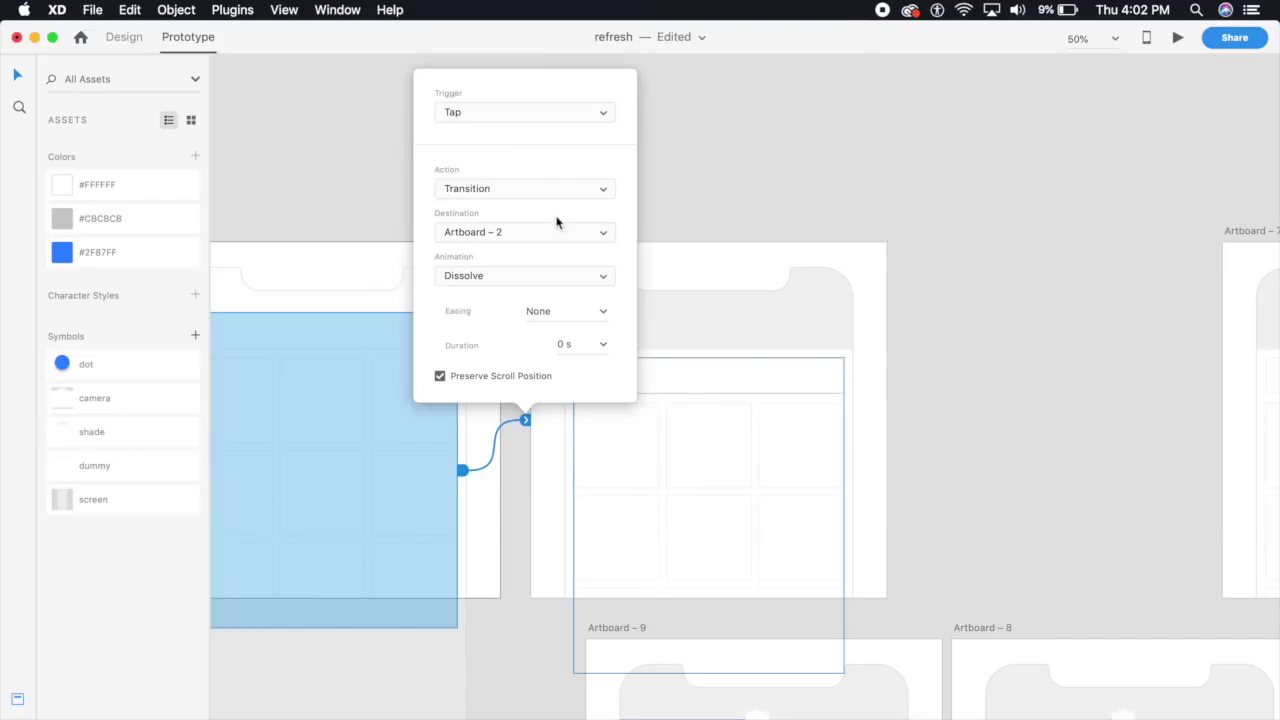
Step: Give the Artboard – 1 interaction a Drag trigger that auto-animates to Artboard – 2 with Snap easing
left_click(572, 116)
left_click(534, 127)
left_click(604, 368)
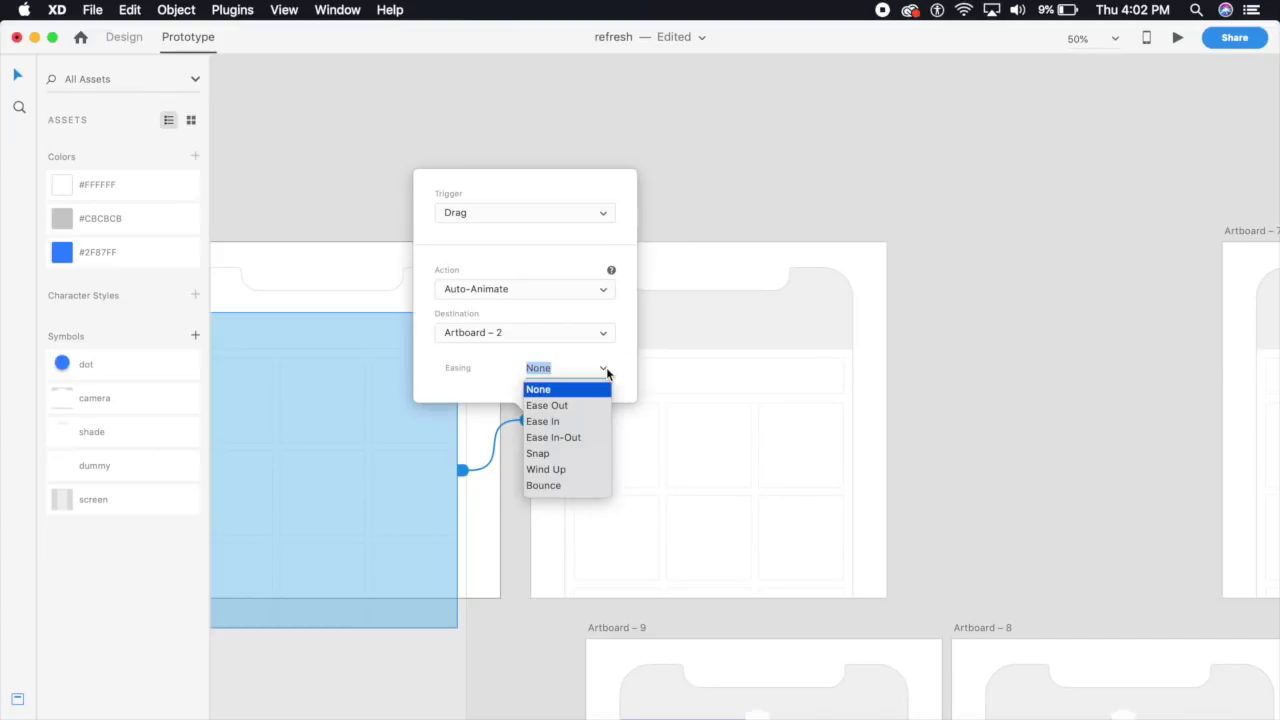
left_click(538, 455)
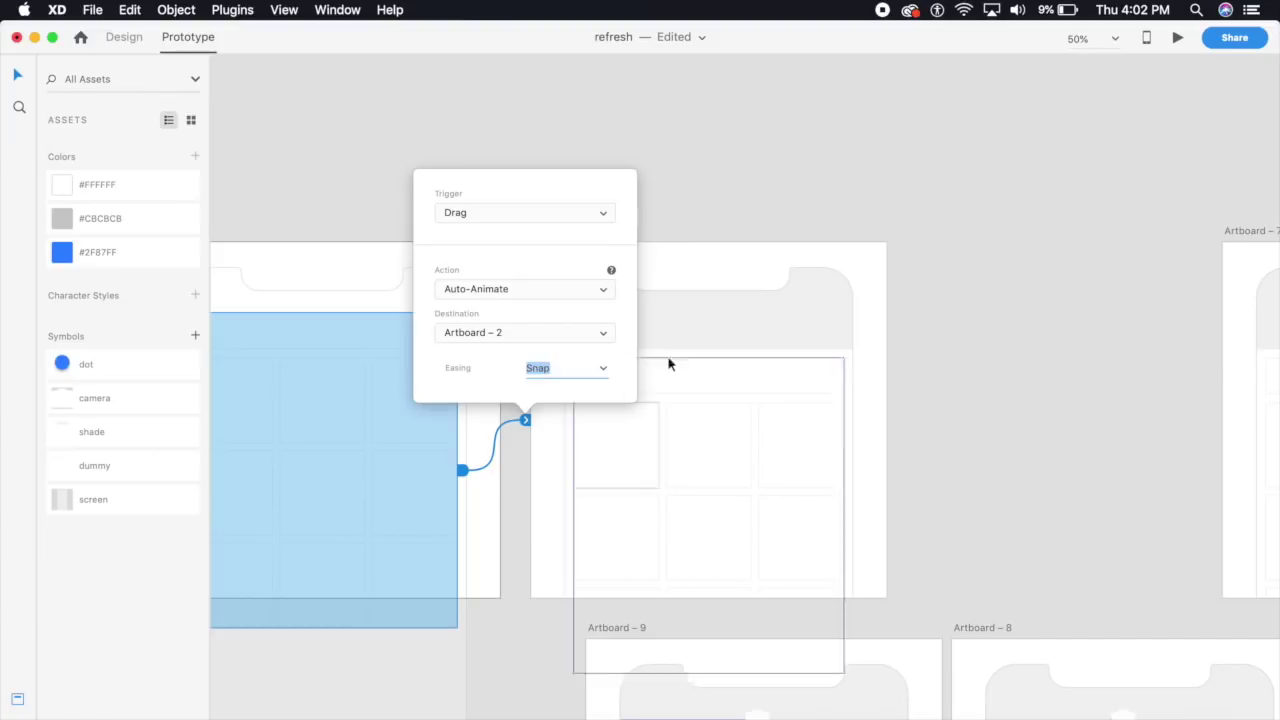
left_click(889, 197)
Step: Connect Artboard – 2 to Artboard – 9 with a prototype interaction
left_click_drag(925, 422, 829, 343)
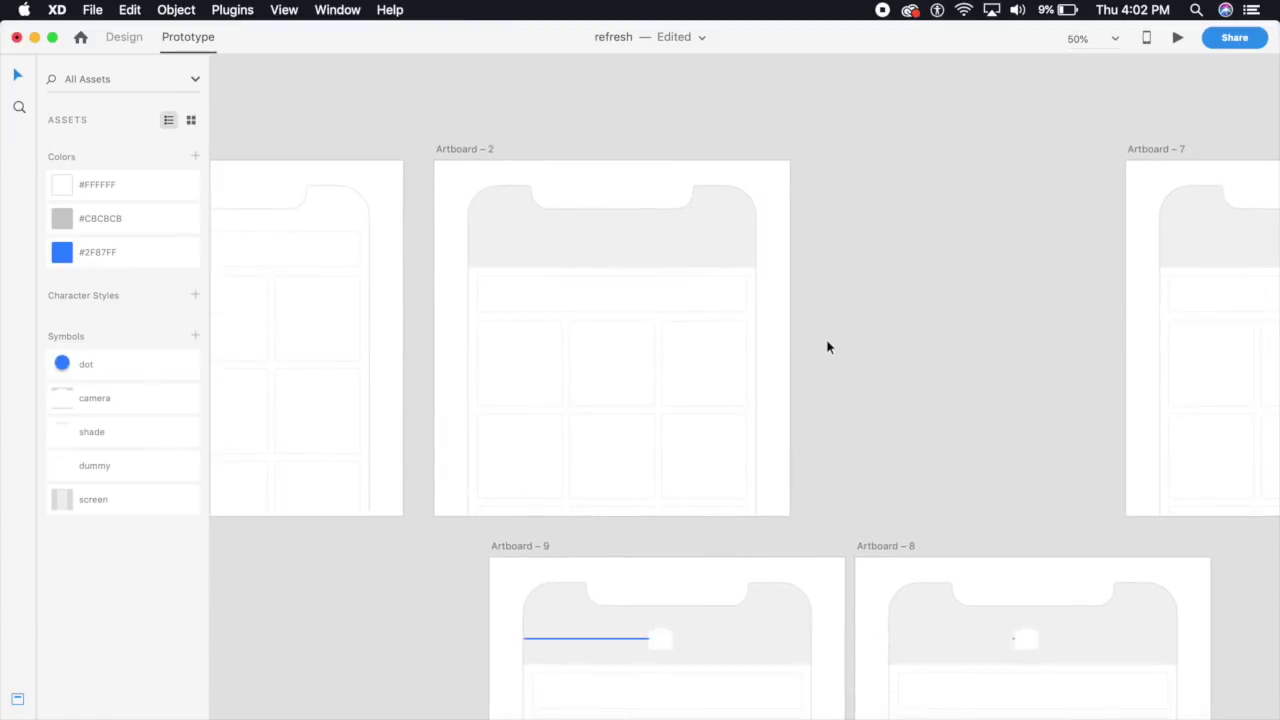
key("super+minus")
left_click_drag(866, 414, 766, 339)
left_click(595, 215)
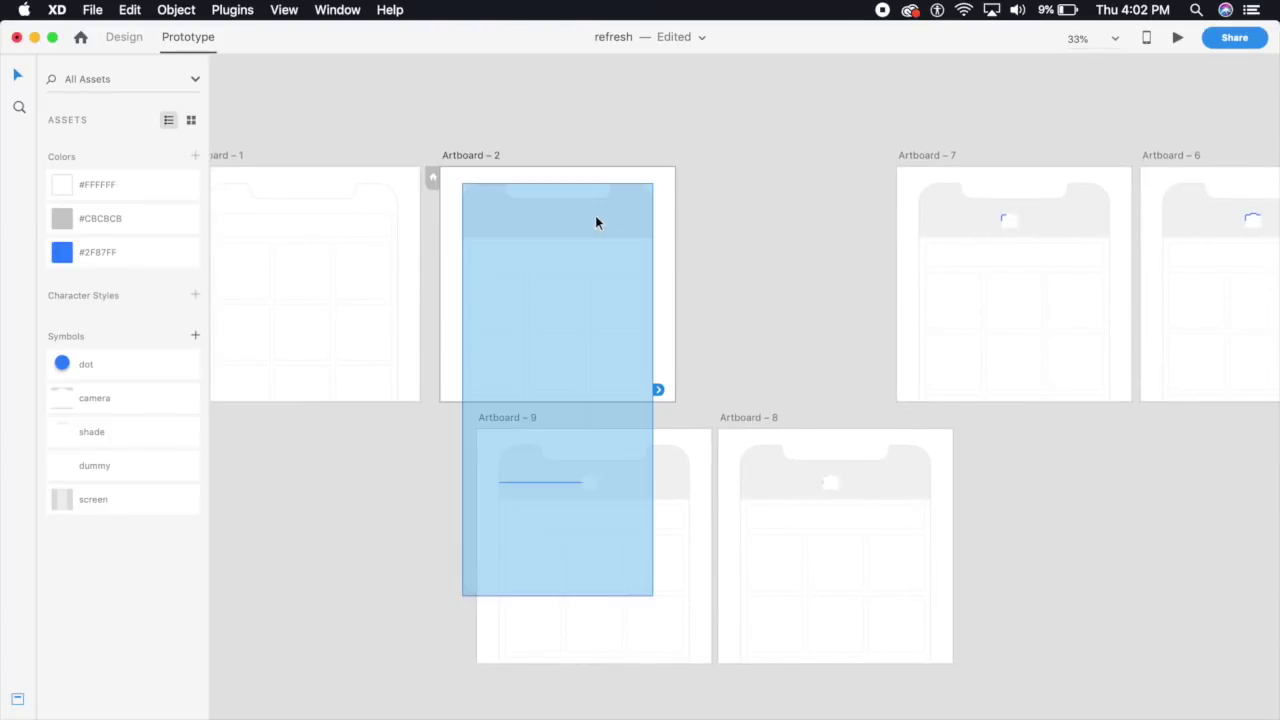
left_click(719, 309)
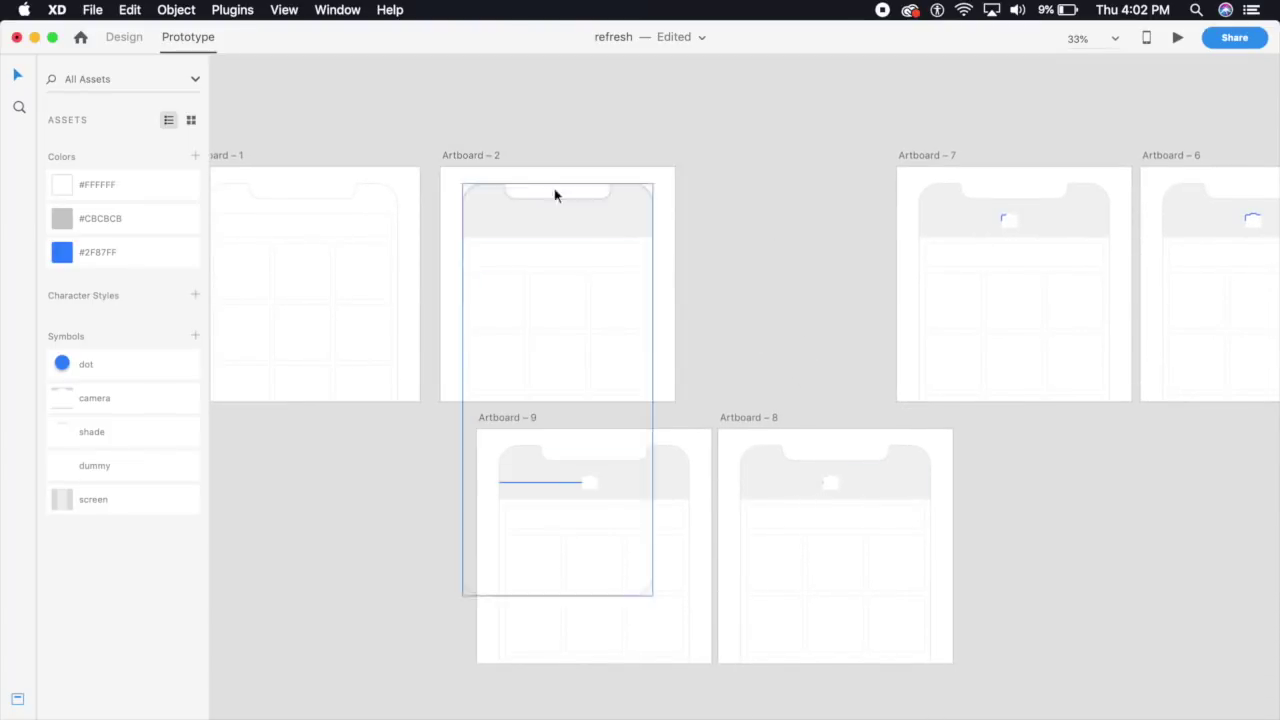
left_click(484, 168)
left_click_drag(705, 317, 689, 440)
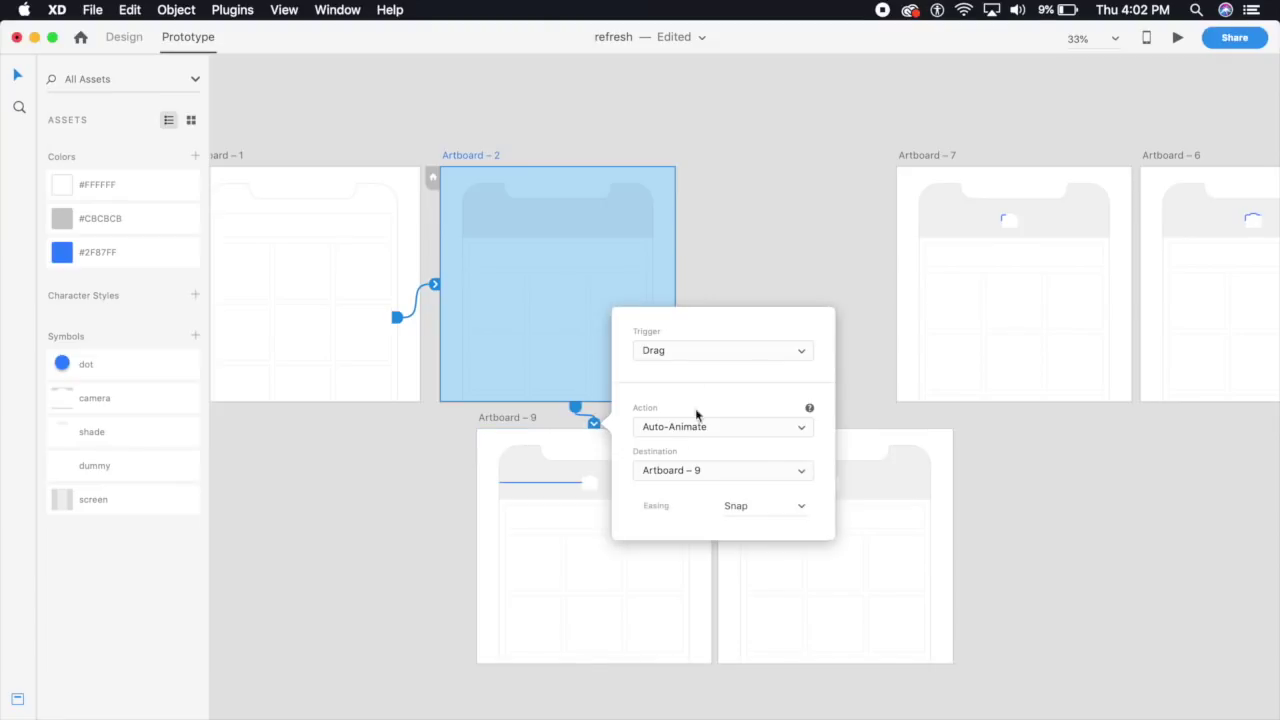
Step: Give the Artboard – 2 interaction a Time trigger with Wind Up easing and a 0.2 s duration
left_click(760, 350)
left_click(678, 364)
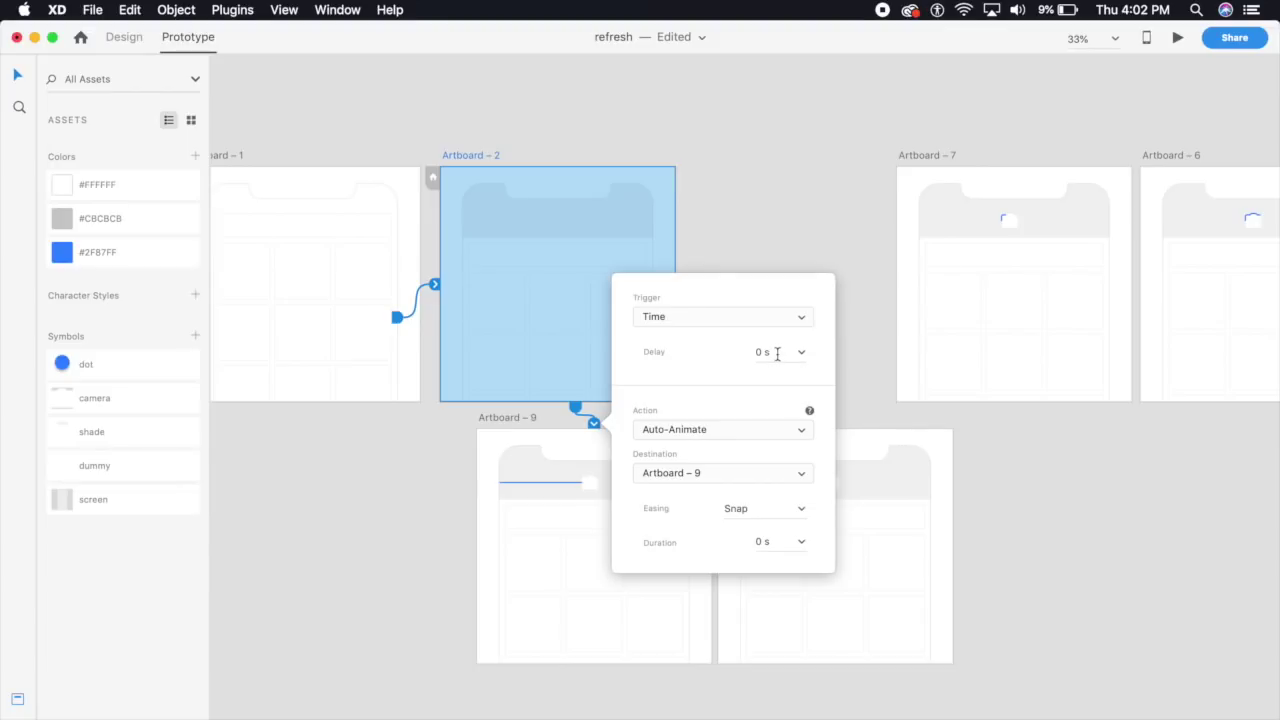
left_click(800, 512)
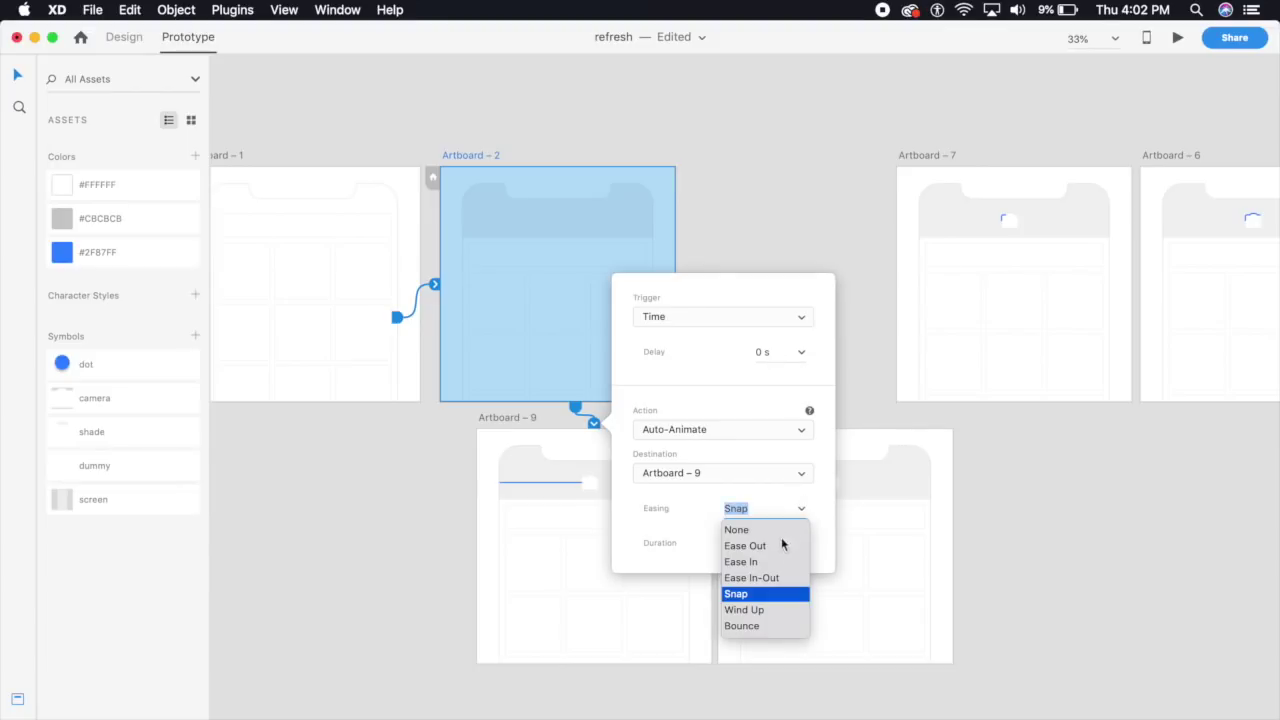
left_click(745, 610)
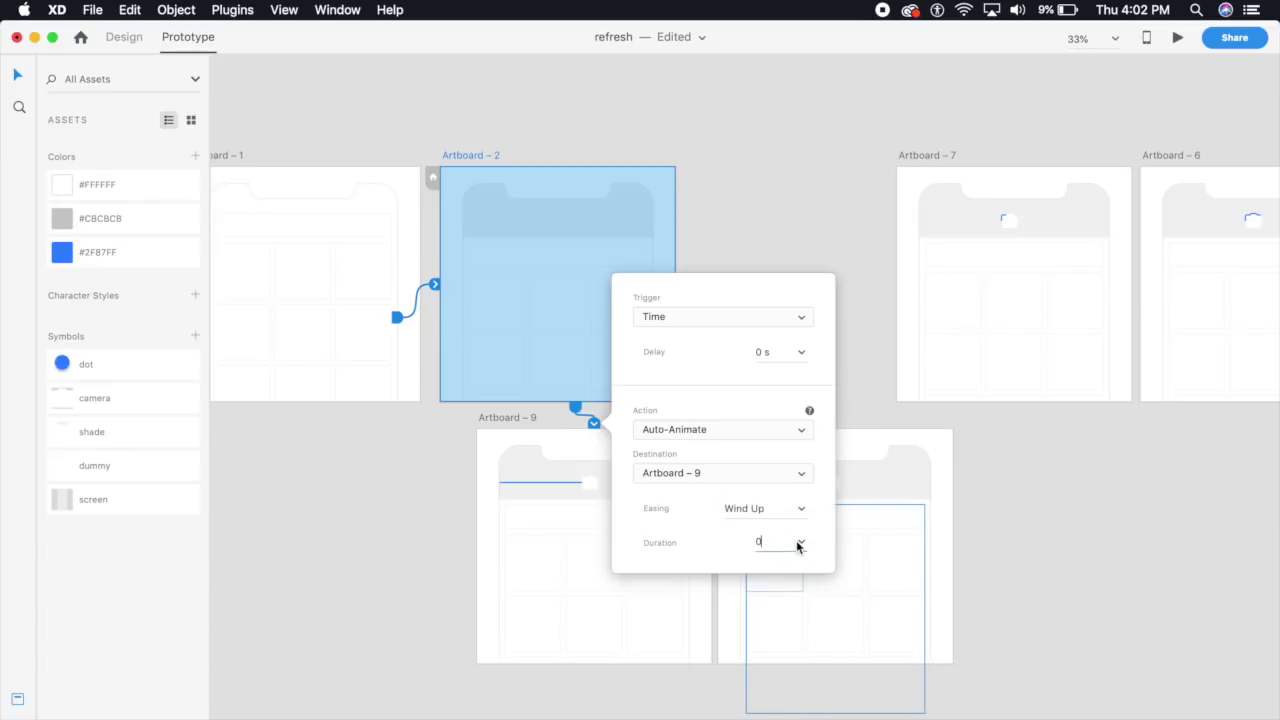
left_click(800, 543)
left_click(771, 271)
Step: Connect Artboard – 9 to Artboard – 8 with a timed auto-animate using Ease Out easing and a 0.05 s duration
scroll(771, 271, "right", 2)
scroll(771, 271, "down", 1)
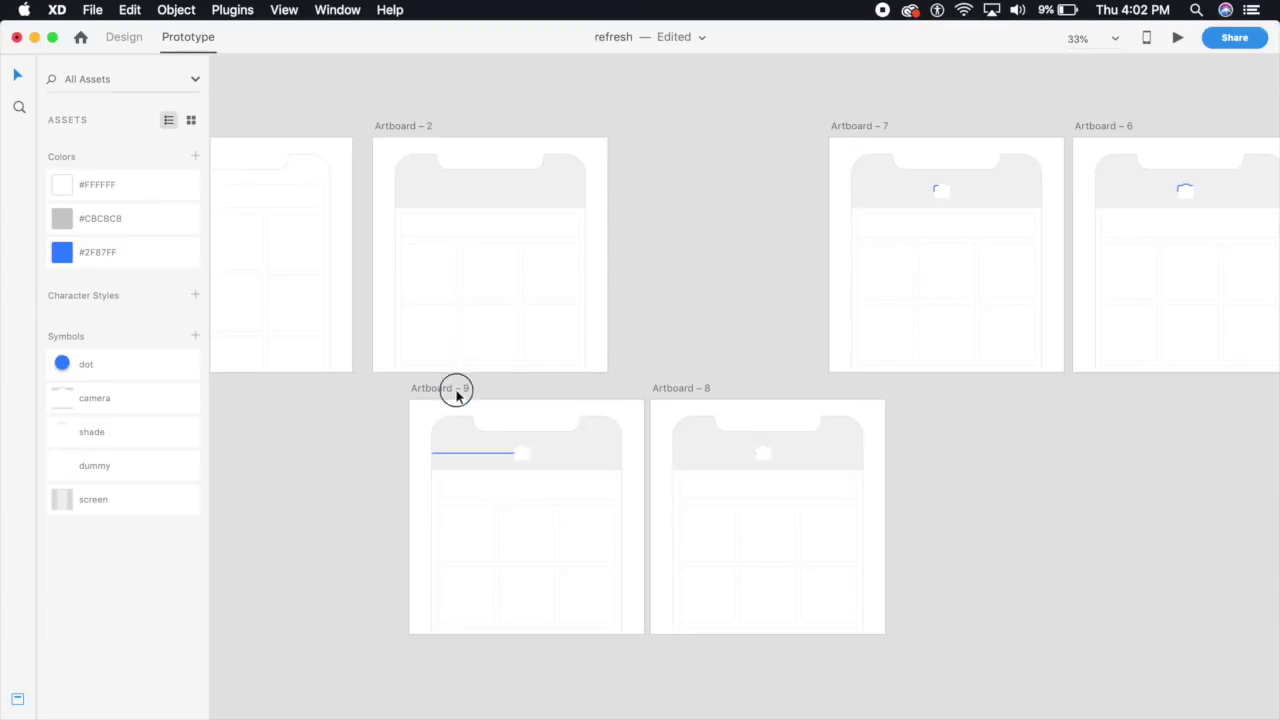
left_click(460, 390)
left_click_drag(649, 503, 726, 494)
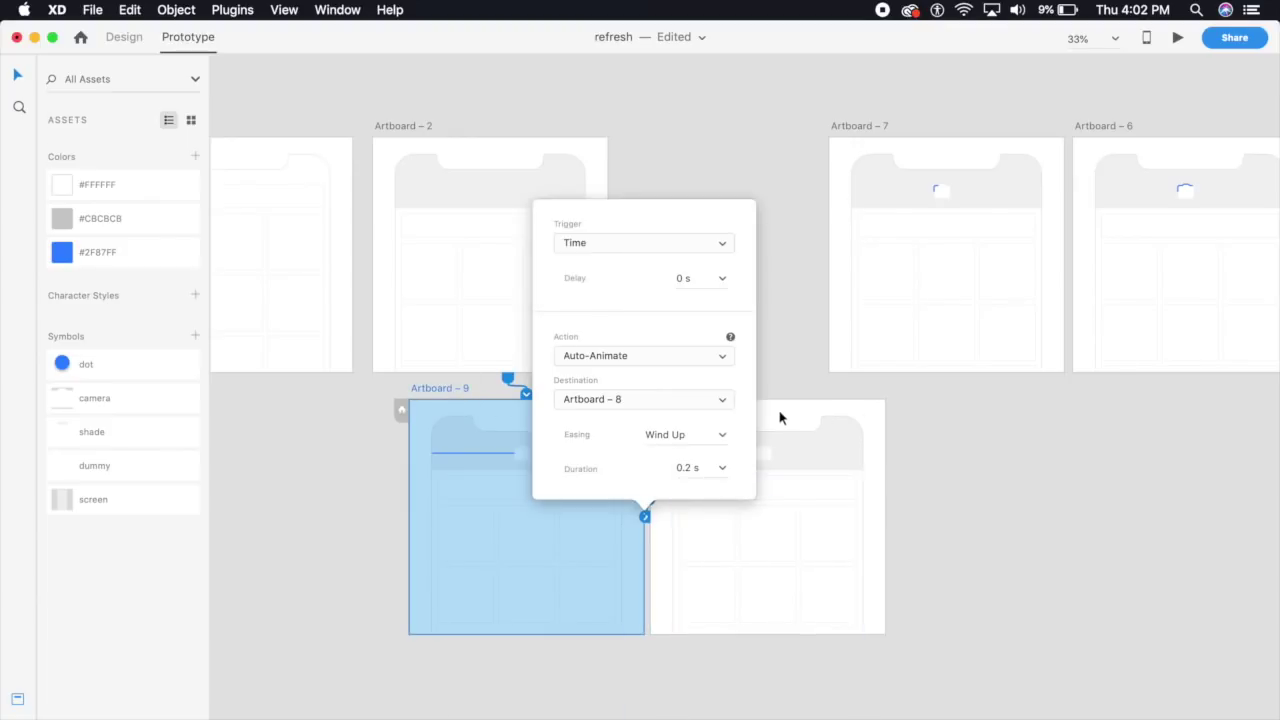
left_click(723, 438)
left_click(681, 478)
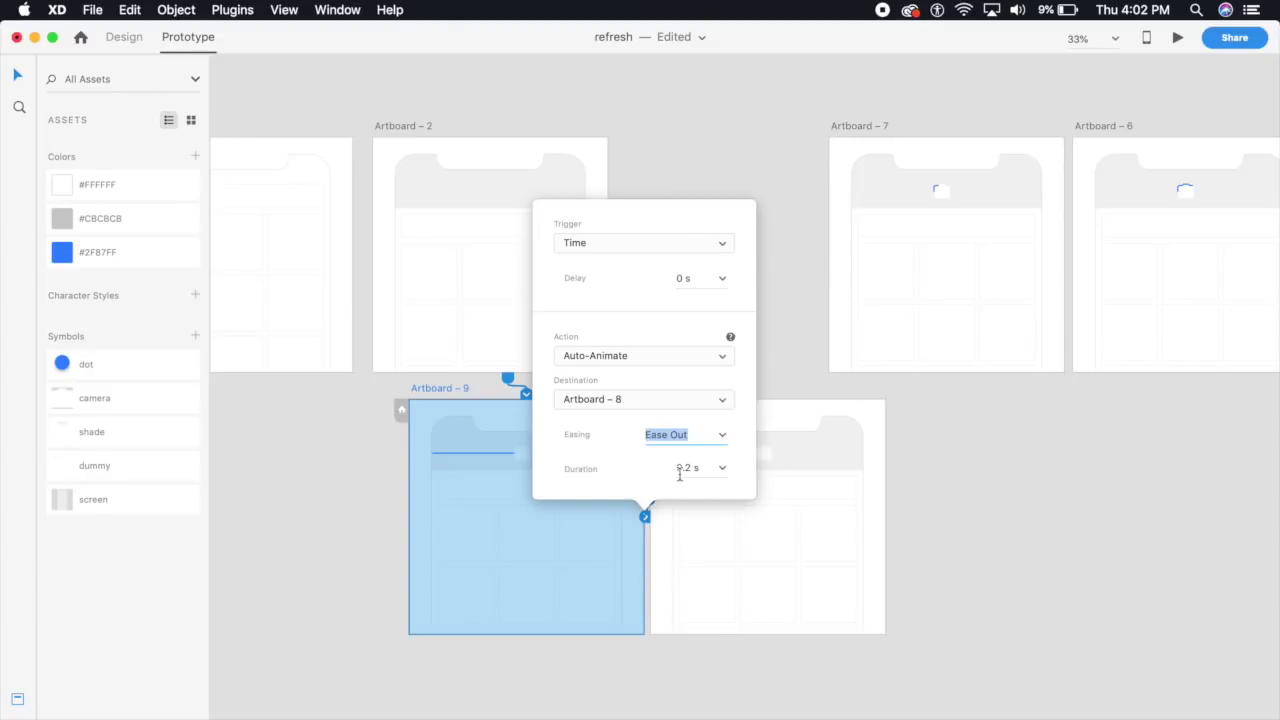
left_click(708, 472)
type("0.0")
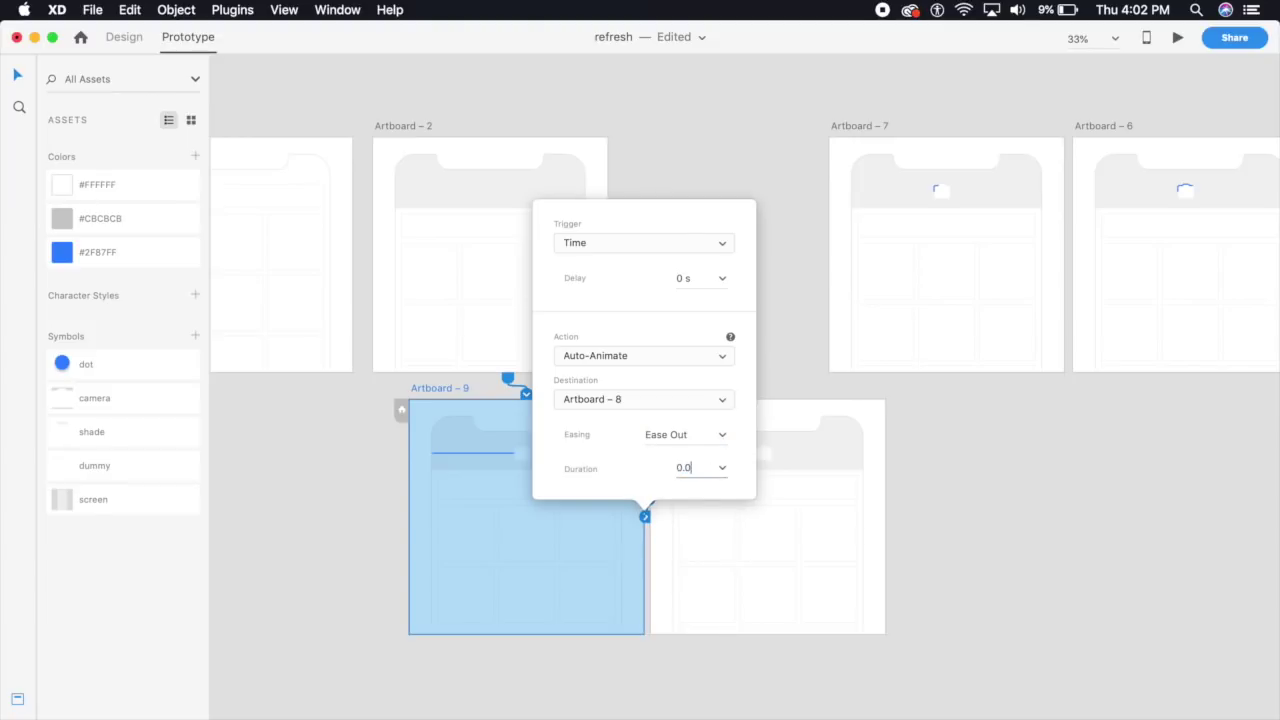
left_click(974, 451)
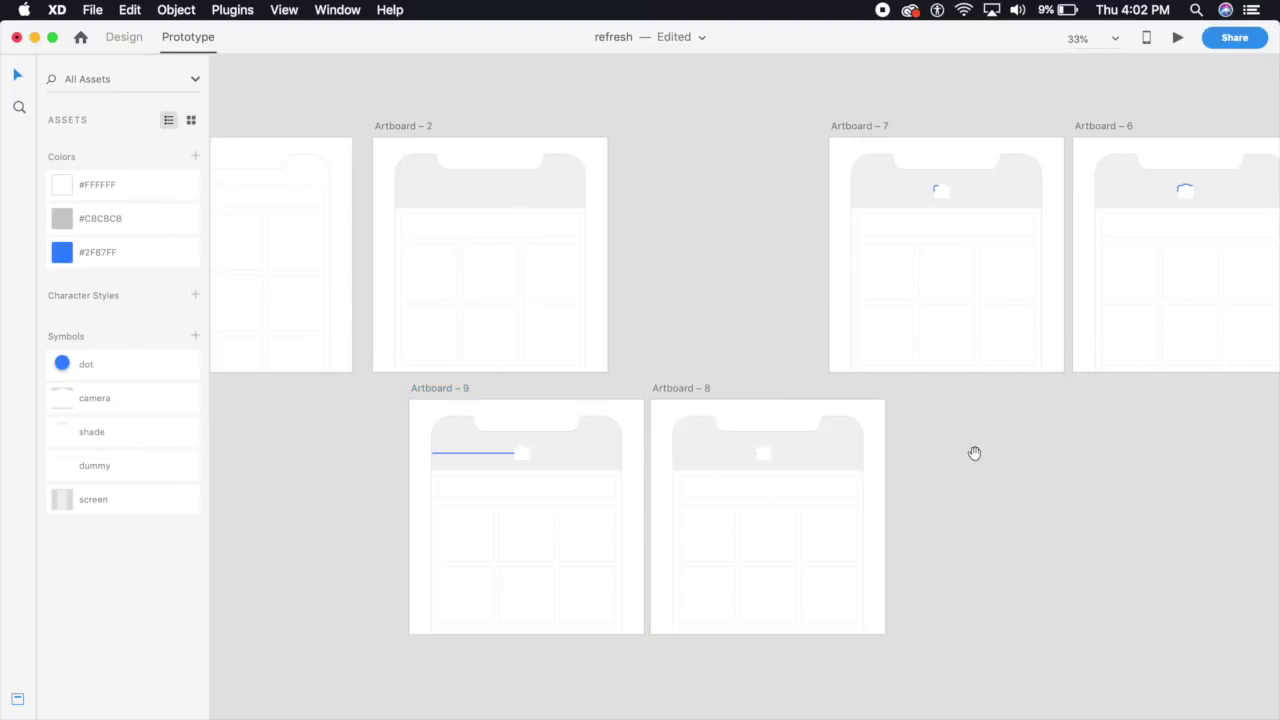
Step: Connect Artboard – 8 to Artboard – 7 and Artboard – 7 to Artboard – 6 with the same timed auto-animate settings
scroll(974, 451, "right", 5)
left_click(419, 388)
left_click_drag(627, 503, 651, 323)
left_click_drag(1017, 466, 724, 421)
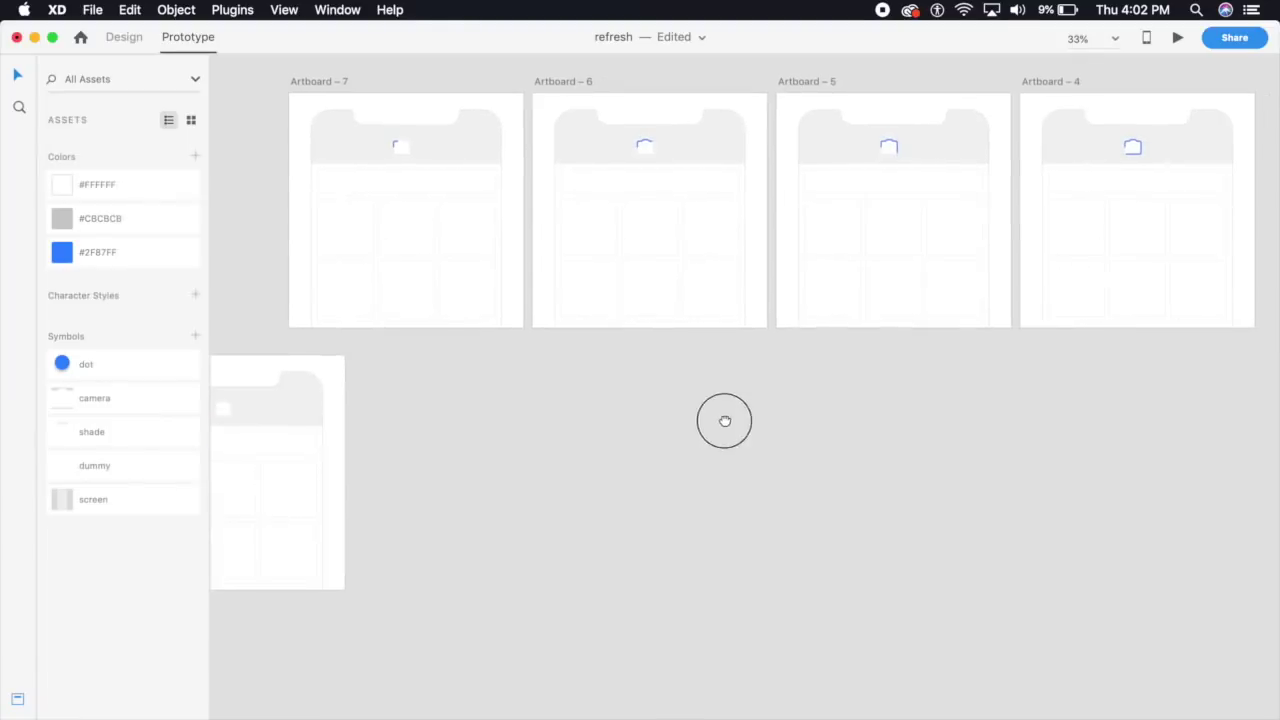
left_click(322, 81)
left_click_drag(530, 191, 588, 194)
Step: Chain Artboard – 6 through Artboards – 5 and – 4 to Artboard – 3 using timed auto-animate, Ease Out and 0.05 s
left_click_drag(892, 443, 726, 521)
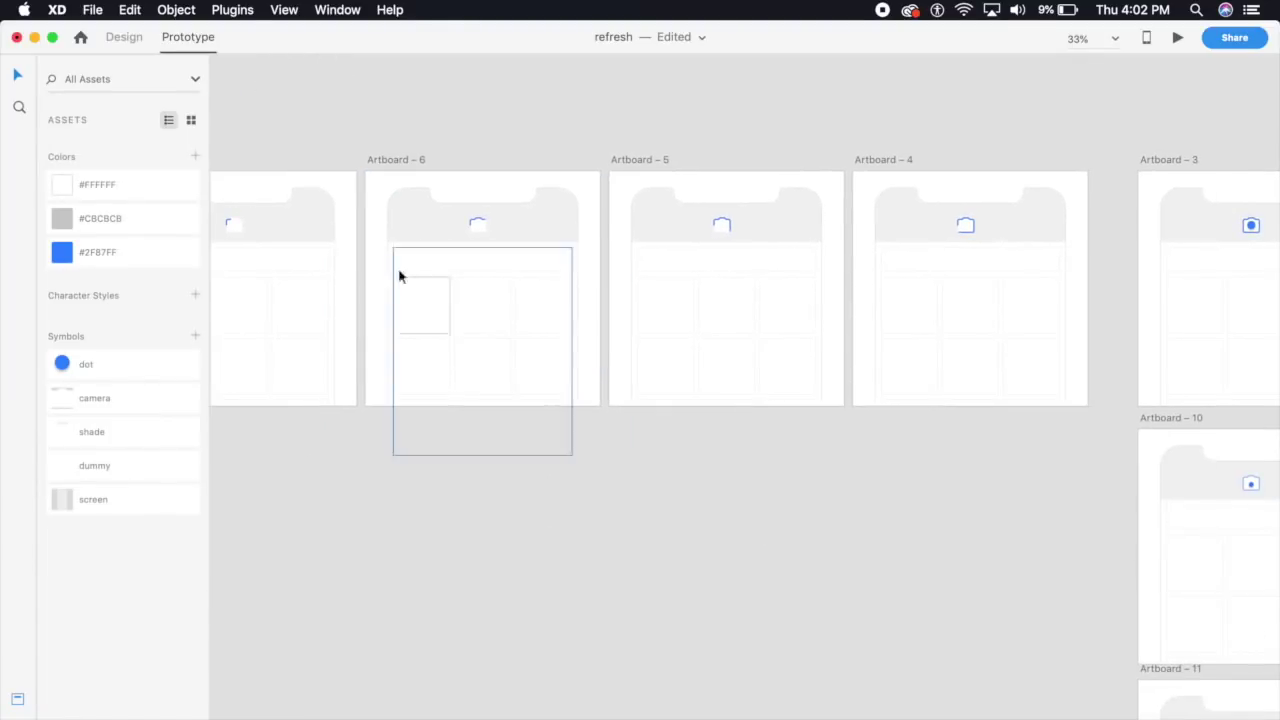
left_click(408, 160)
left_click_drag(605, 271, 656, 166)
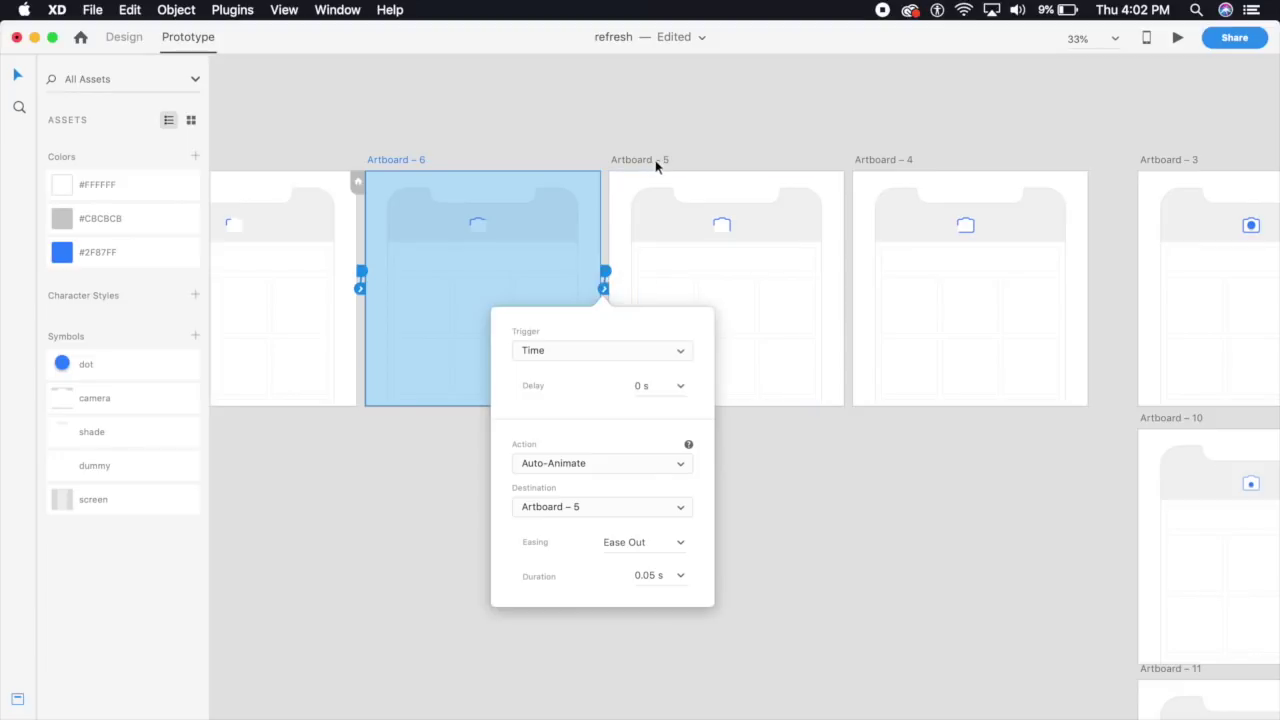
left_click(656, 166)
left_click_drag(849, 271, 466, 158)
left_click(1049, 158)
left_click(294, 152)
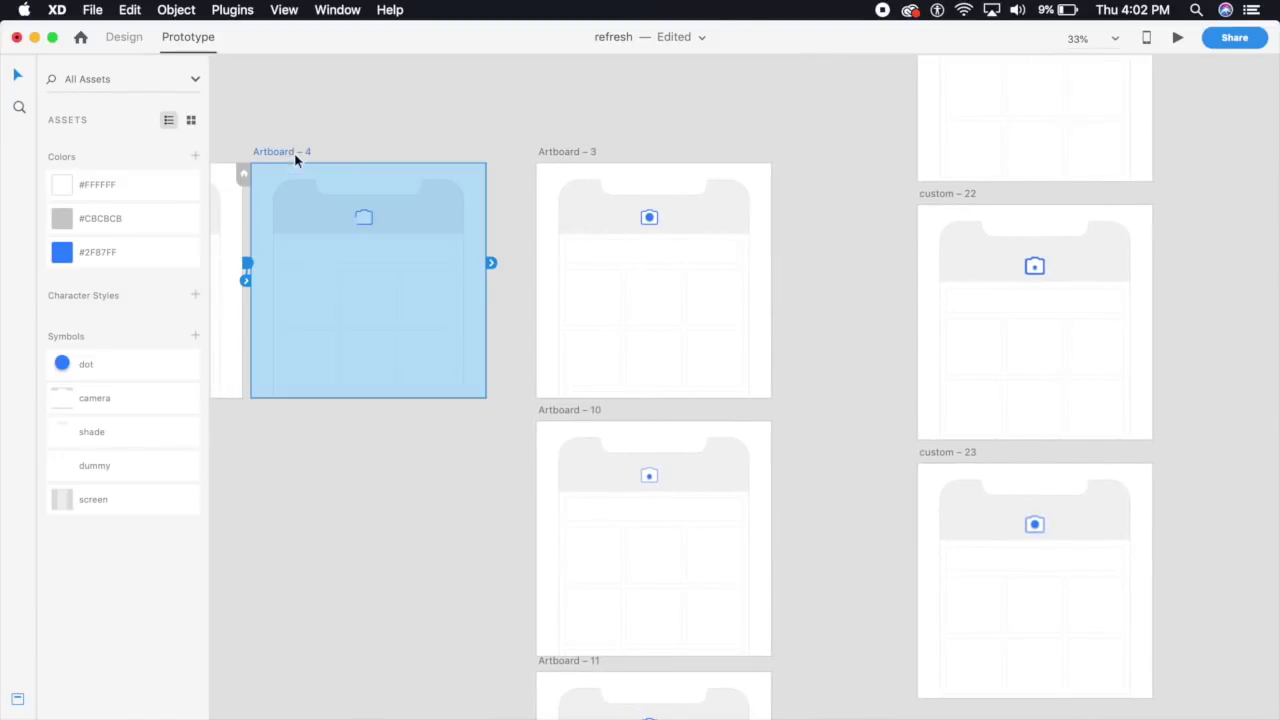
left_click_drag(490, 262, 646, 298)
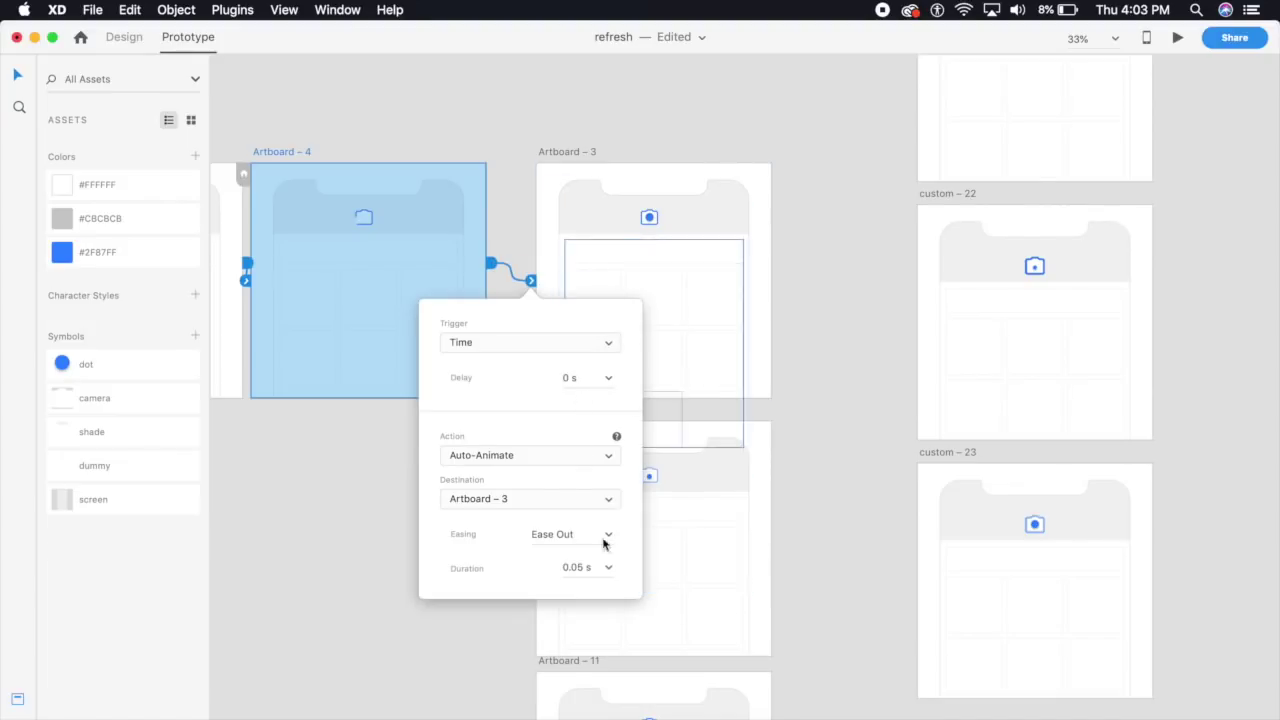
Step: Connect Artboard – 3 to Artboard – 10 with a timed auto-animate using Ease Out easing and a 0.4 s duration
left_click(596, 159)
left_click(577, 155)
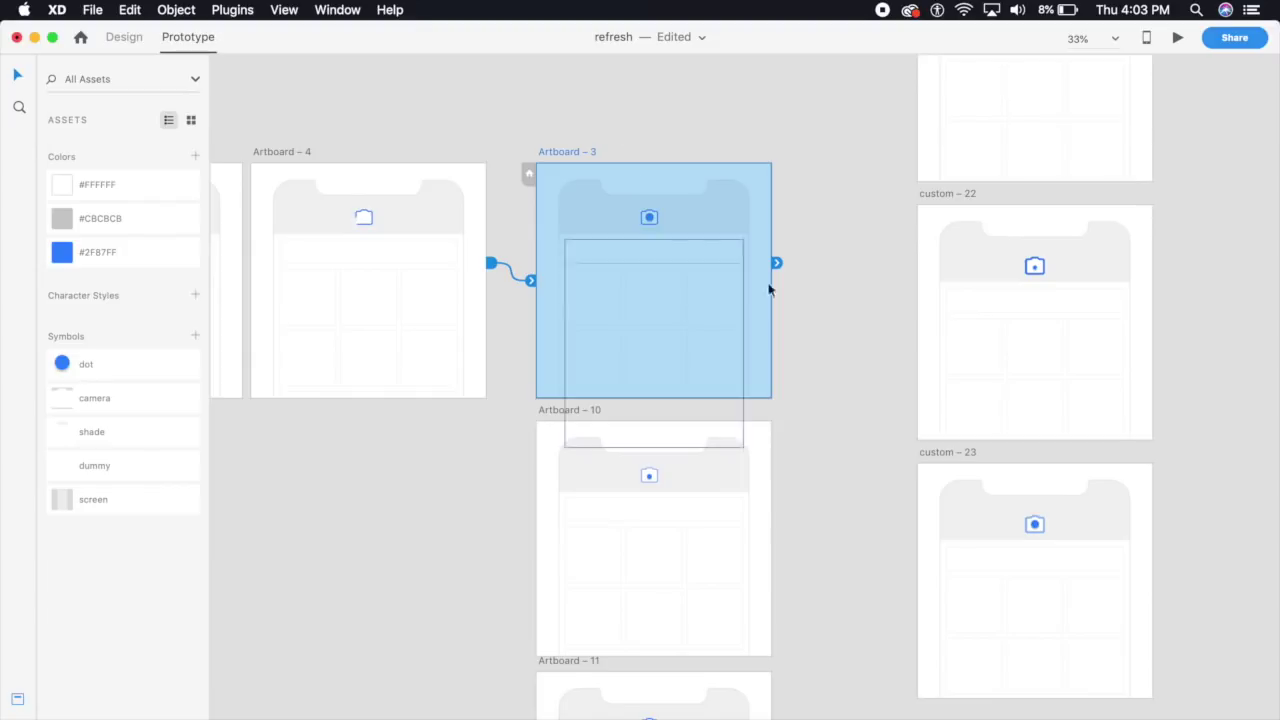
left_click_drag(776, 264, 676, 522)
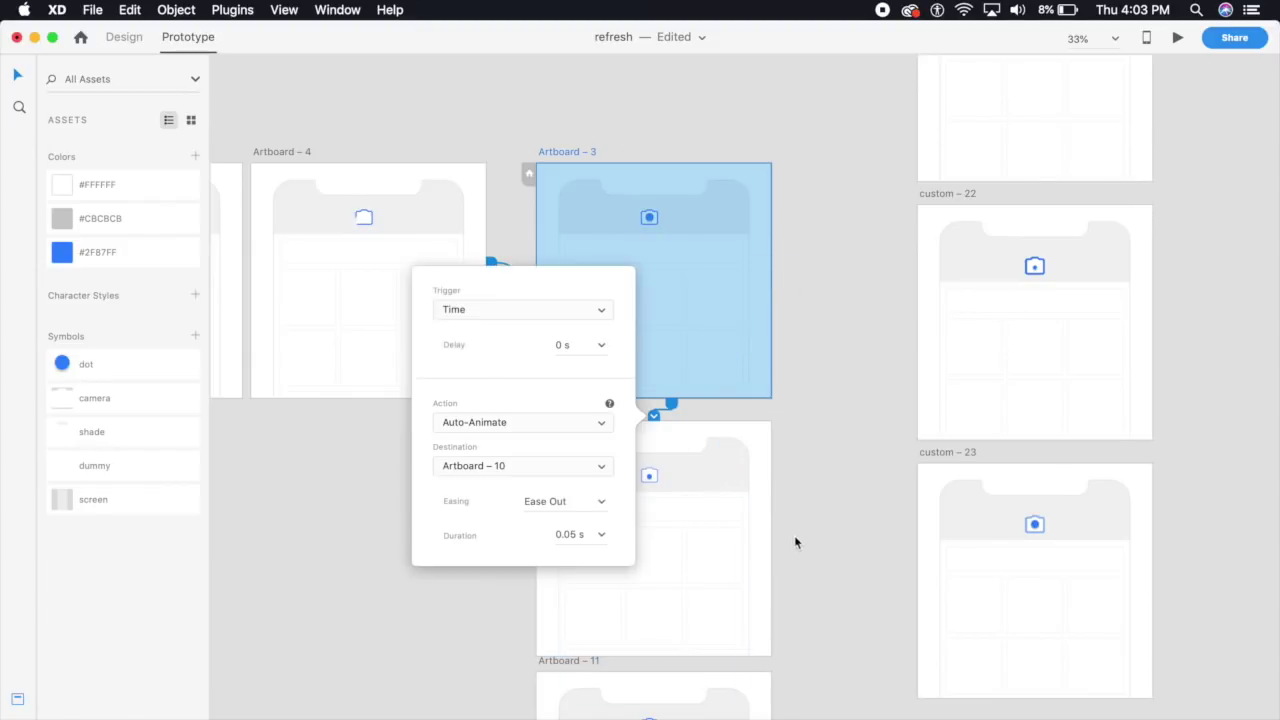
left_click(599, 506)
left_click(588, 535)
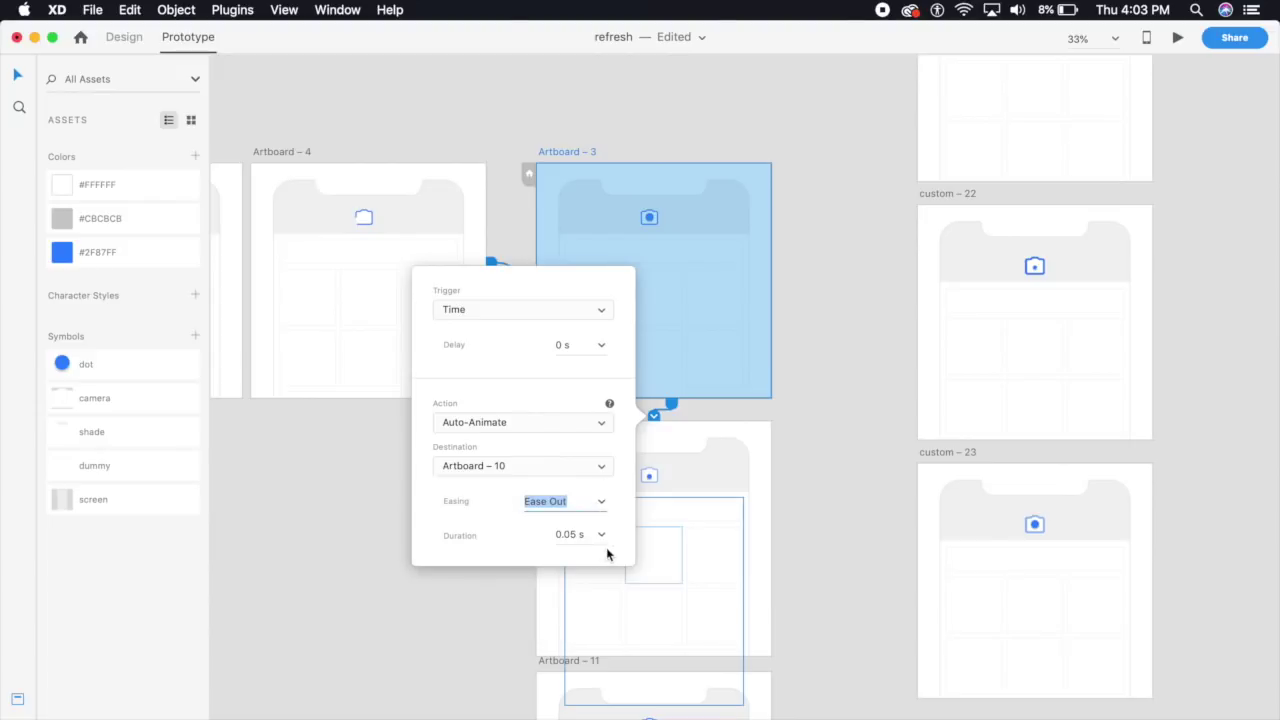
left_click(601, 537)
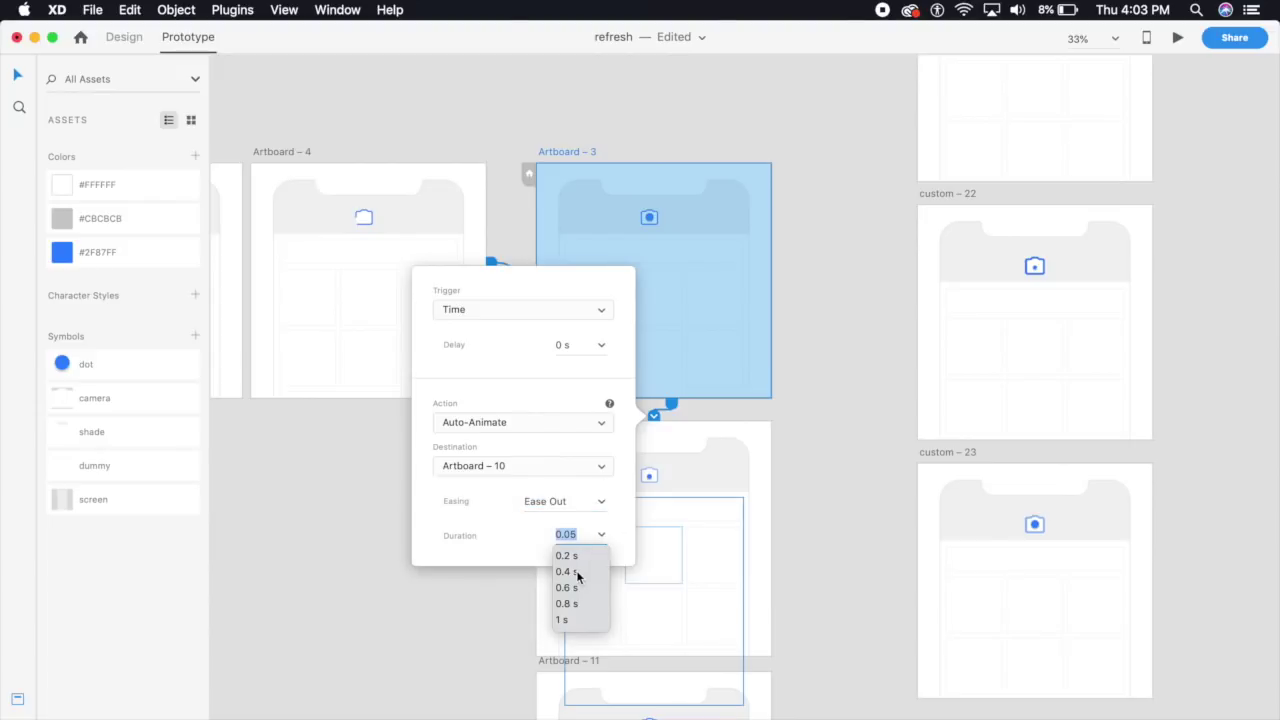
left_click(586, 570)
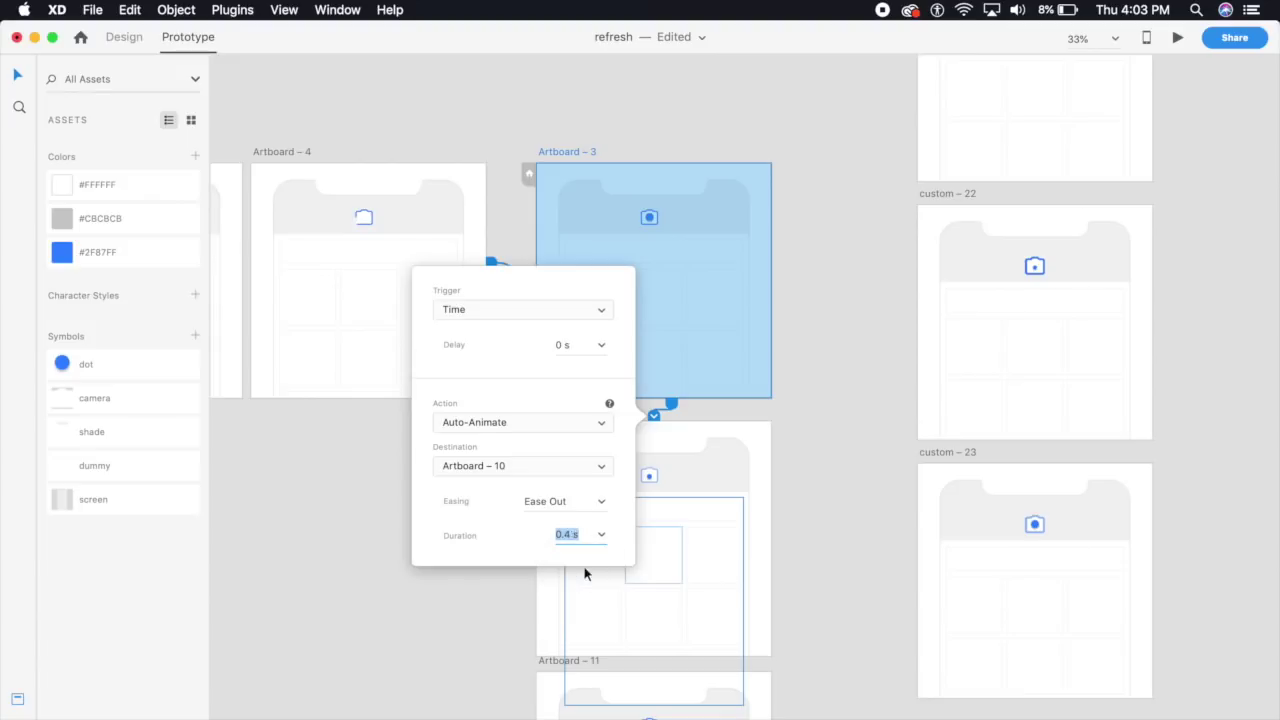
left_click(757, 568)
Step: Reopen the interaction from Artboard – 3 to Artboard – 10 and check its settings
left_click(657, 413)
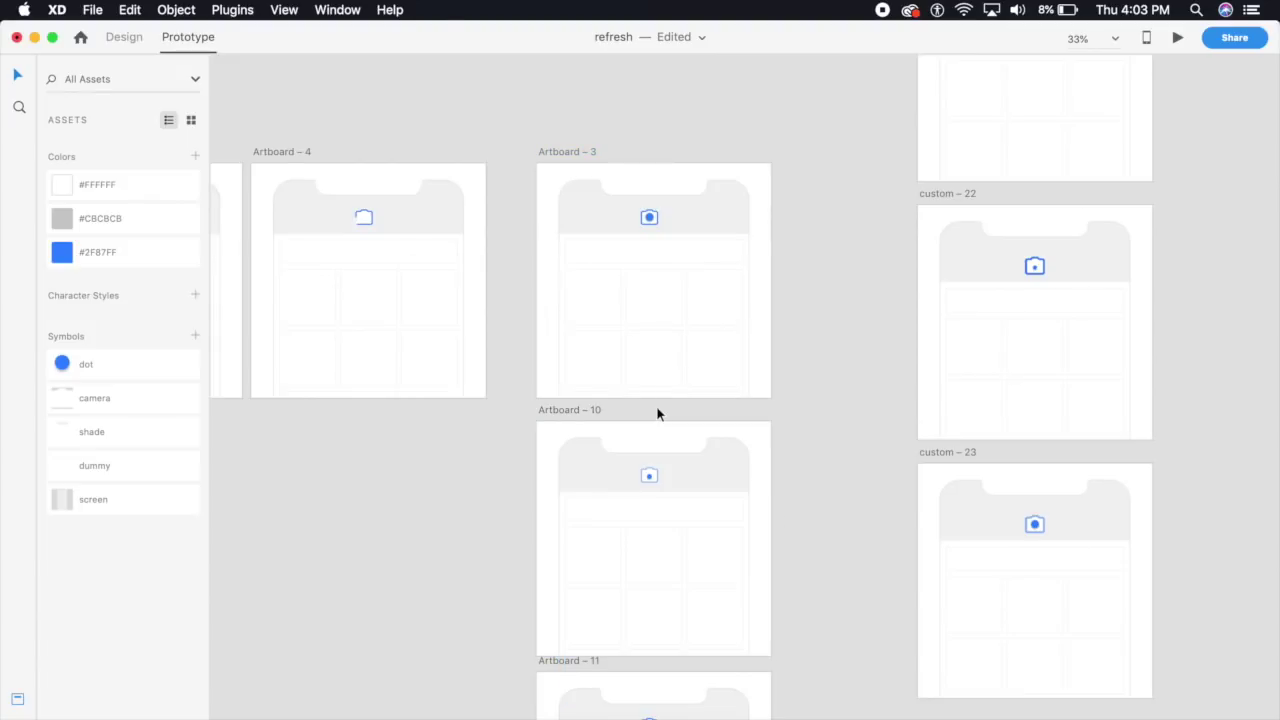
left_click(664, 400)
left_click(591, 151)
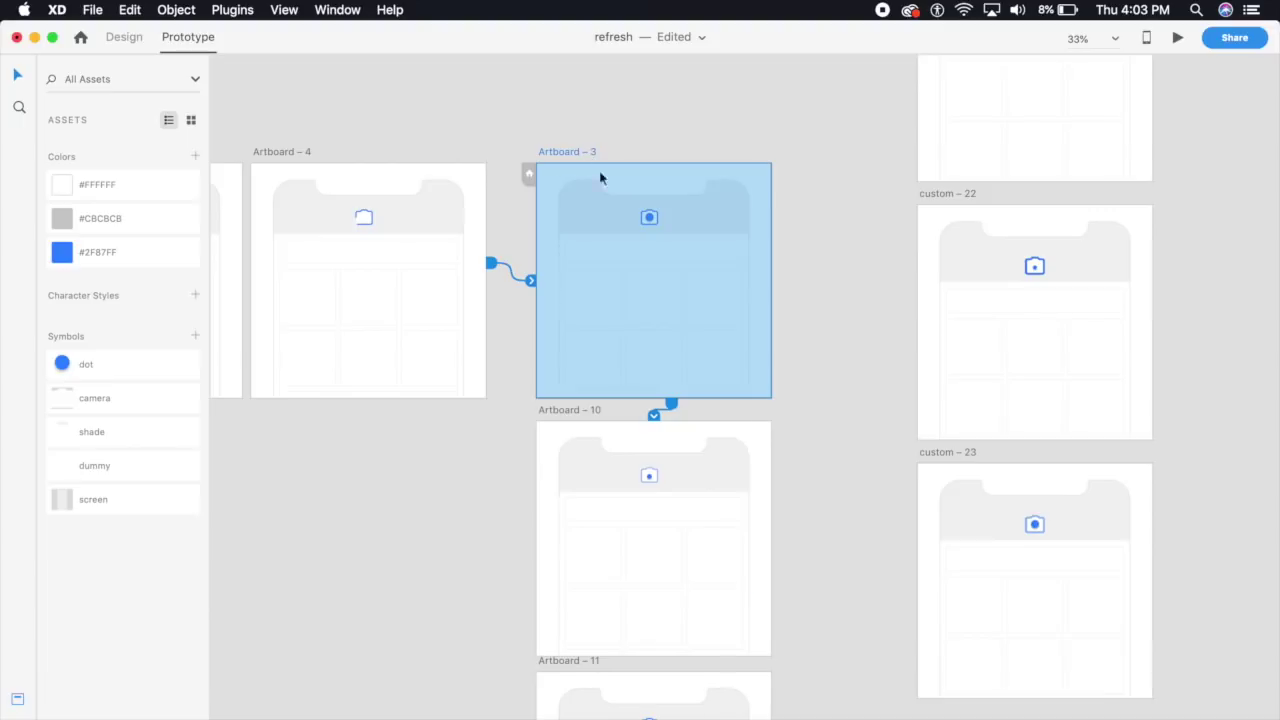
left_click(654, 414)
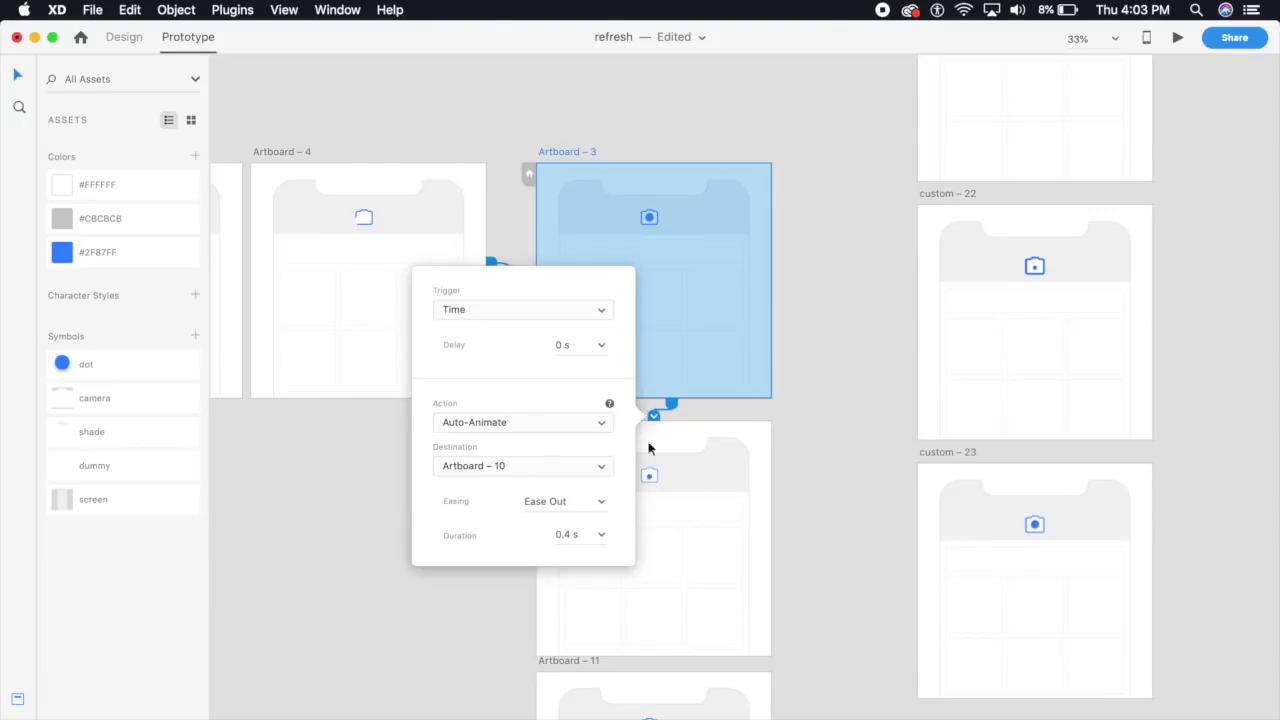
Step: Connect Artboard – 10 to Artboard – 11 with a prototype interaction
left_click(765, 486)
left_click(767, 482)
left_click_drag(778, 522, 706, 691)
left_click(809, 634)
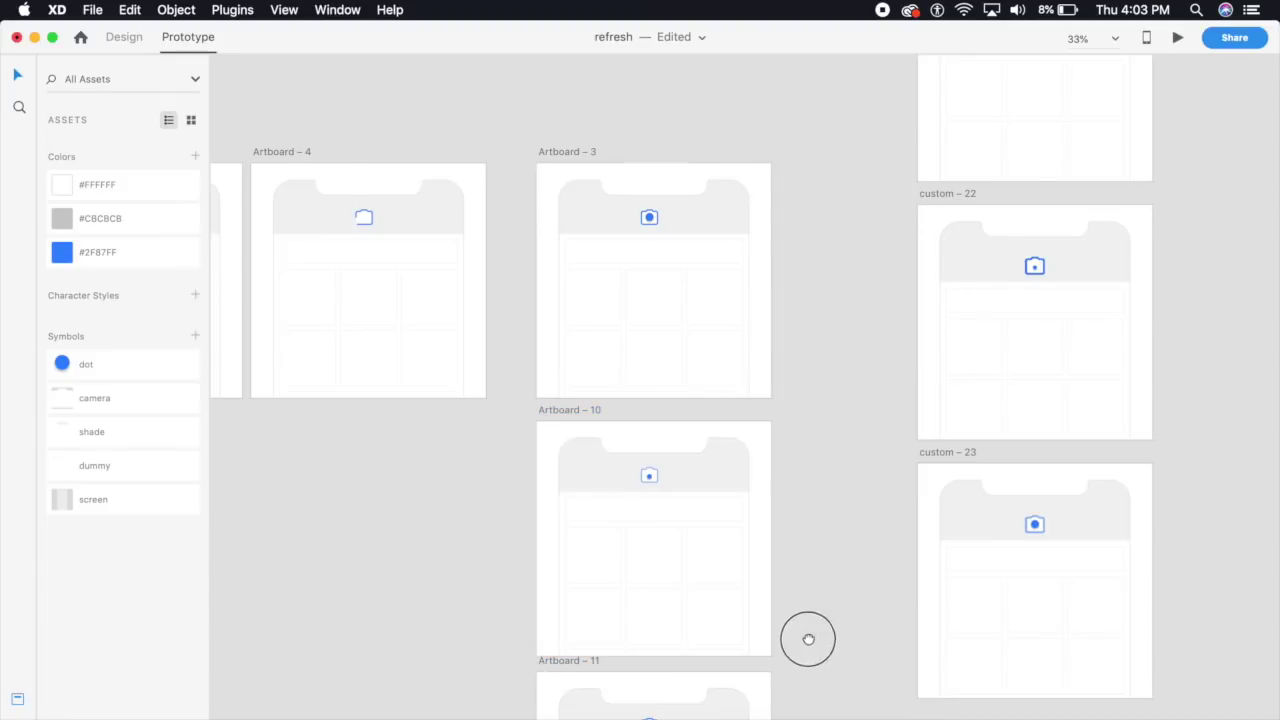
Step: Connect Artboard – 11 back to Artboard – 1 so the refresh flow loops to its start
scroll(749, 400, "down", 5)
left_click_drag(723, 400, 779, 457)
key("super+minus")
key("super+minus")
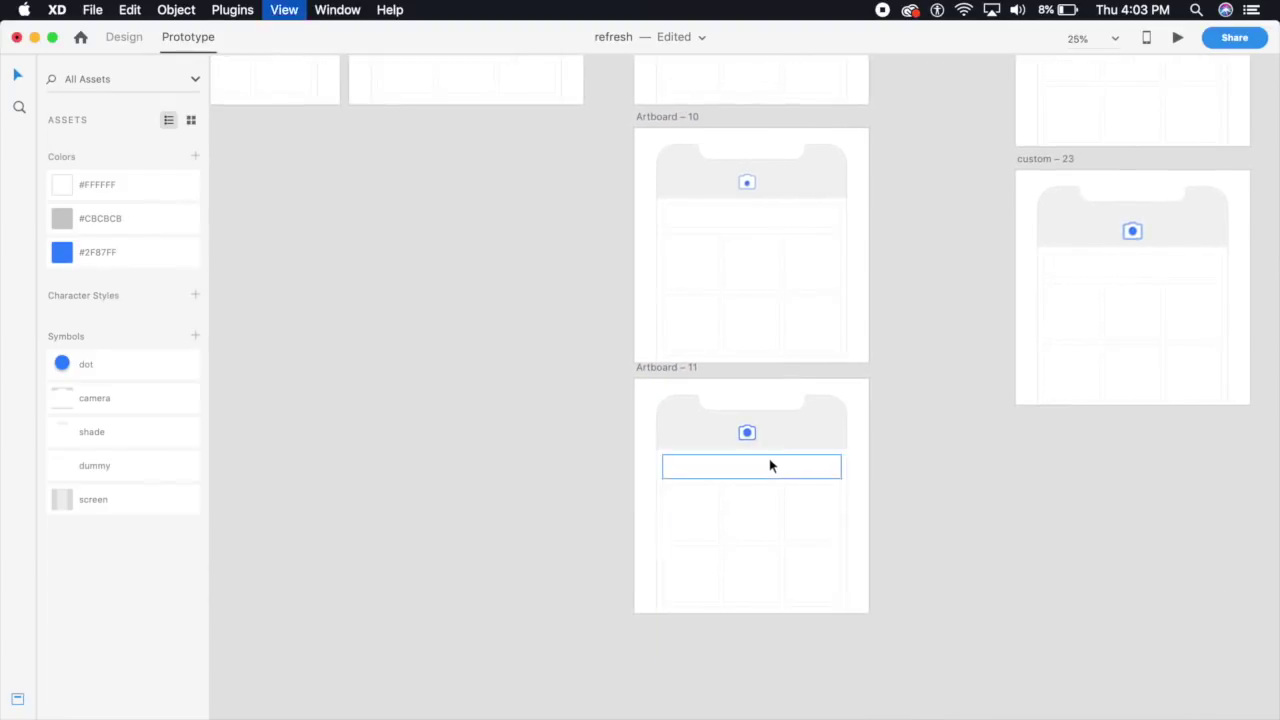
left_click_drag(682, 483, 740, 482)
left_click(785, 375)
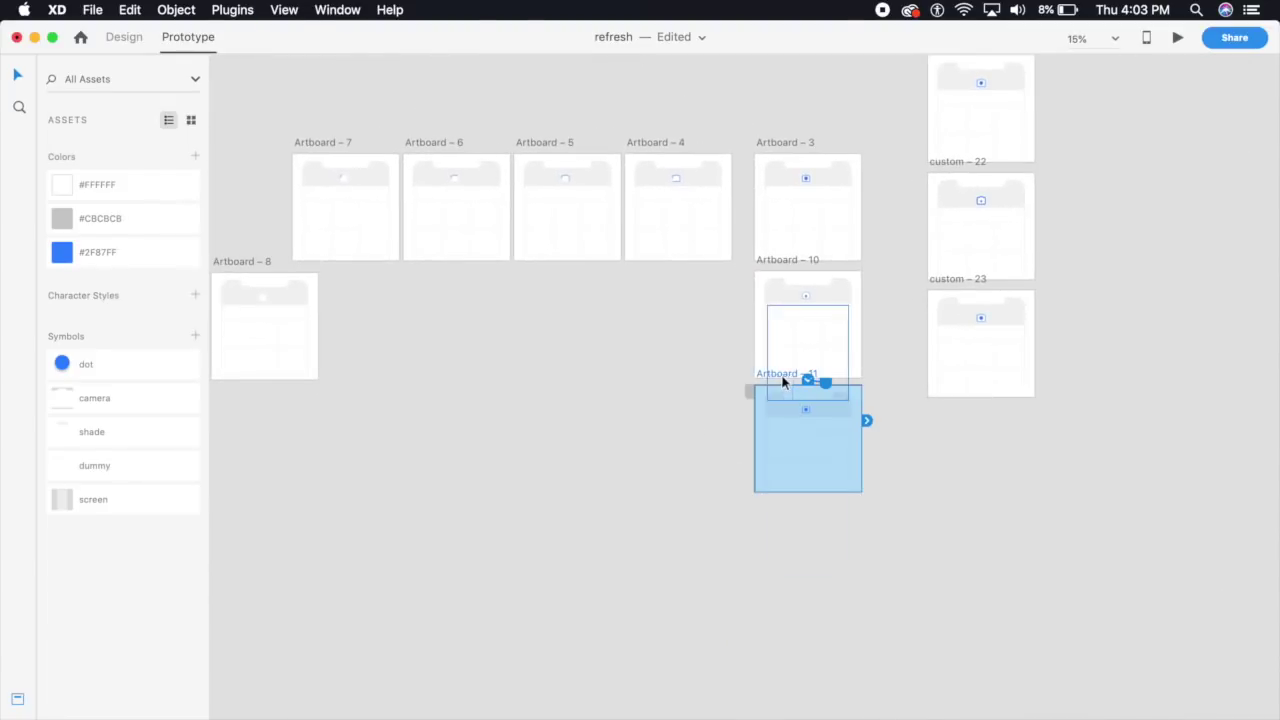
left_click(740, 480)
scroll(760, 450, "up", 1)
left_click_drag(774, 409, 900, 523)
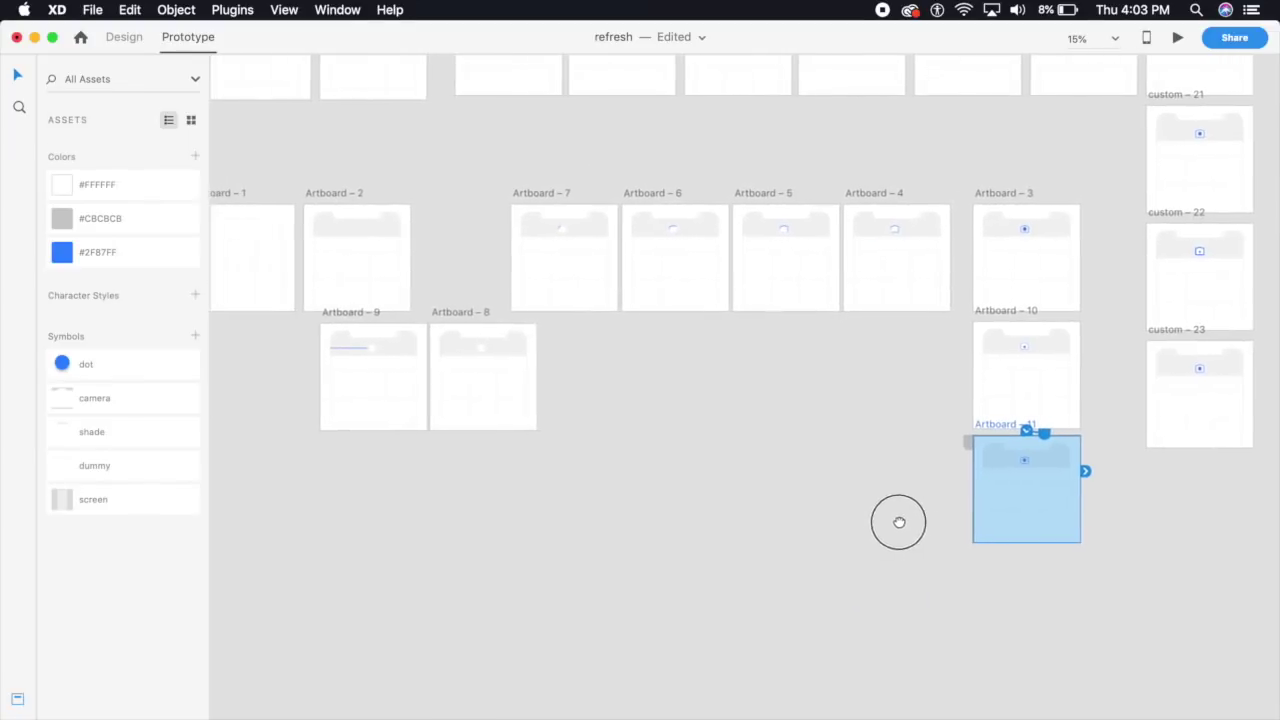
left_click_drag(1087, 471, 282, 280)
left_click(620, 644)
Step: Preview the prototype from Artboard – 1 and pull the content grid down to test the refresh animation
scroll(514, 543, "left", 5)
scroll(514, 543, "up", 2)
left_click(352, 238)
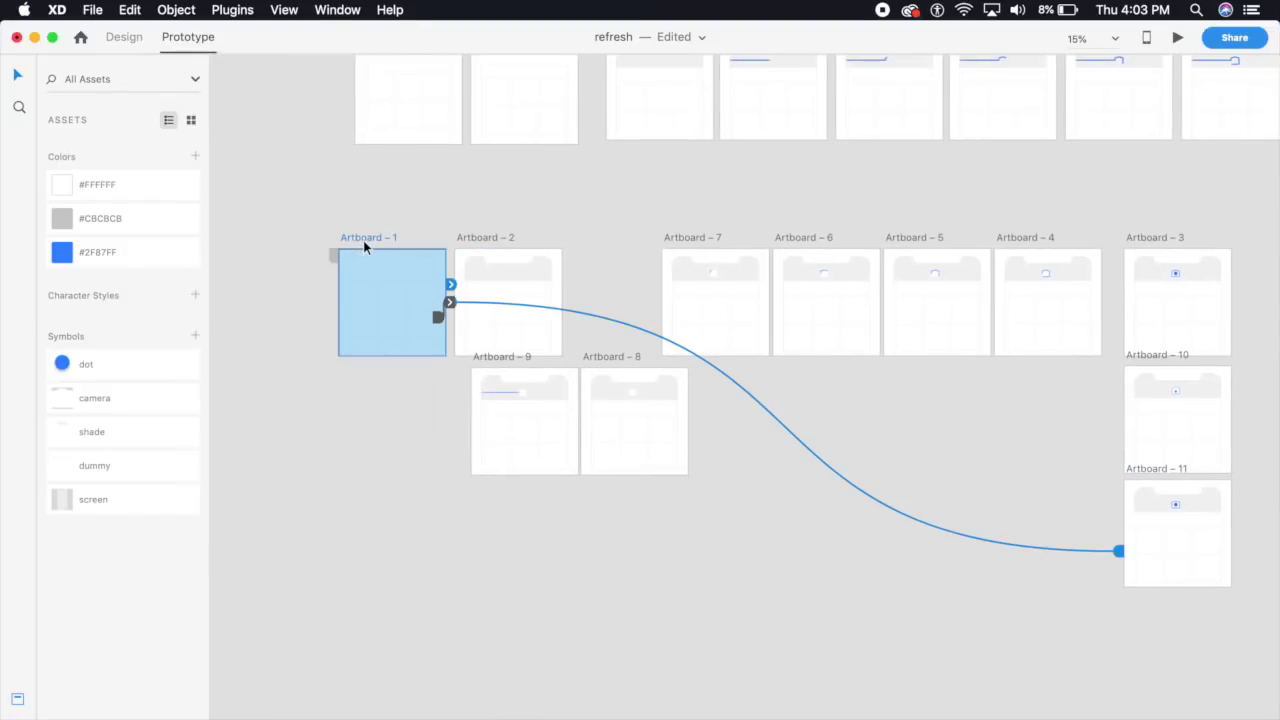
left_click(1178, 38)
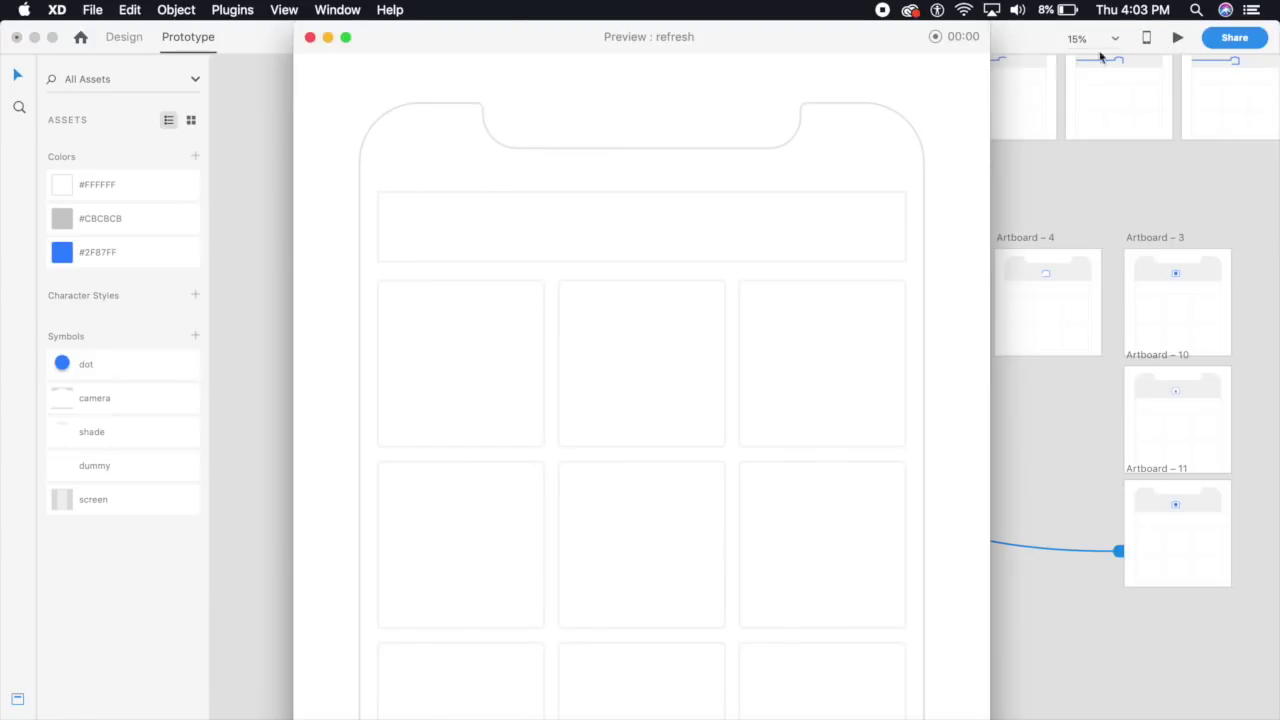
left_click(809, 388)
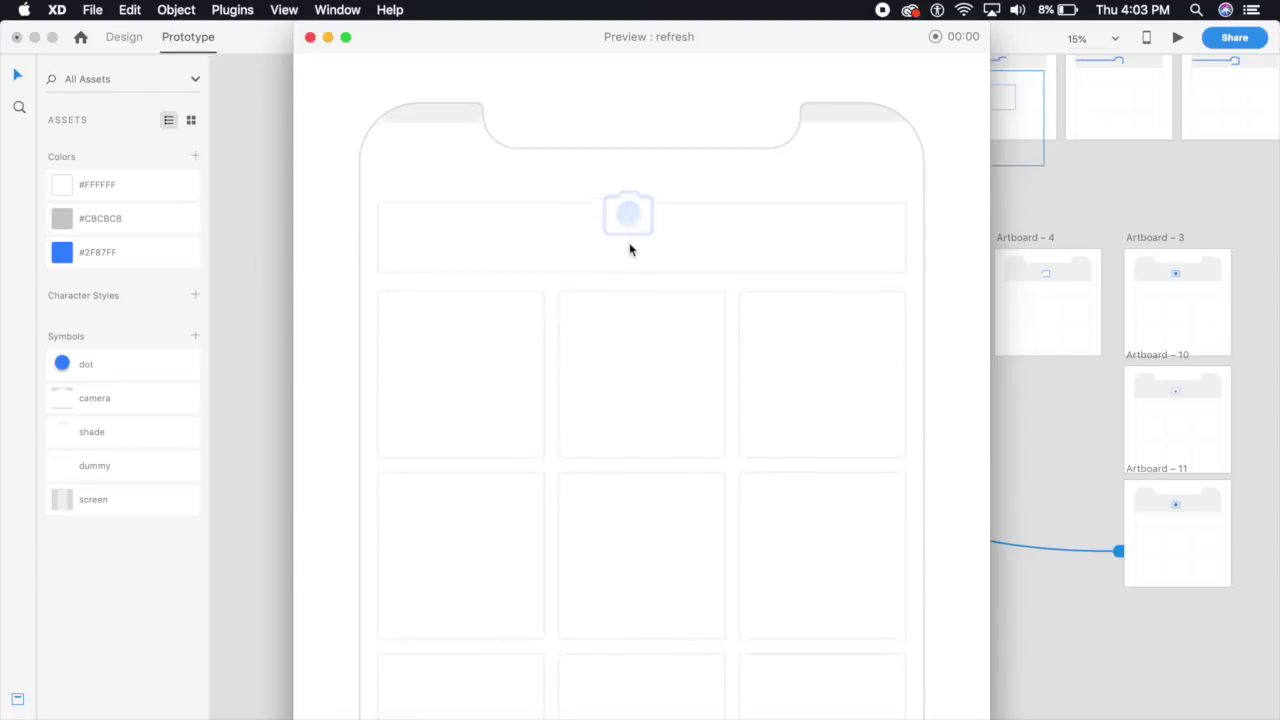
left_click_drag(666, 271, 660, 556)
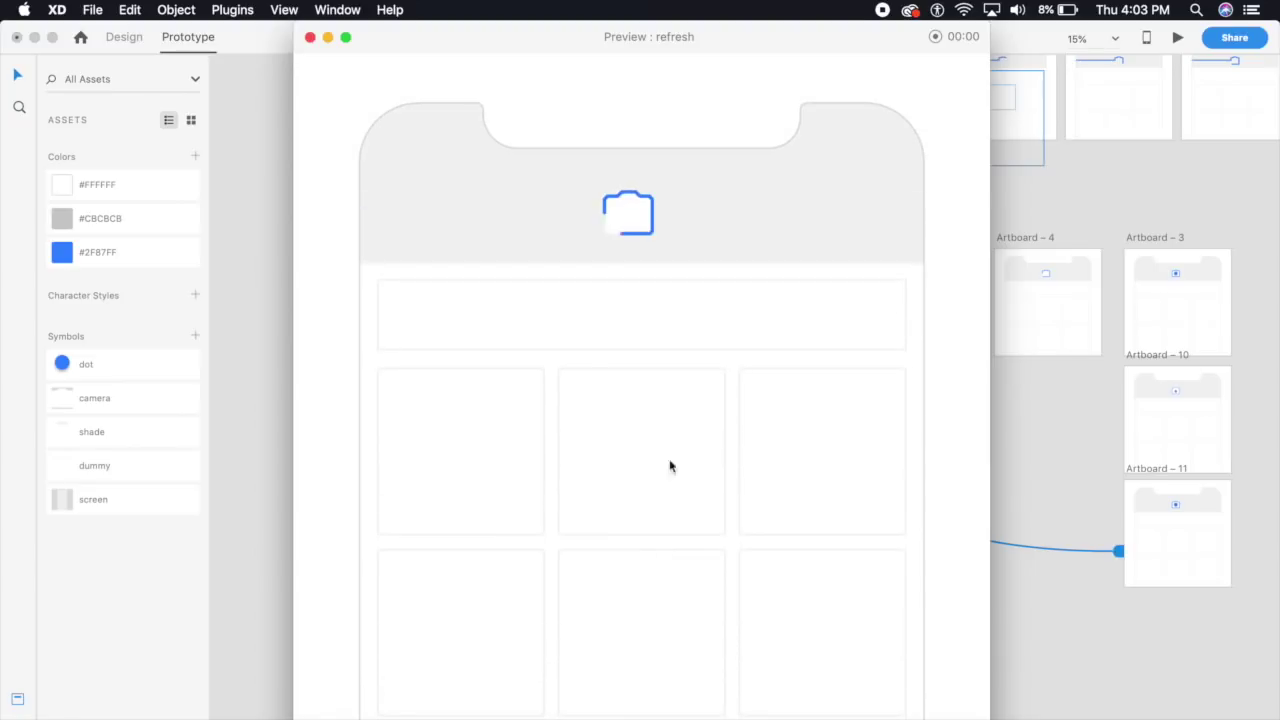
left_click_drag(650, 237, 643, 323)
left_click_drag(648, 235, 648, 255)
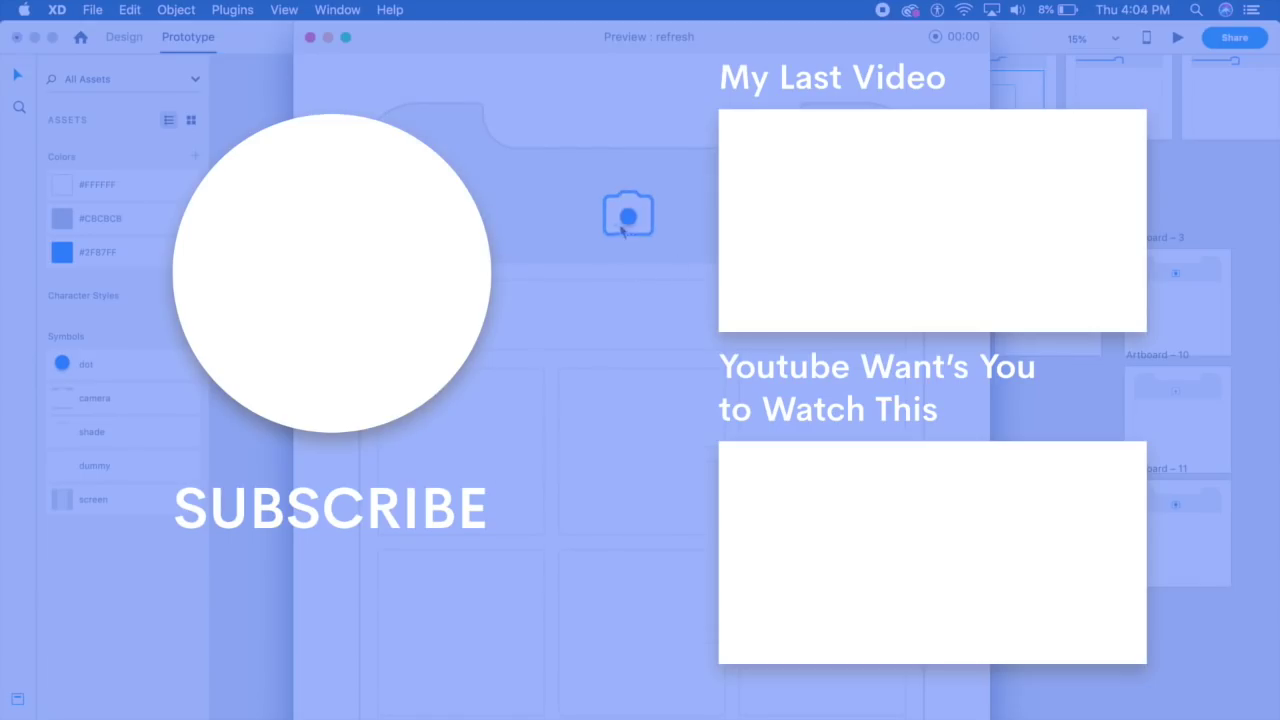